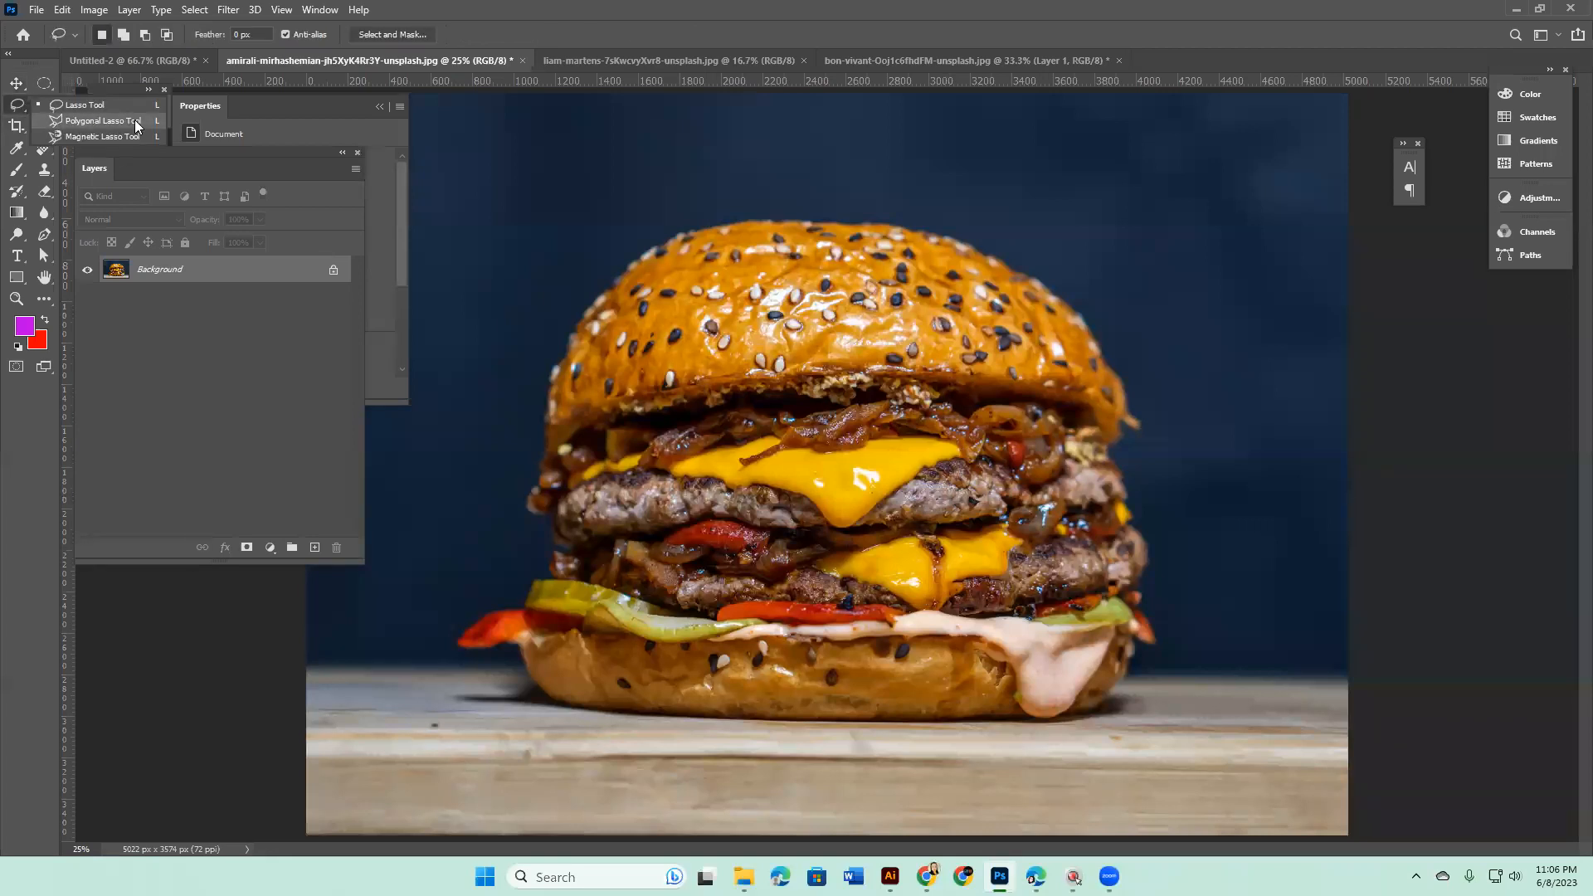
# Switch to the skyscraper photo and activate the Polygonal Lasso tool for the base of the building
pyautogui.click(137, 125)
pyautogui.click(689, 62)
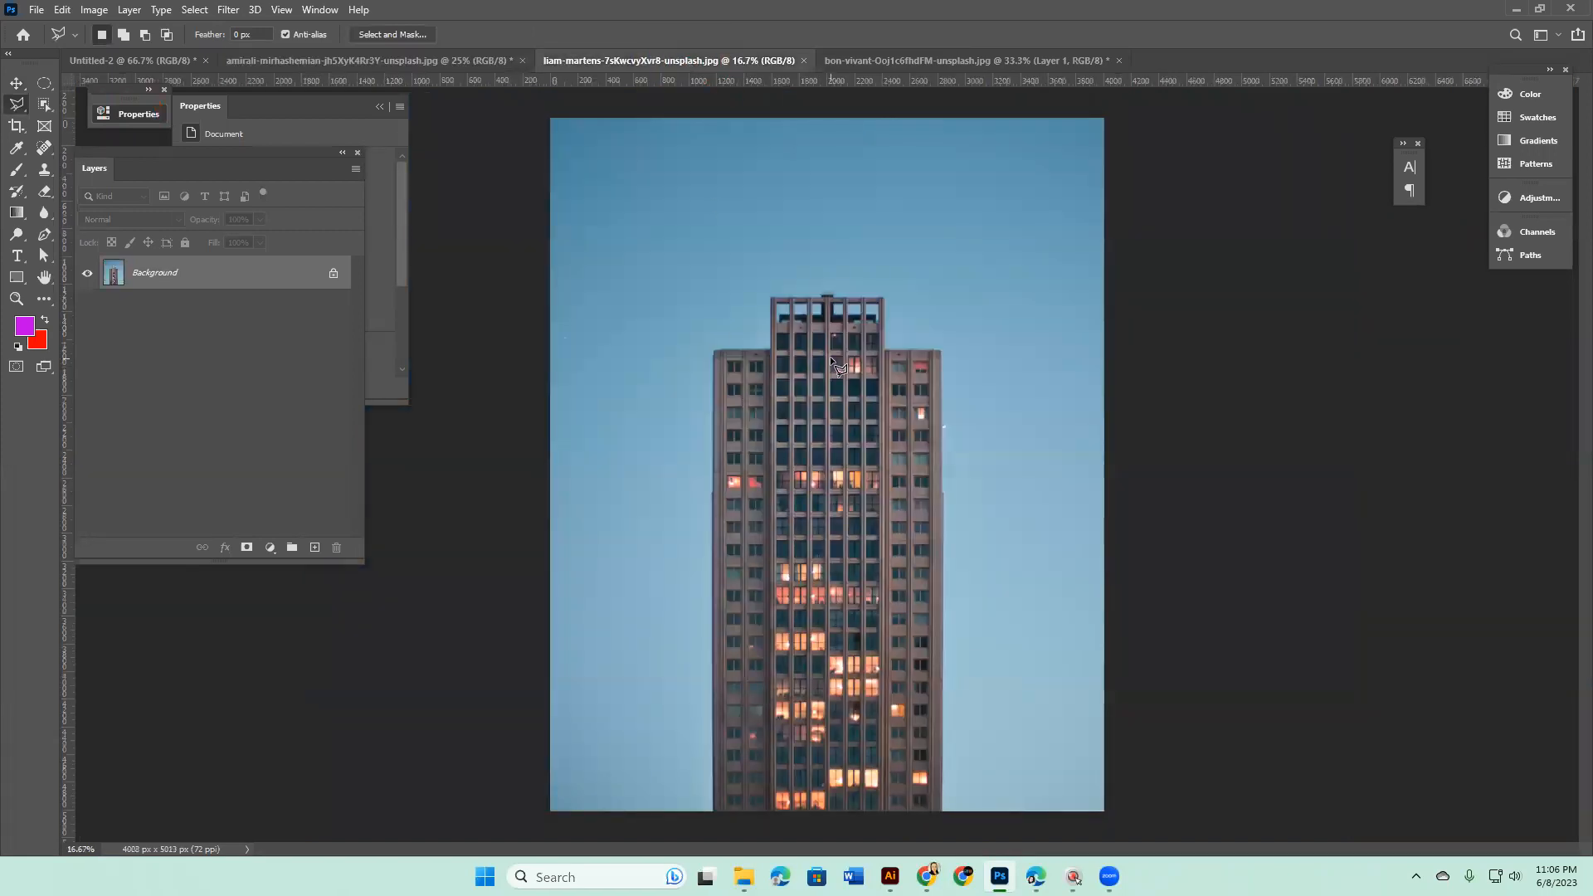
pyautogui.hotkey('ctrl', '=')
pyautogui.hotkey('ctrl', '=')
pyautogui.press('space')
pyautogui.moveTo(828, 345); pyautogui.dragTo(858, 66)
pyautogui.moveTo(853, 505); pyautogui.dragTo(828, 597)
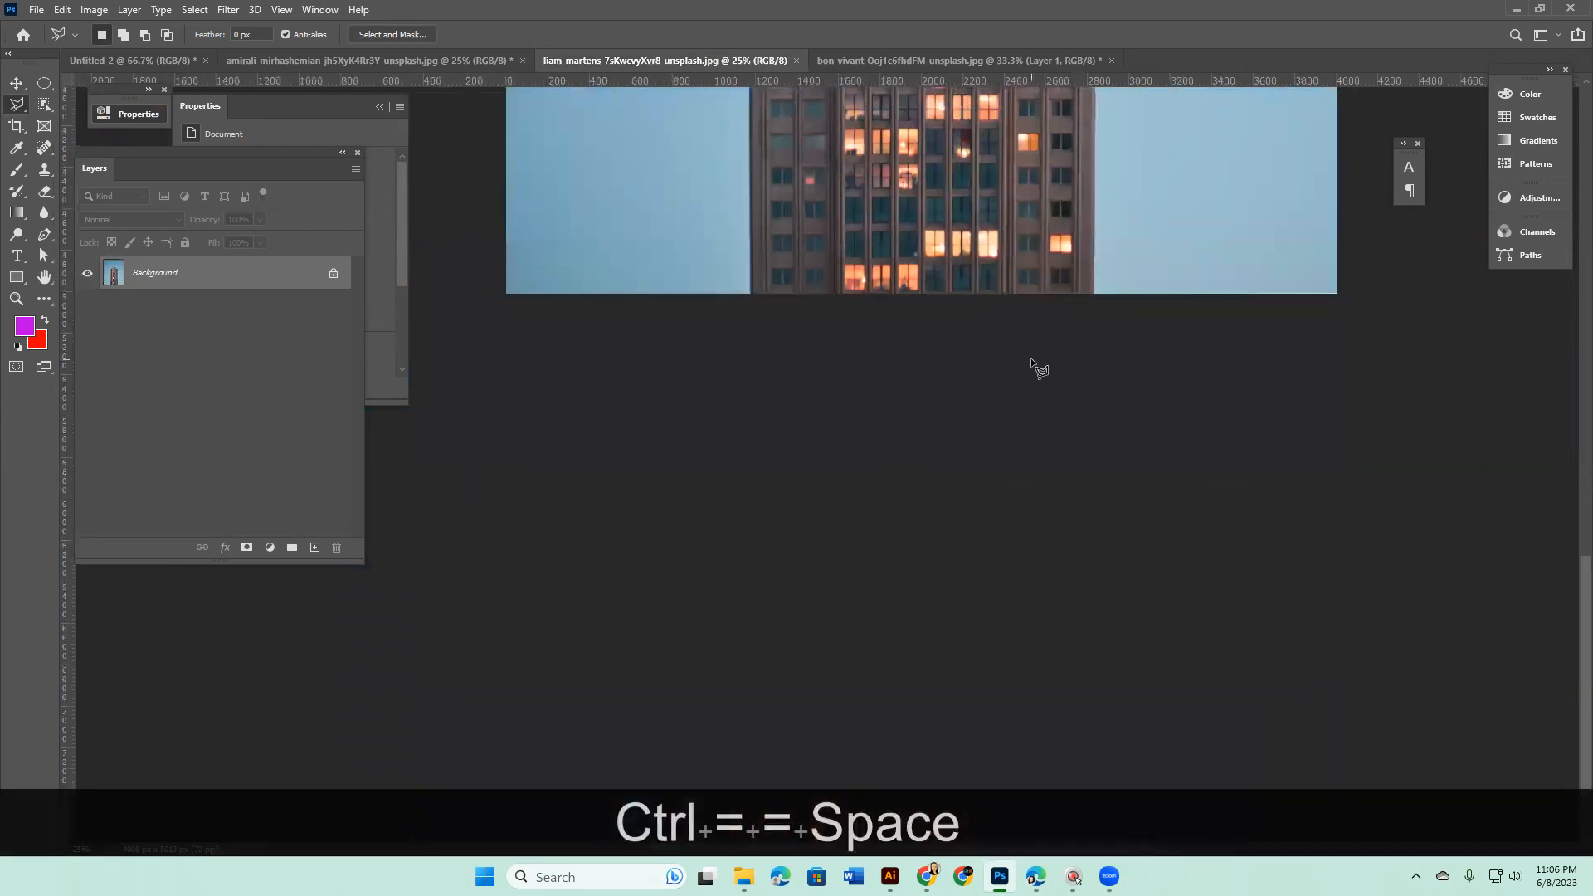
pyautogui.hotkey('ctrl', '=')
pyautogui.hotkey('ctrl', '=')
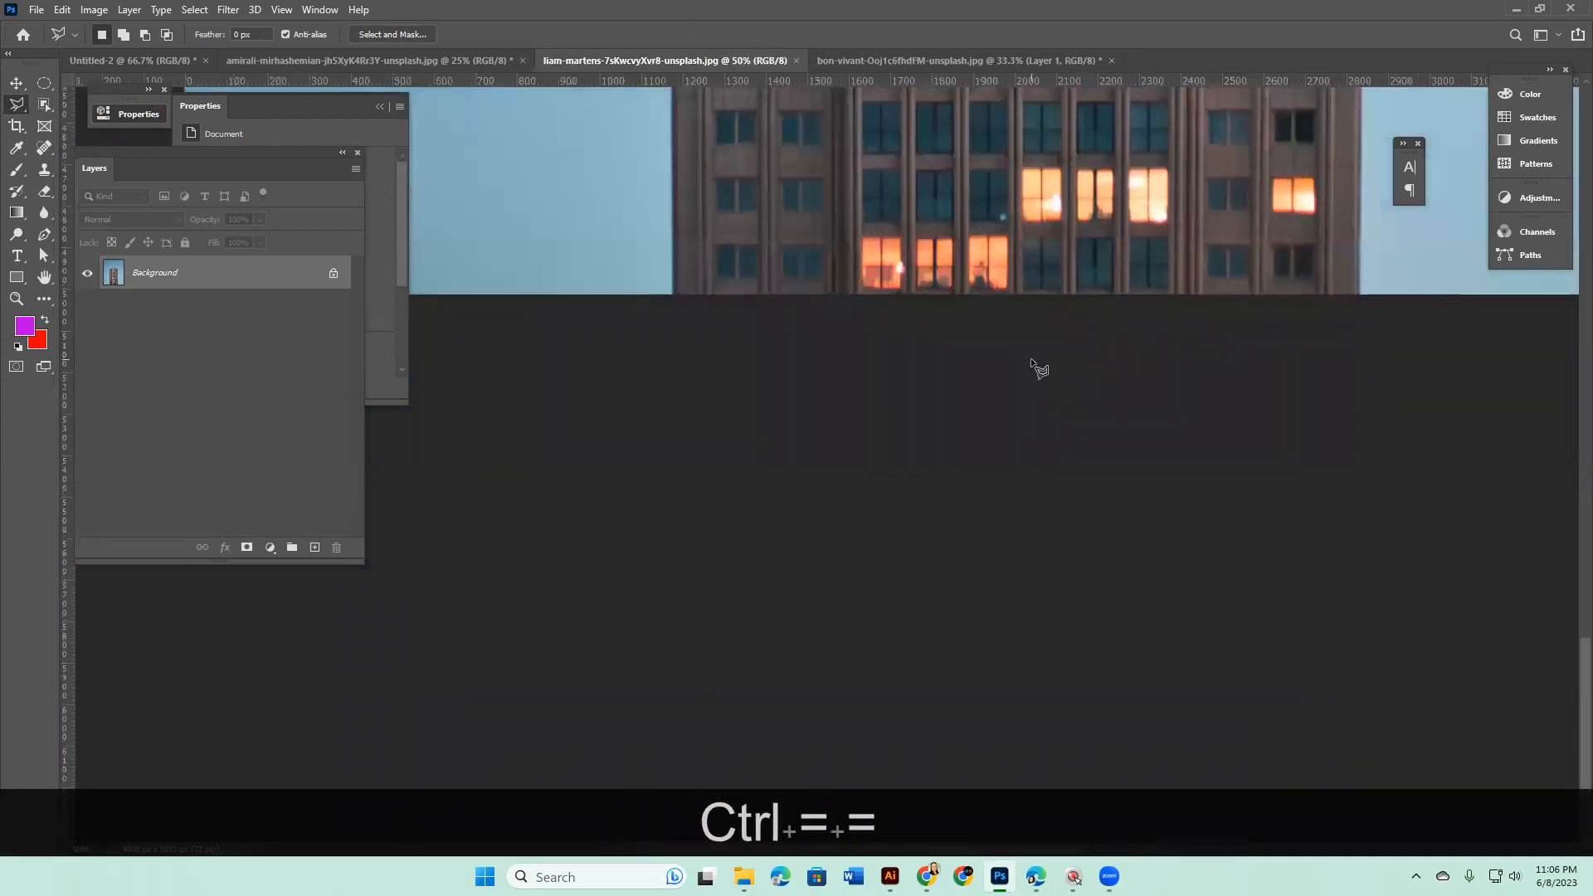
pyautogui.press('space')
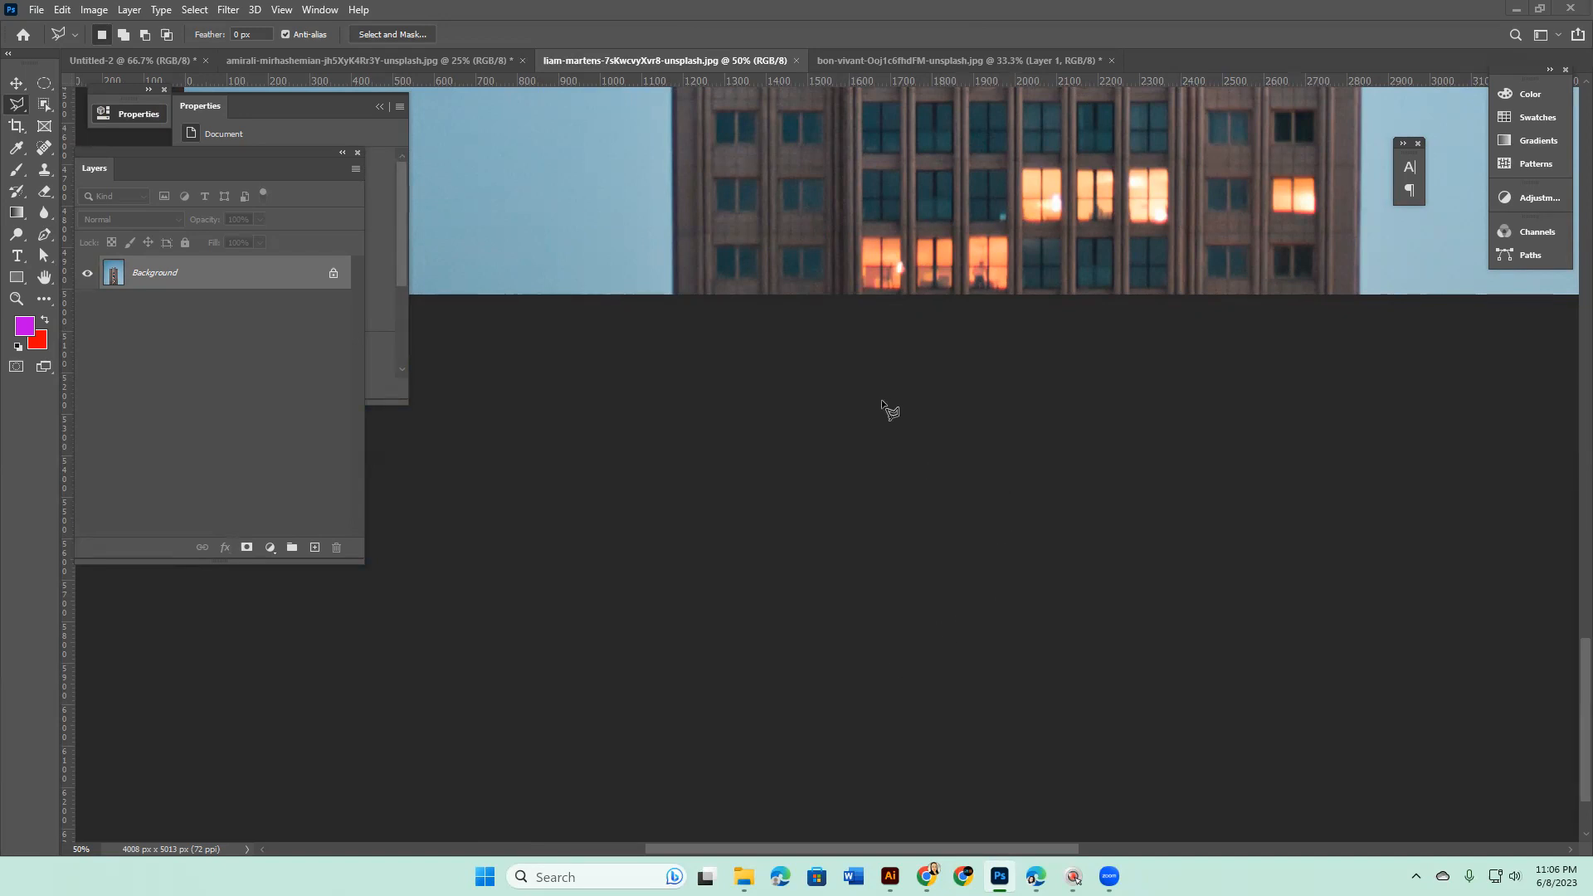
pyautogui.press('space')
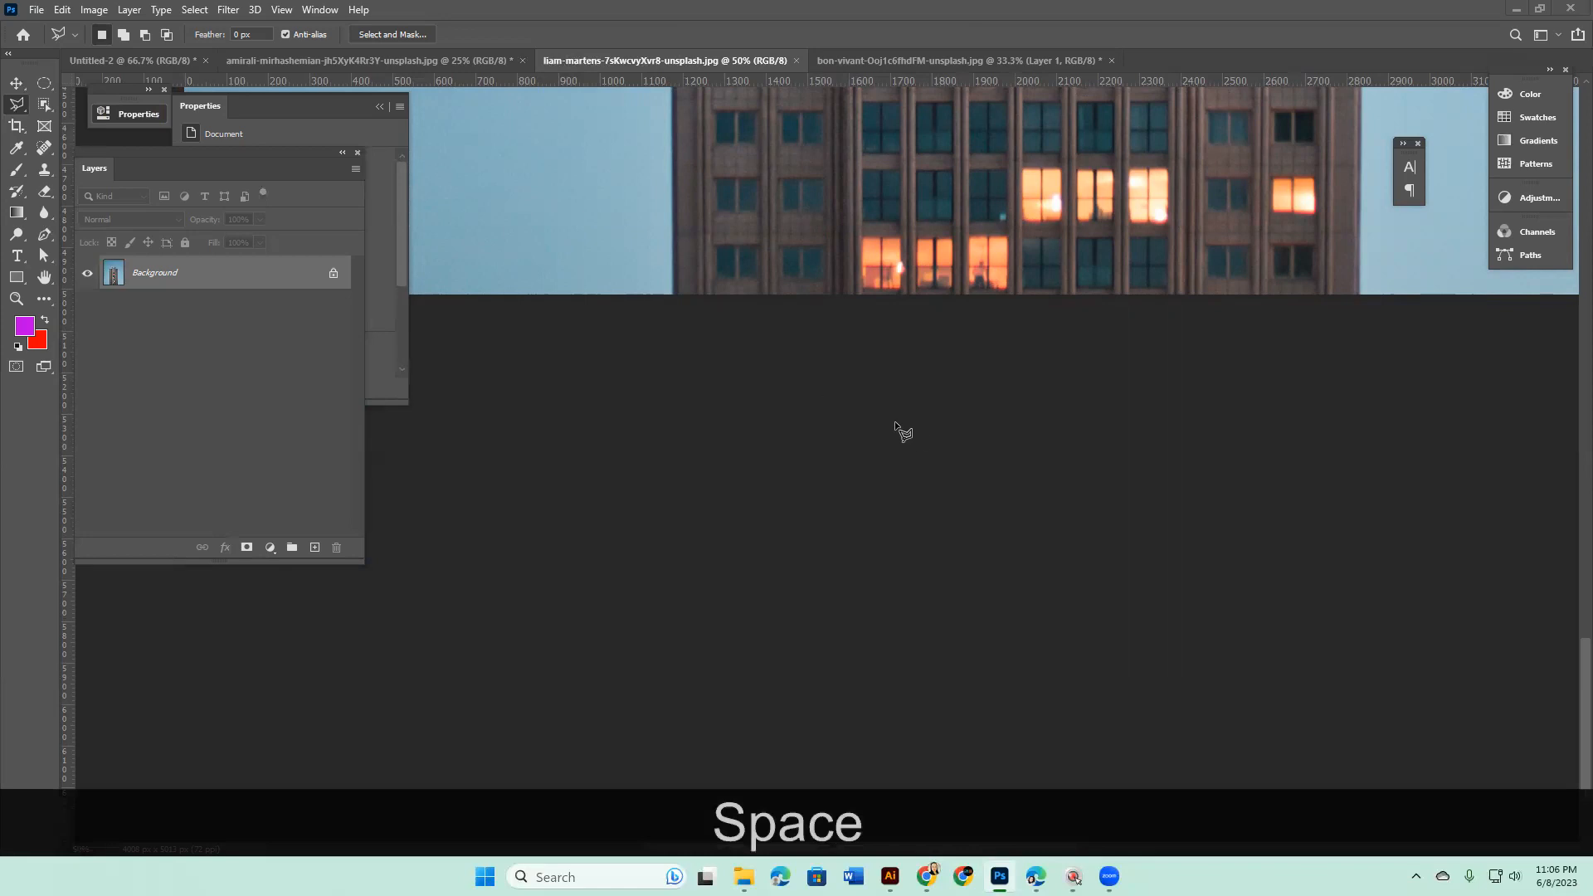
pyautogui.press('space')
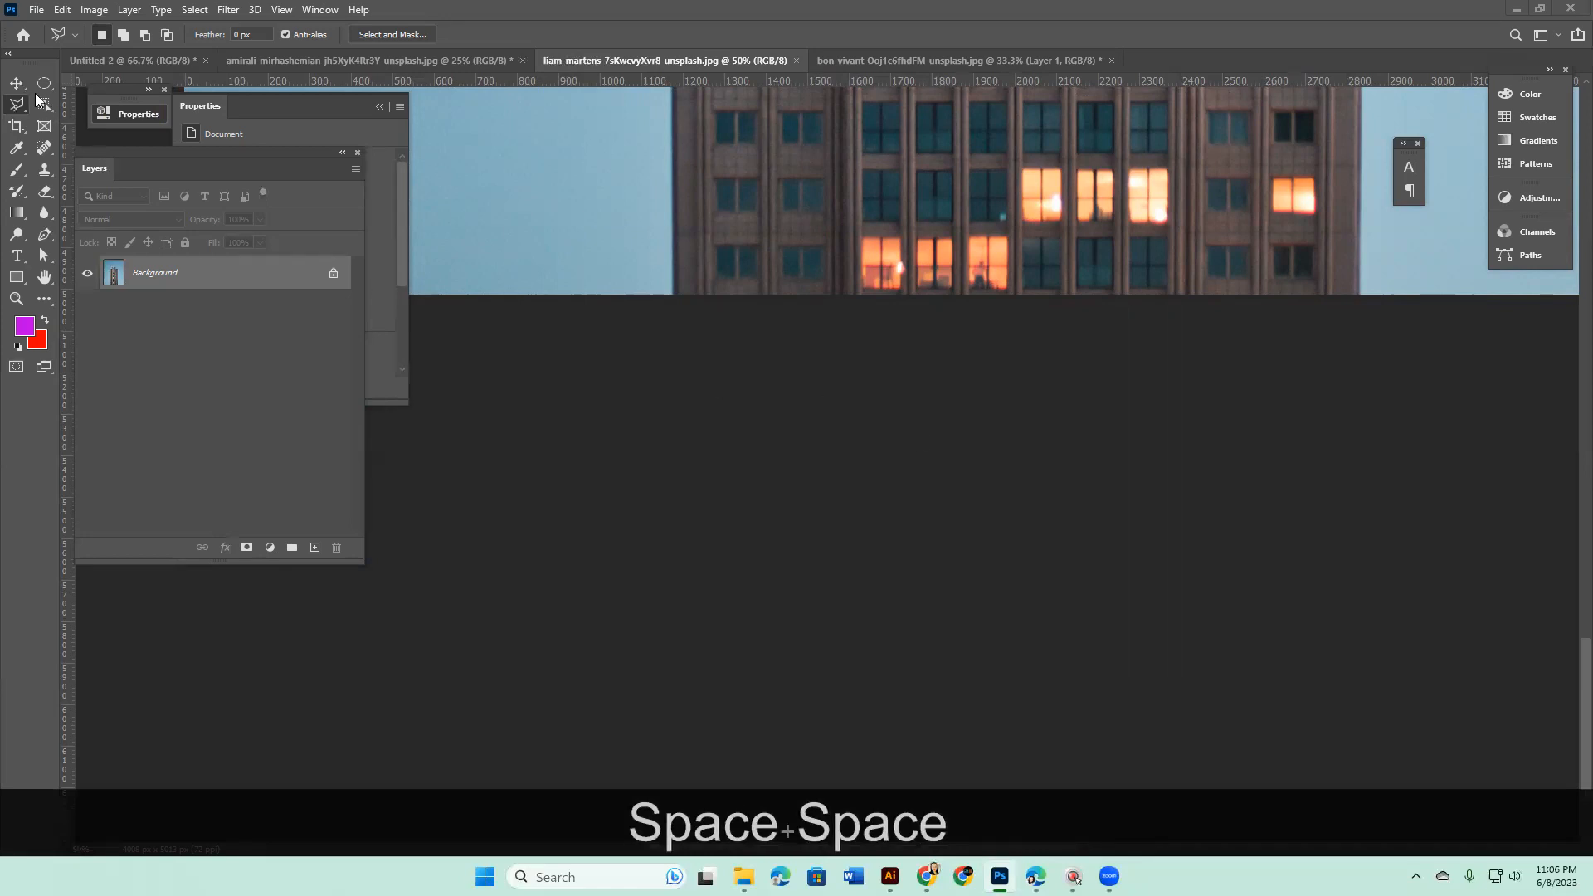
pyautogui.press('space')
pyautogui.moveTo(840, 670); pyautogui.dragTo(1006, 469)
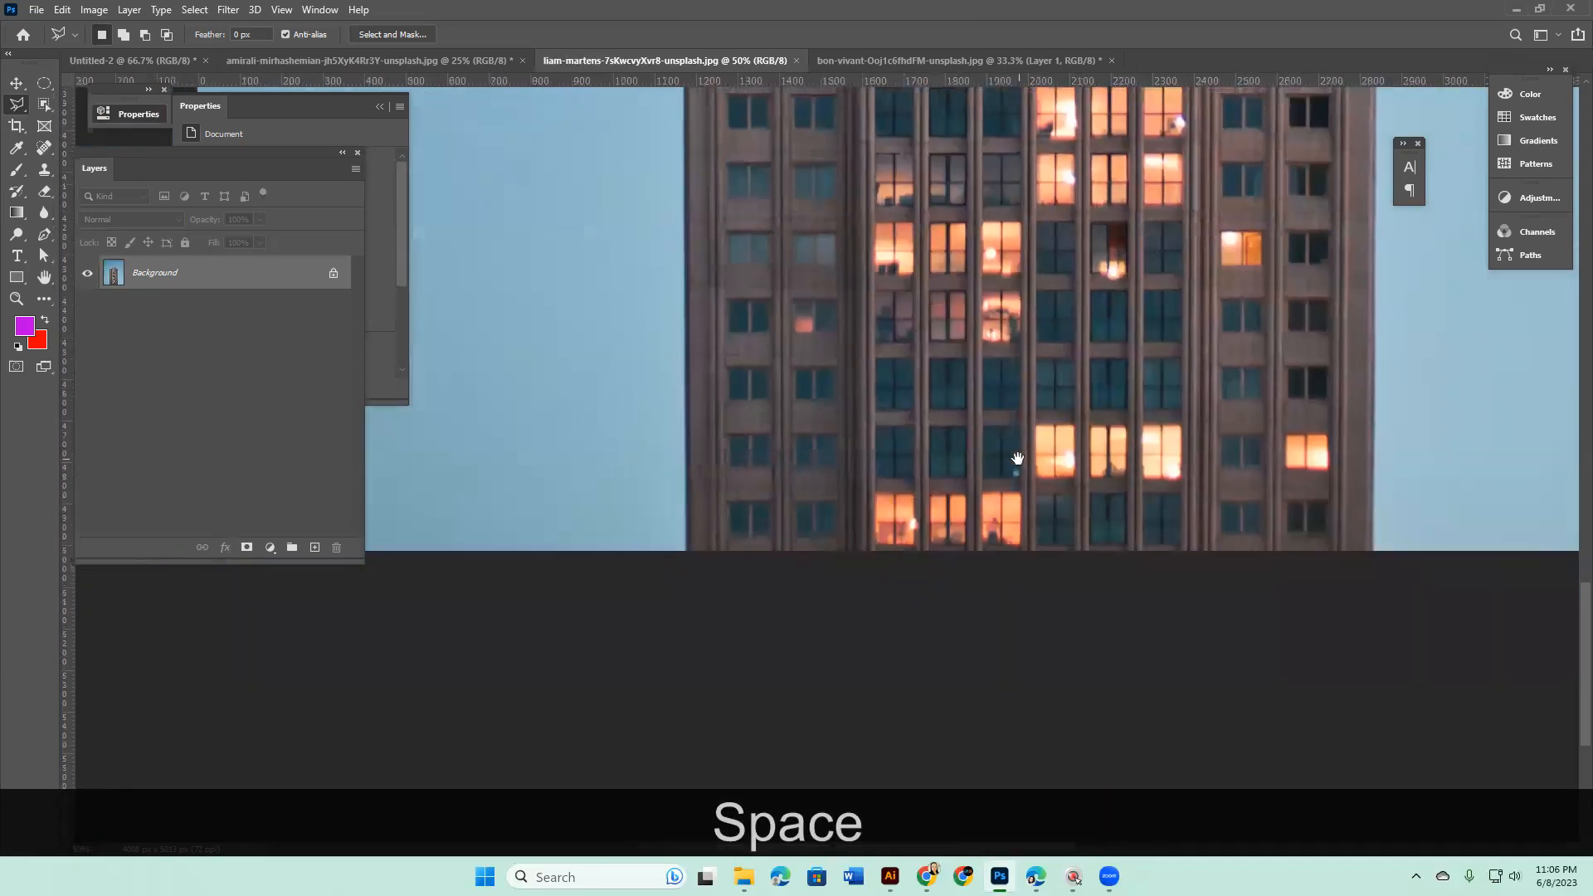
pyautogui.rightClick(17, 104)
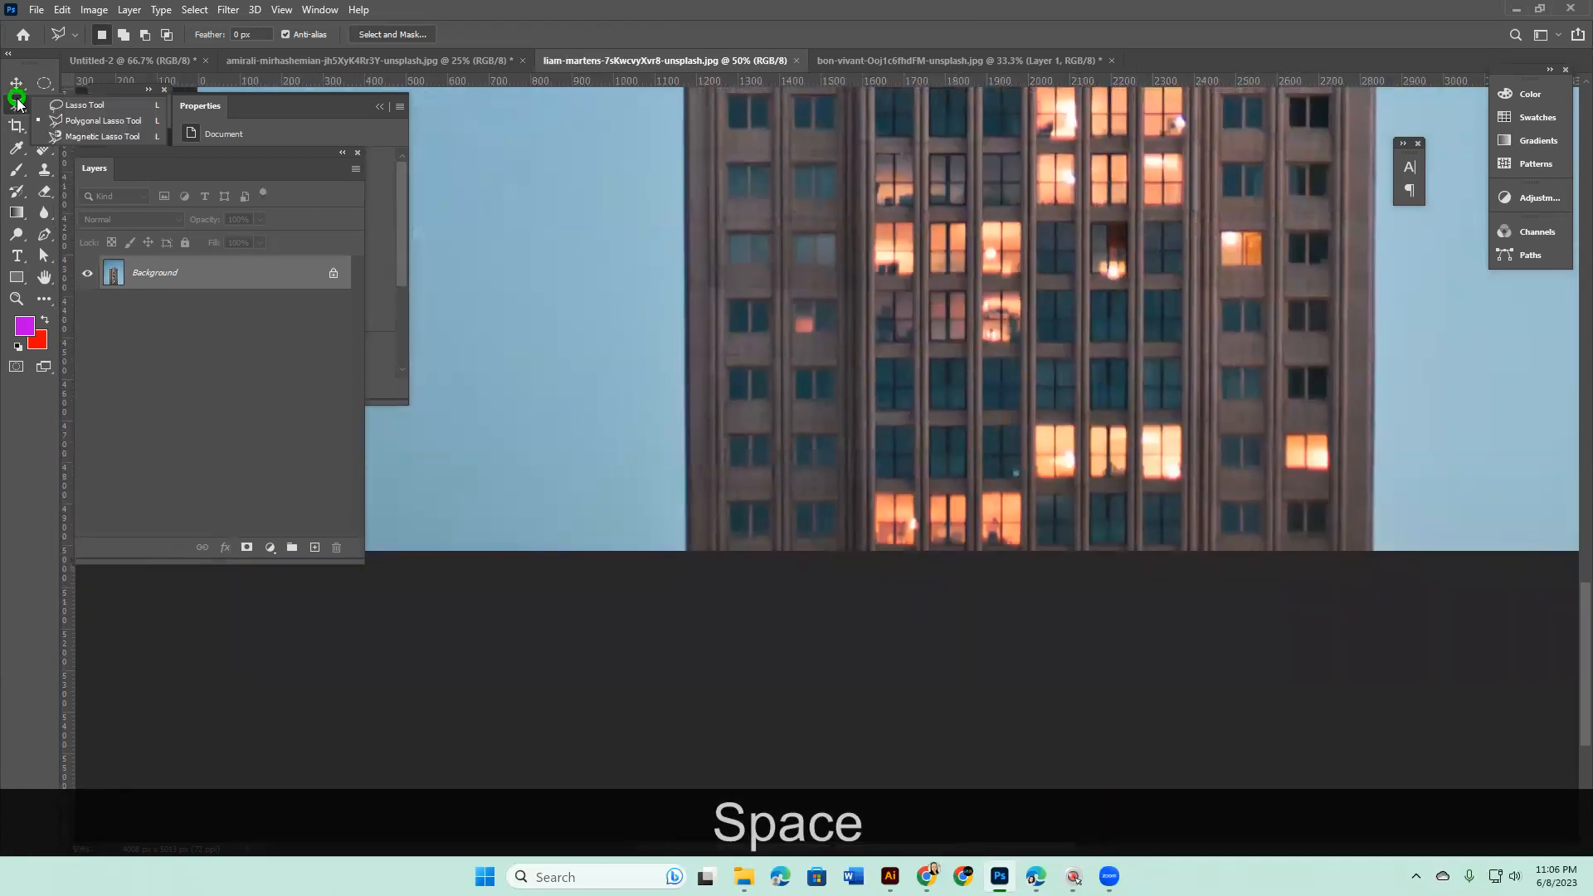
pyautogui.click(70, 120)
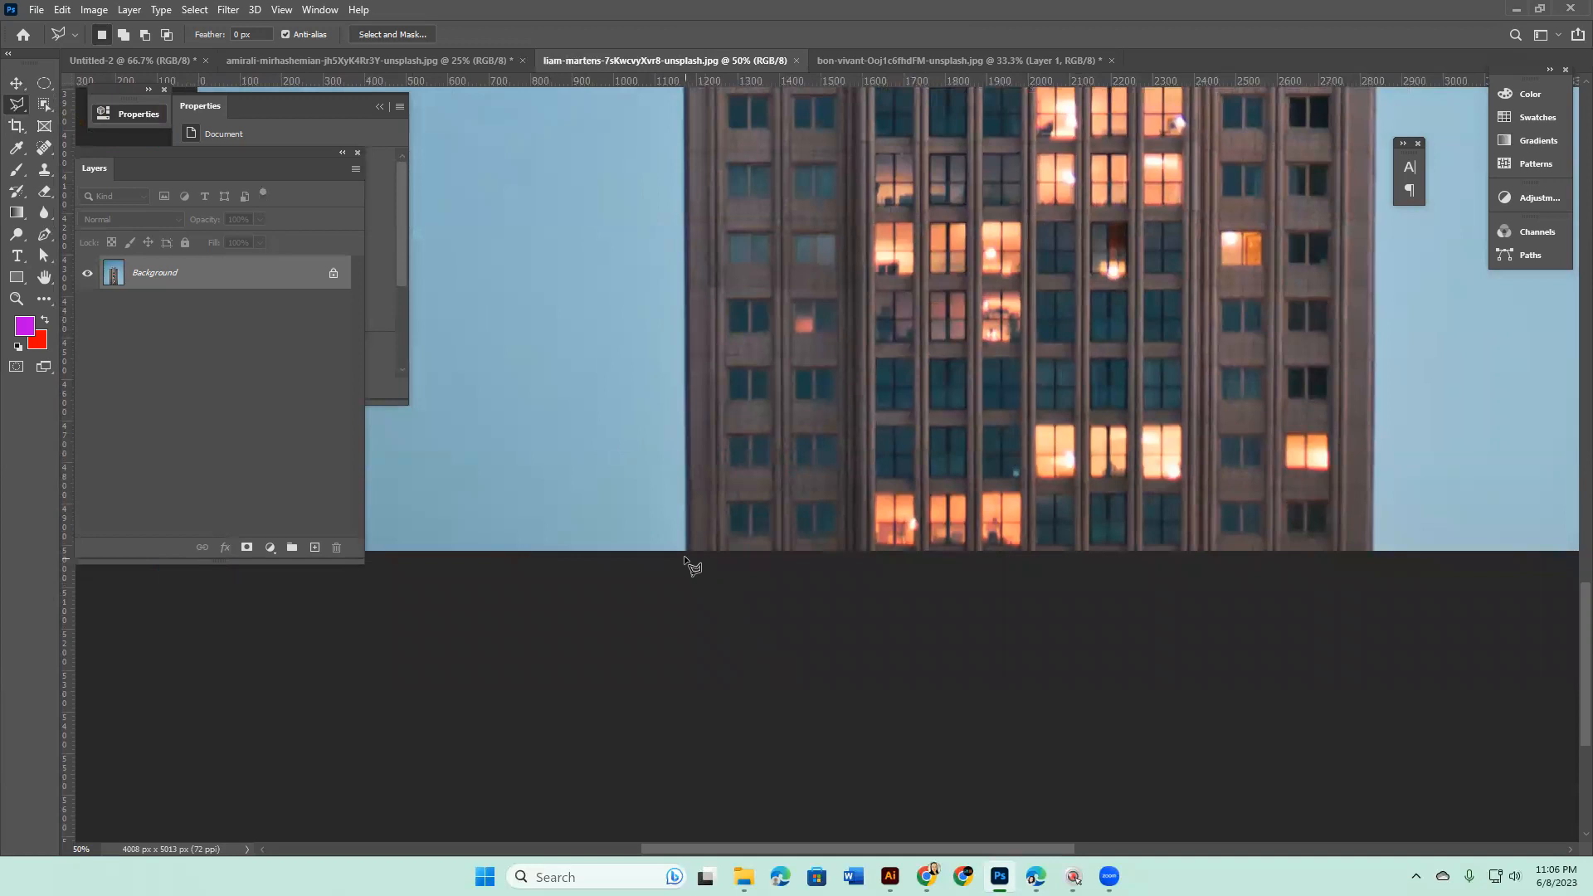
# Outline the whole skyscraper with the Polygonal Lasso, from its lower-left corner around the stepped roof and back to the start
pyautogui.click(685, 549)
pyautogui.hotkey('ctrl', '-')
pyautogui.hotkey('ctrl', '-')
pyautogui.hotkey('ctrl', '-')
pyautogui.hotkey('ctrl', '-')
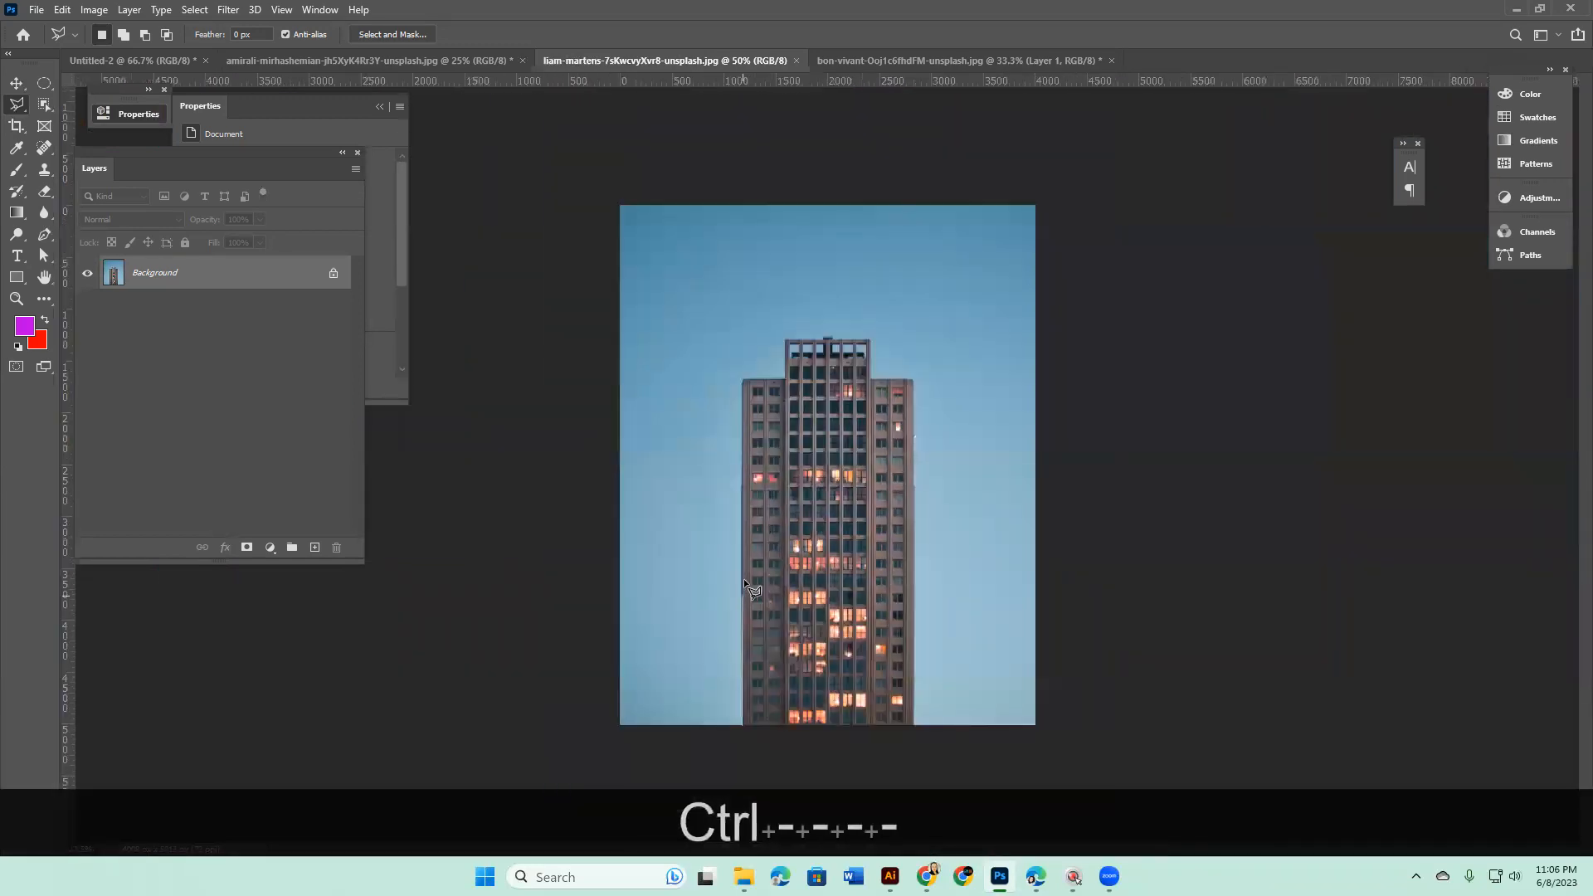
pyautogui.click(741, 379)
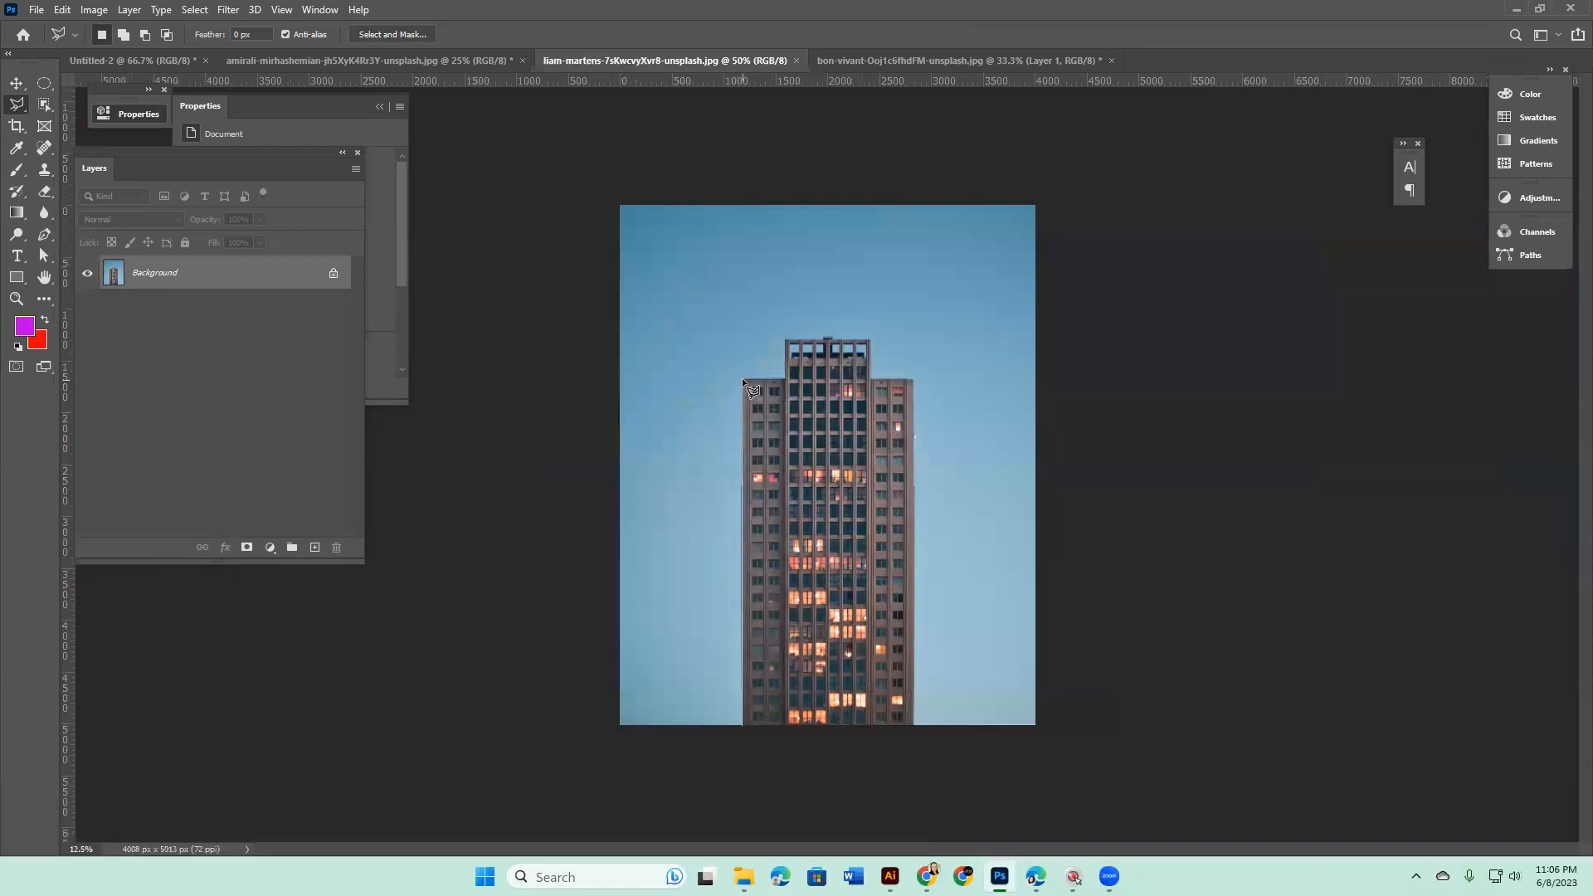
pyautogui.click(782, 376)
pyautogui.click(833, 341)
pyautogui.click(869, 378)
pyautogui.click(912, 378)
pyautogui.click(913, 724)
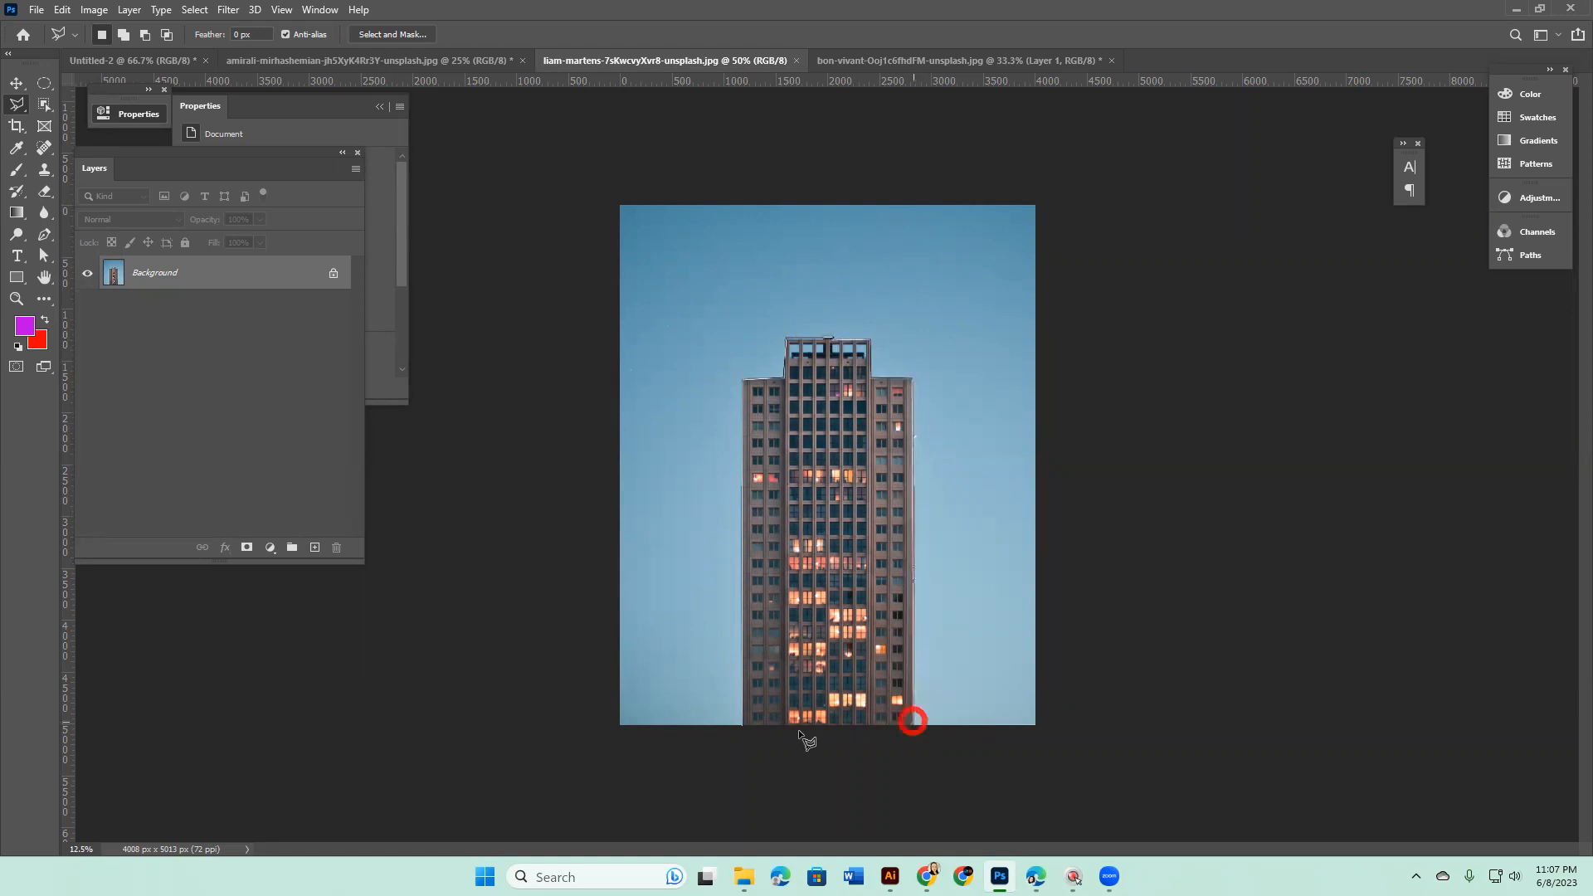
pyautogui.click(743, 725)
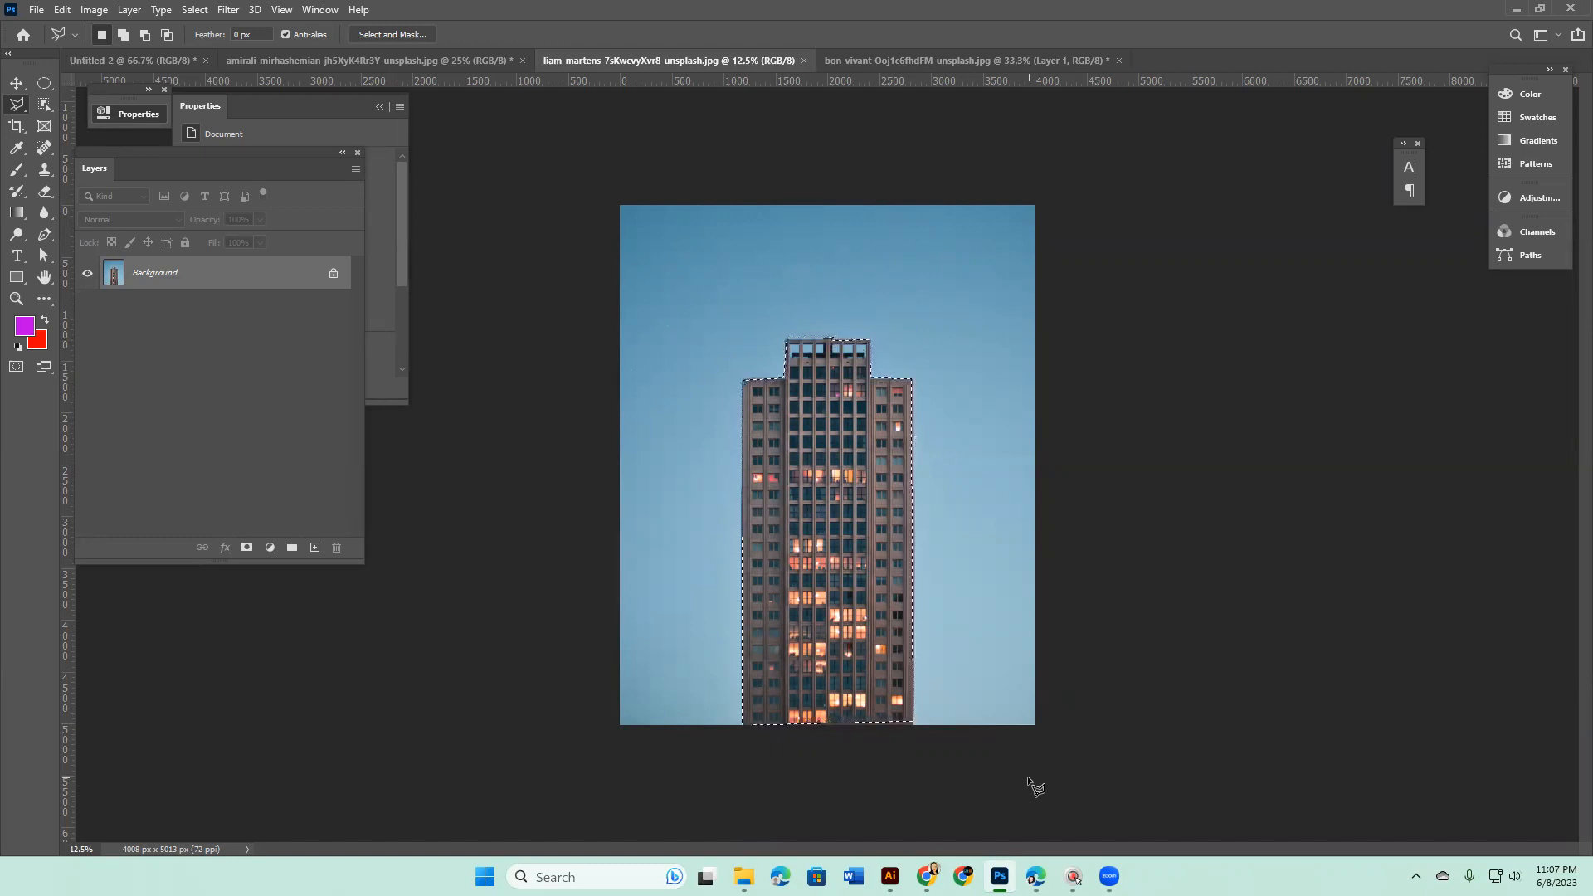
# Copy the selected skyscraper to a new layer and hide the Background layer
pyautogui.press('ctrl')
pyautogui.hotkey('ctrl', 'j')
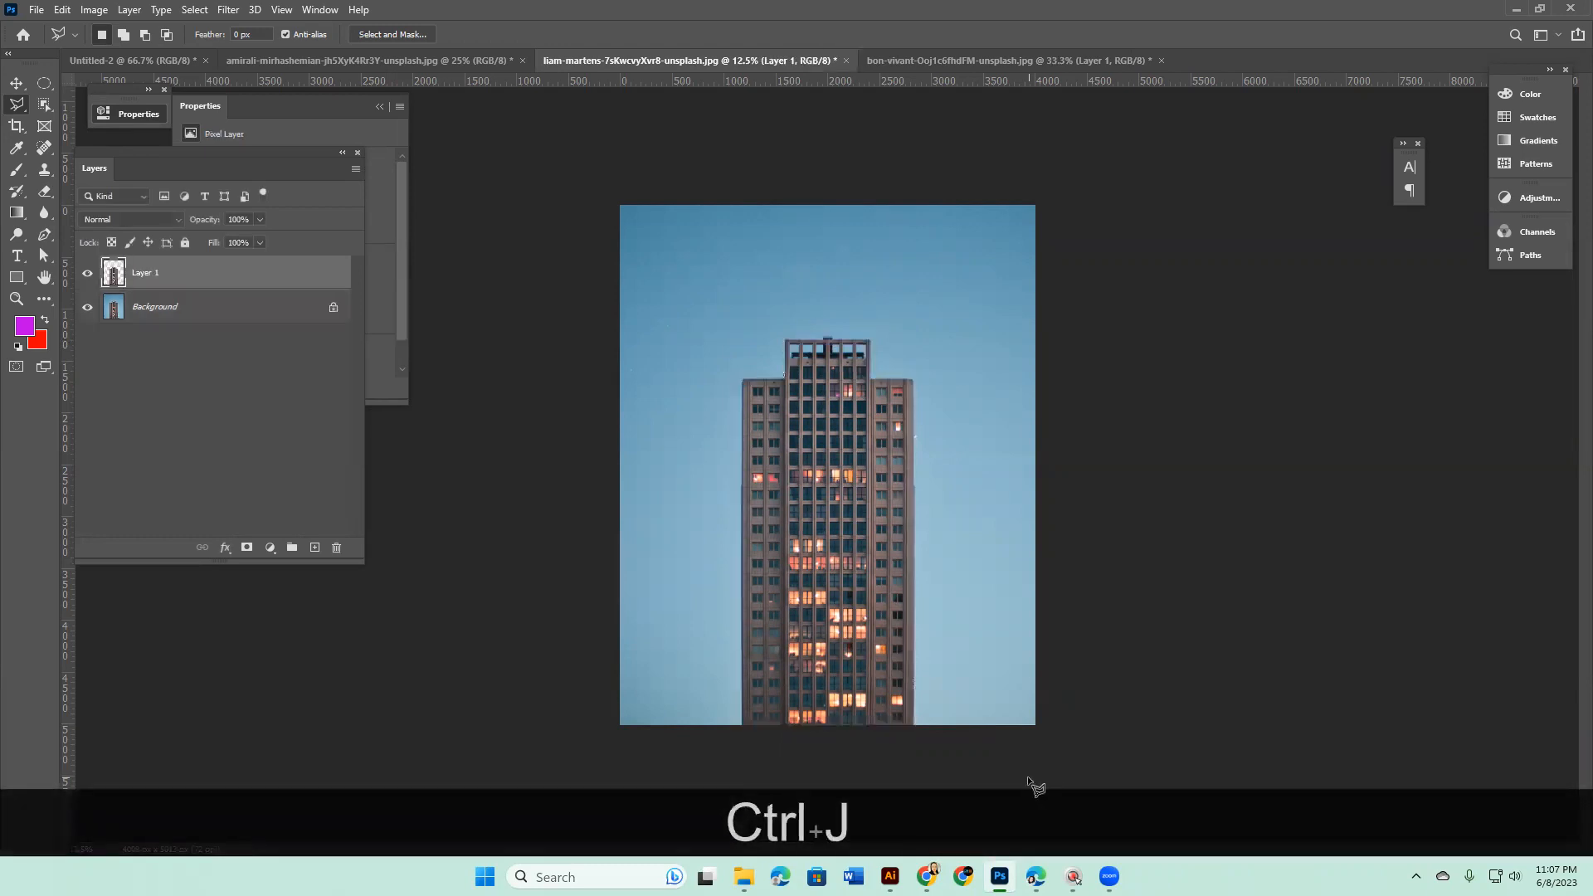
pyautogui.click(87, 307)
# Draw a magenta rectangle around the skyscraper cutout and place its layer beneath the cutout layer
pyautogui.click(16, 276)
pyautogui.moveTo(711, 251); pyautogui.dragTo(976, 744)
pyautogui.moveTo(202, 272); pyautogui.dragTo(200, 316)
pyautogui.click(16, 83)
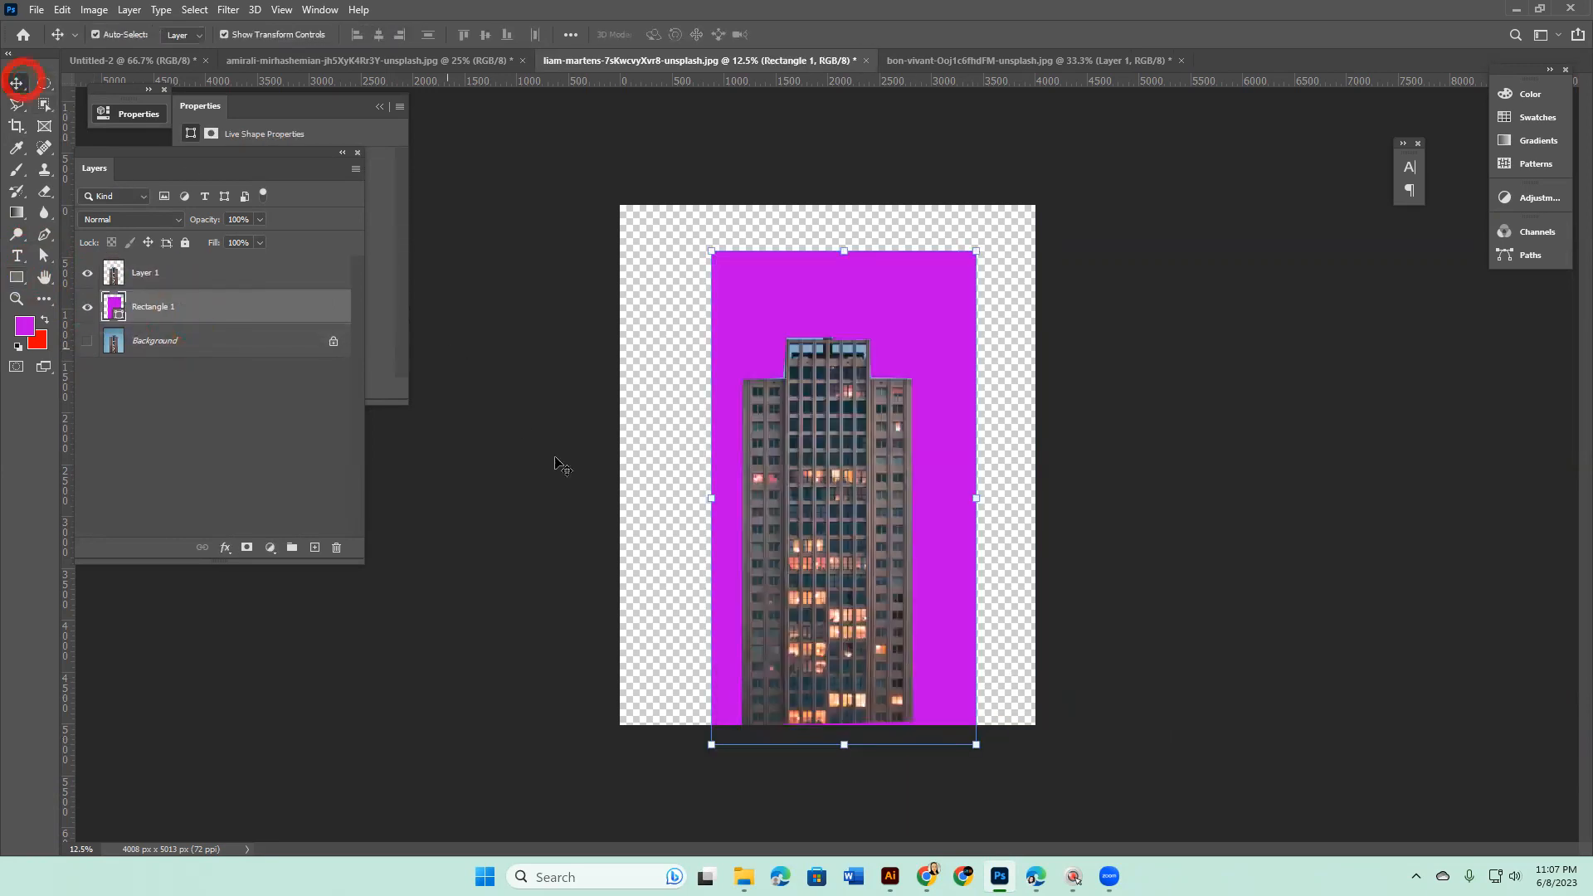
# On the skyscraper layer, delete the sky from the rightmost rooftop opening using a rectangular marquee selection
pyautogui.click(881, 269)
pyautogui.keyDown('ctrl'); pyautogui.click(836, 448); pyautogui.keyUp('ctrl')
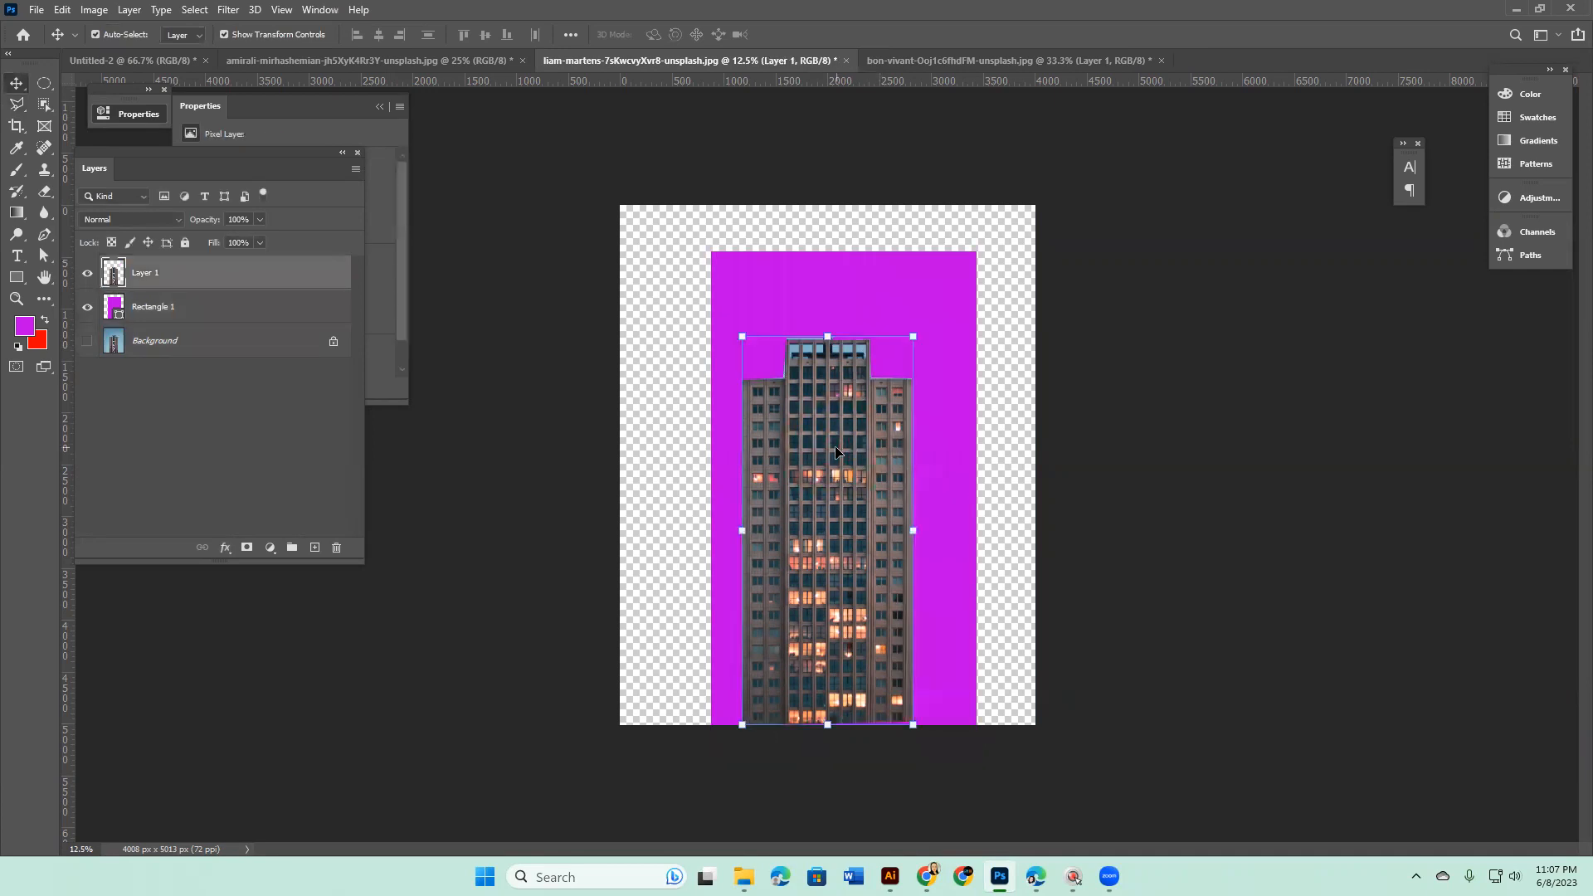
pyautogui.hotkey('ctrl', '=')
pyautogui.hotkey('ctrl', '=')
pyautogui.hotkey('ctrl', '=')
pyautogui.hotkey('ctrl', '=')
pyautogui.hotkey('ctrl', '=')
pyautogui.hotkey('ctrl', '=')
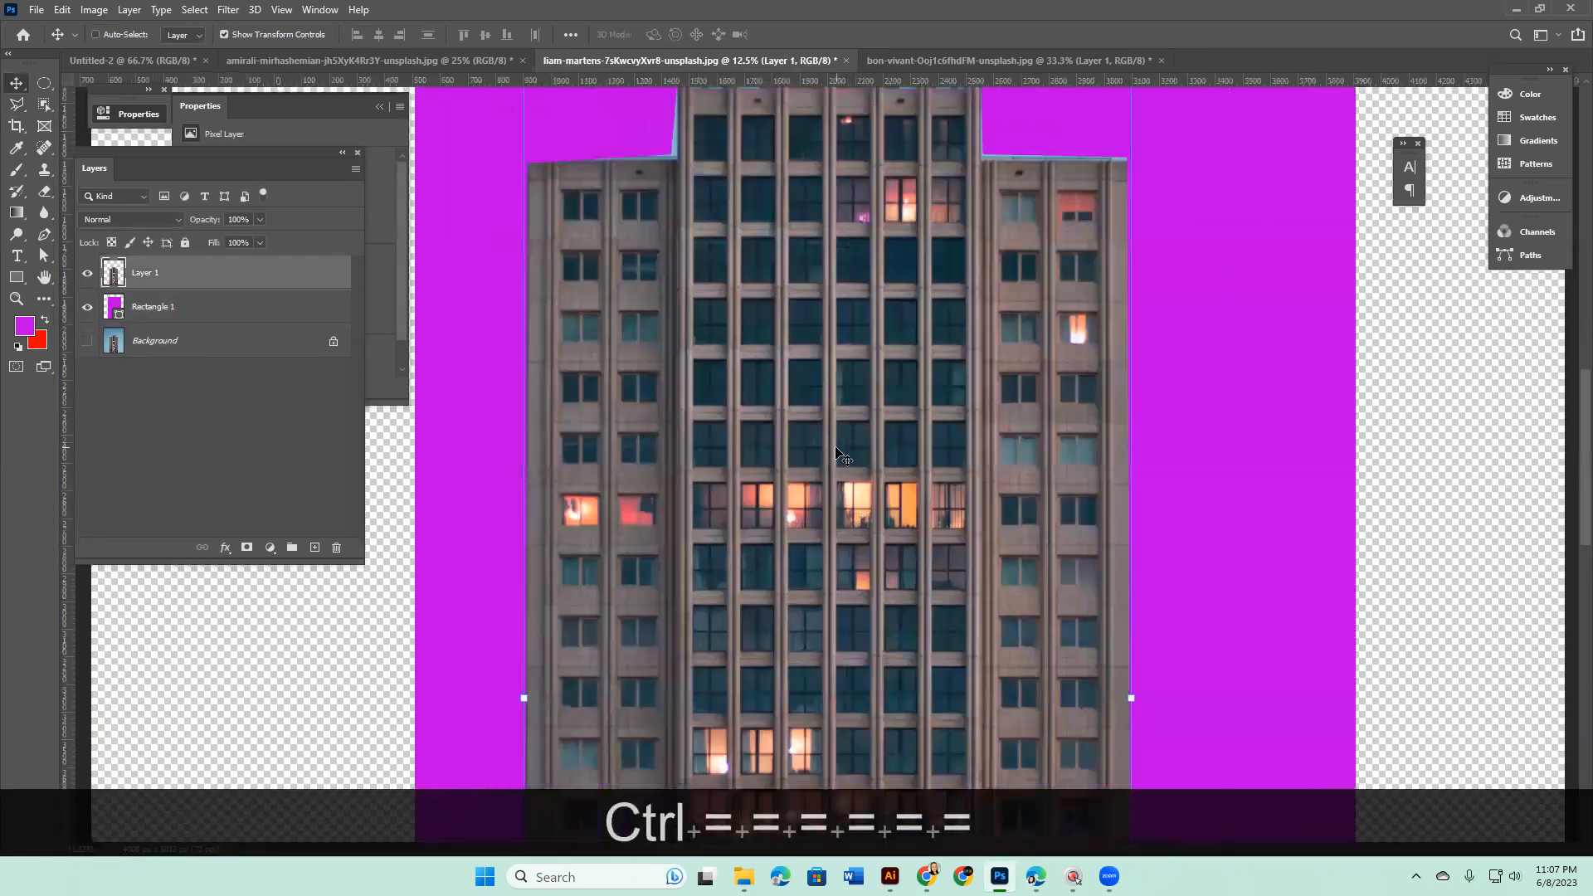
pyautogui.press('space')
pyautogui.moveTo(830, 447); pyautogui.dragTo(853, 846)
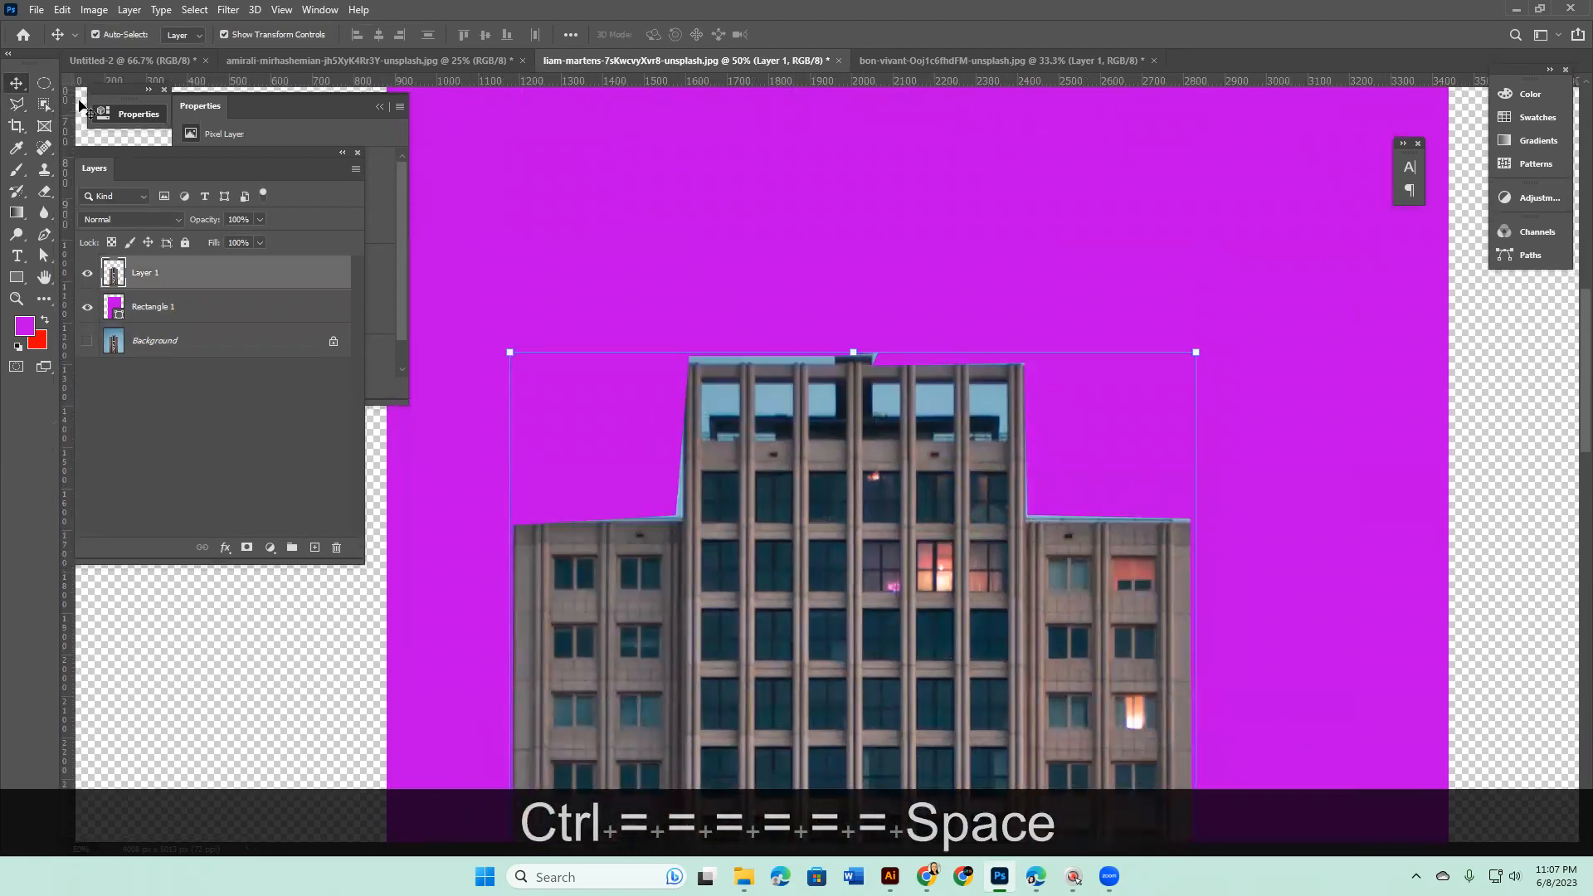
pyautogui.click(44, 83)
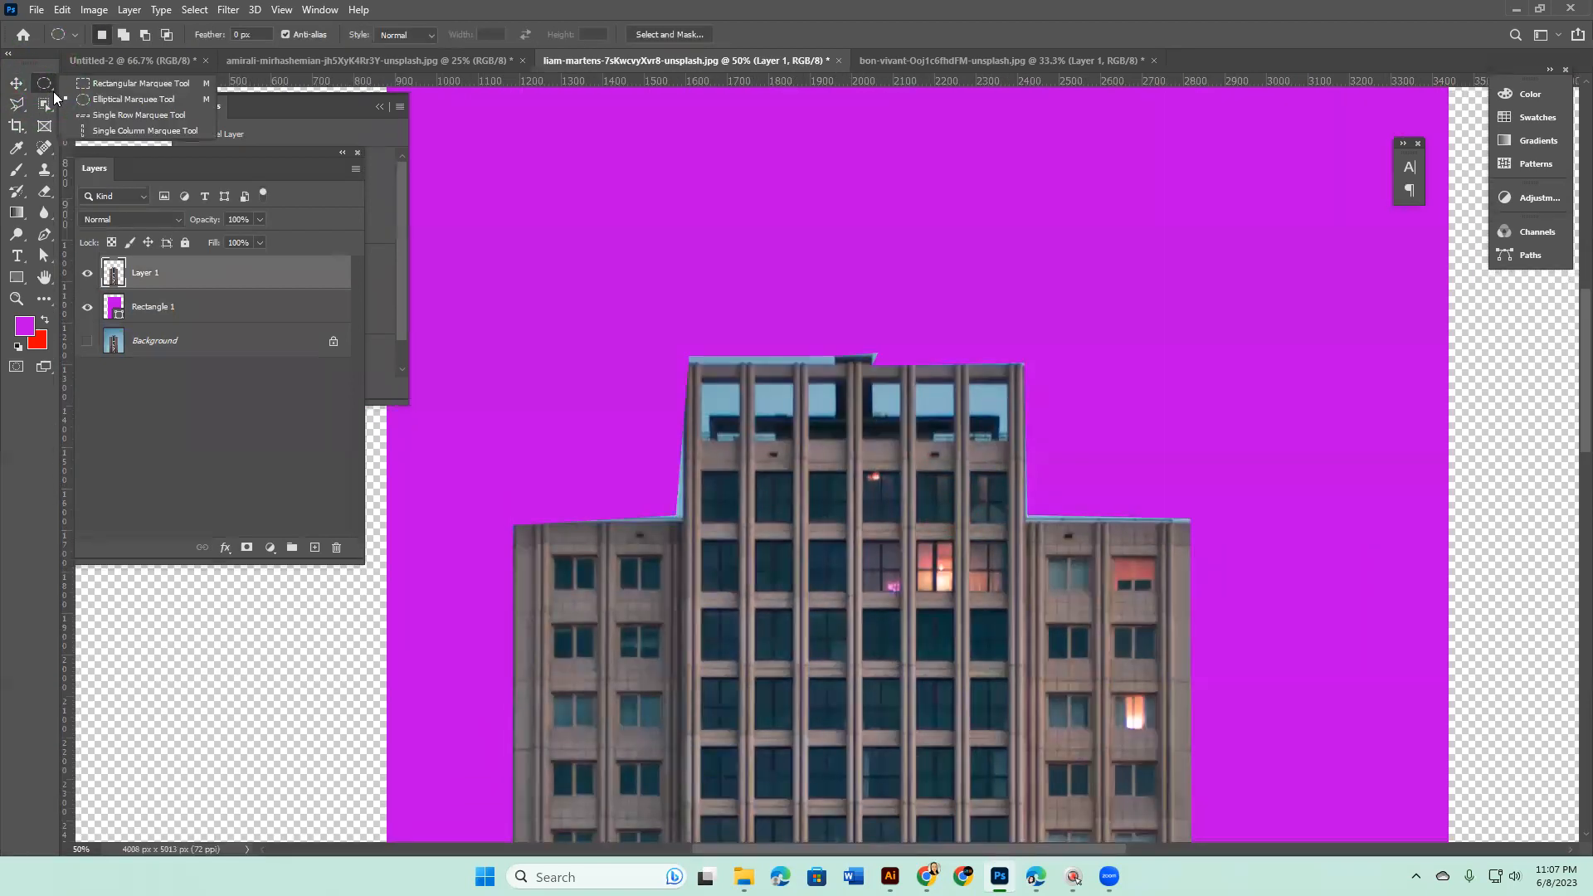
pyautogui.click(110, 84)
pyautogui.moveTo(968, 382); pyautogui.dragTo(1007, 413)
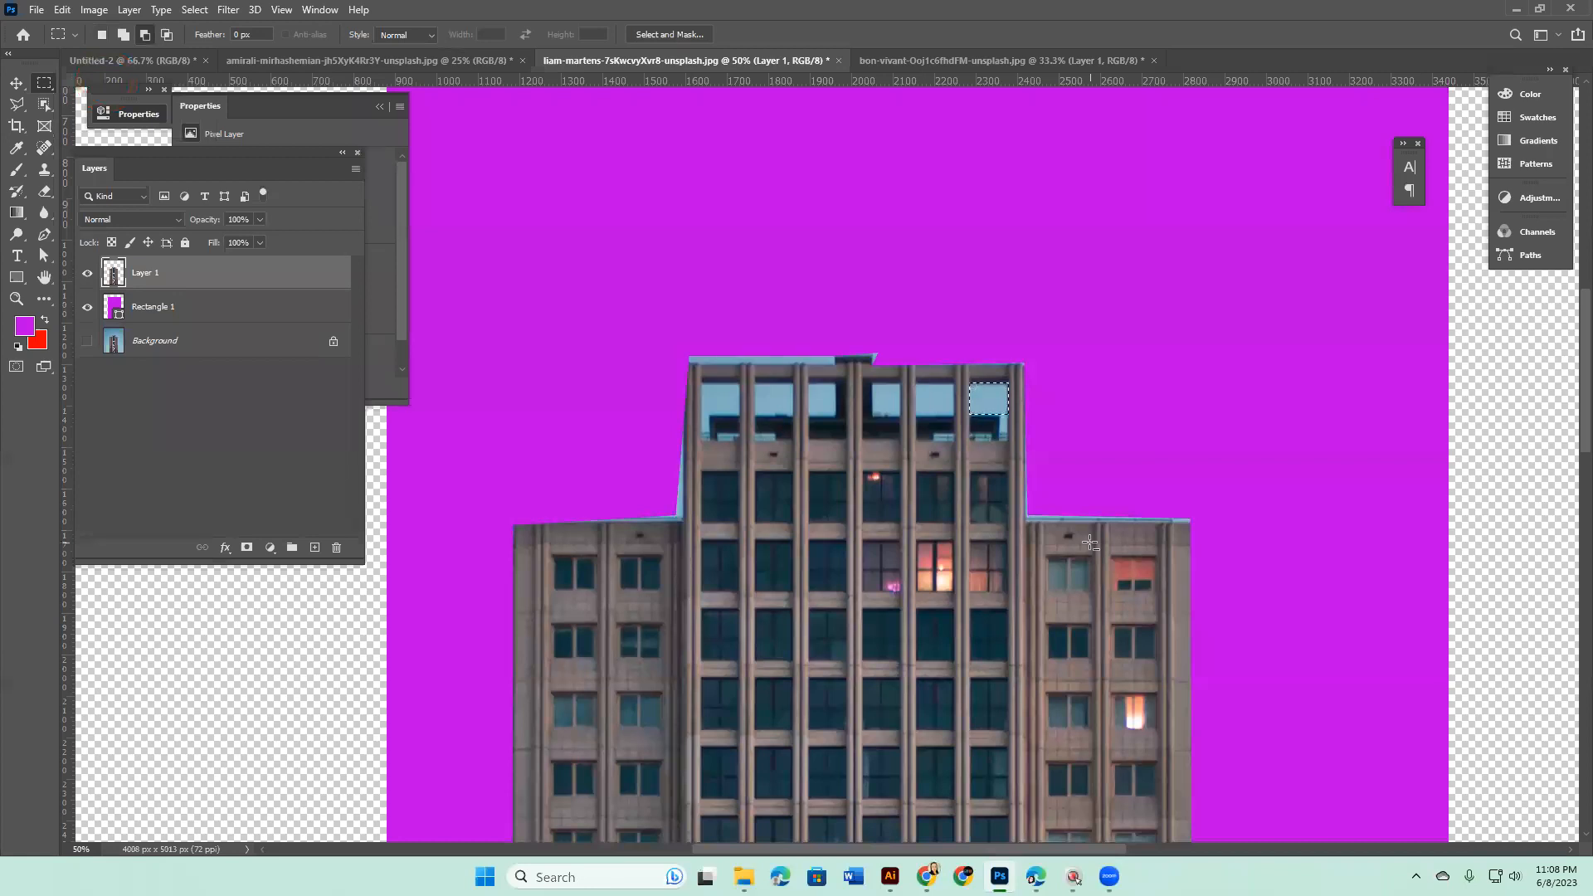
pyautogui.press('Delete')
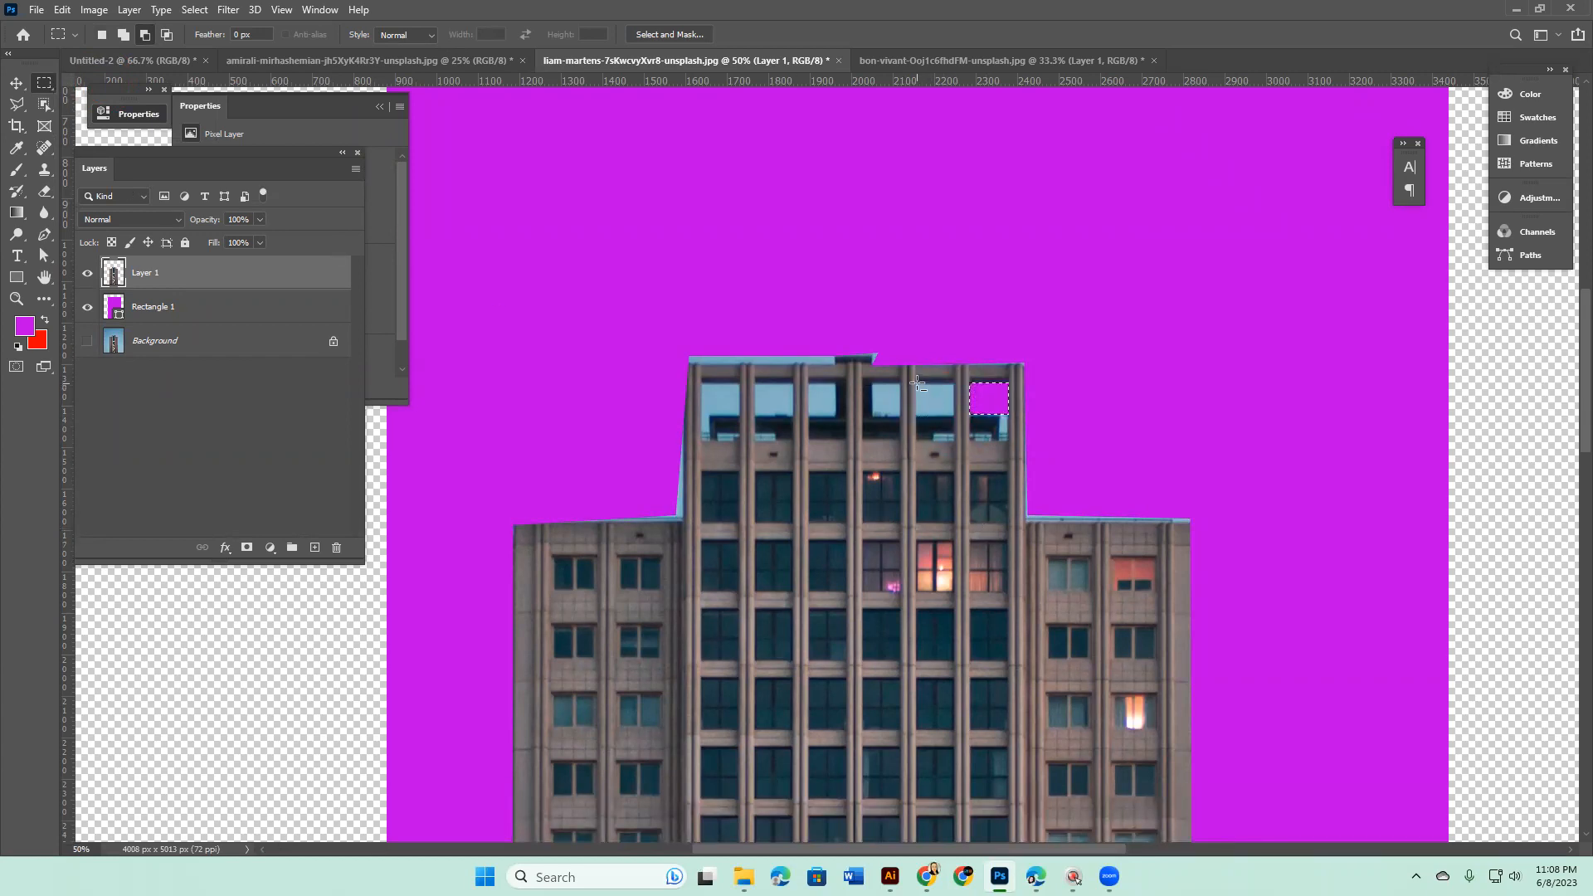
# Delete the sky from the remaining five rooftop openings with new rectangular selections, including the narrow strip in the leftmost opening
pyautogui.click(102, 35)
pyautogui.moveTo(914, 380); pyautogui.dragTo(957, 422)
pyautogui.press('Delete')
pyautogui.moveTo(875, 385); pyautogui.dragTo(903, 417)
pyautogui.press('Delete')
pyautogui.moveTo(811, 385); pyautogui.dragTo(836, 416)
pyautogui.press('Delete')
pyautogui.moveTo(752, 384); pyautogui.dragTo(793, 414)
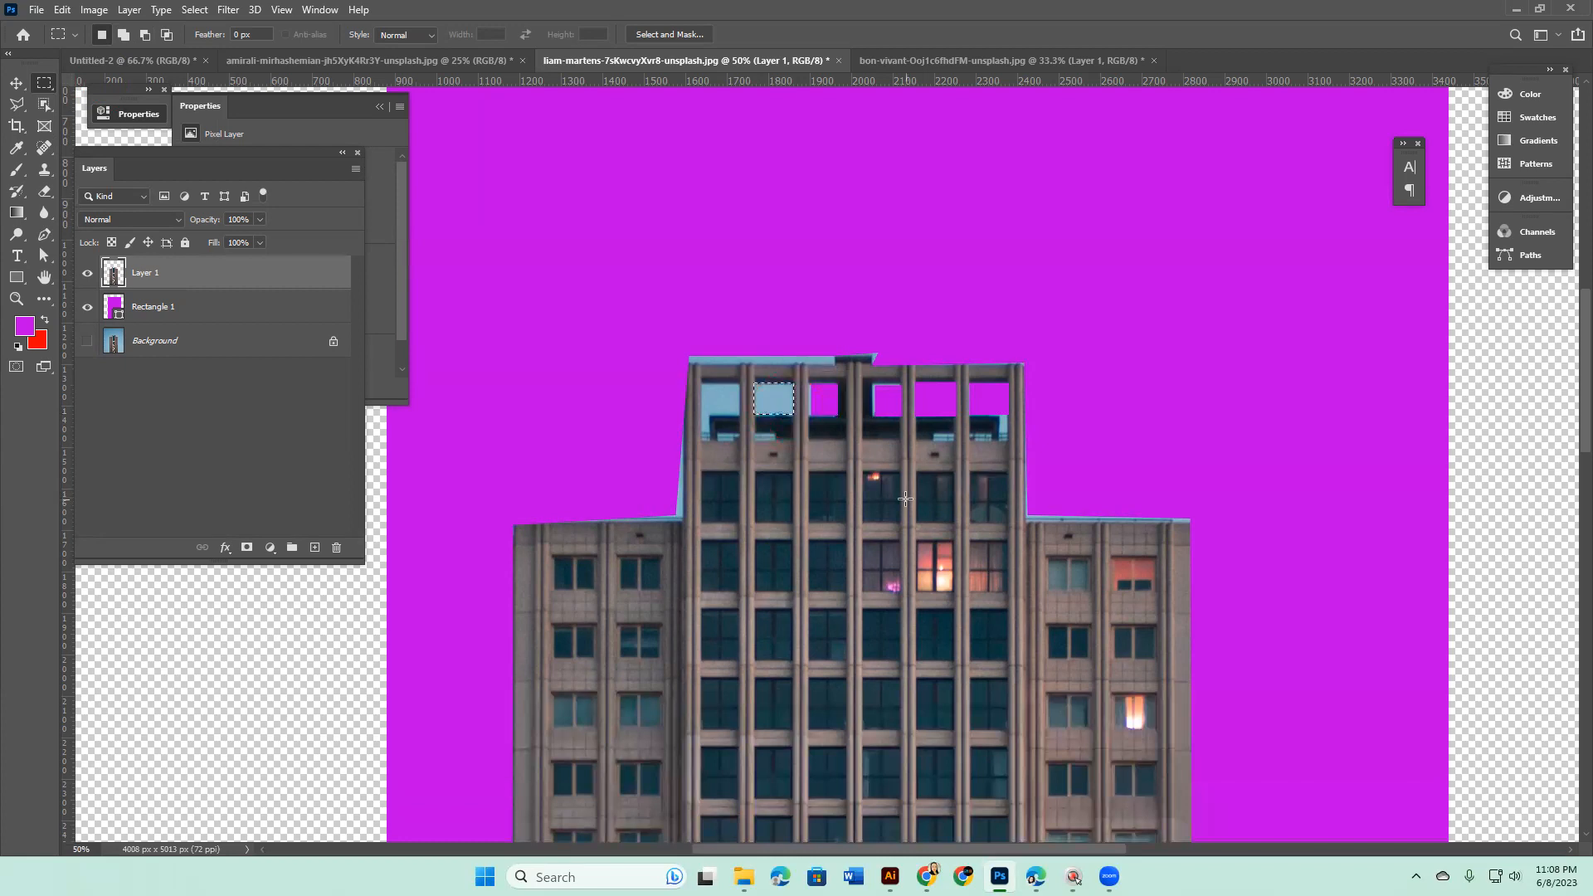
pyautogui.press('Delete')
pyautogui.moveTo(701, 381); pyautogui.dragTo(710, 439)
pyautogui.press('Delete')
pyautogui.press('Delete')
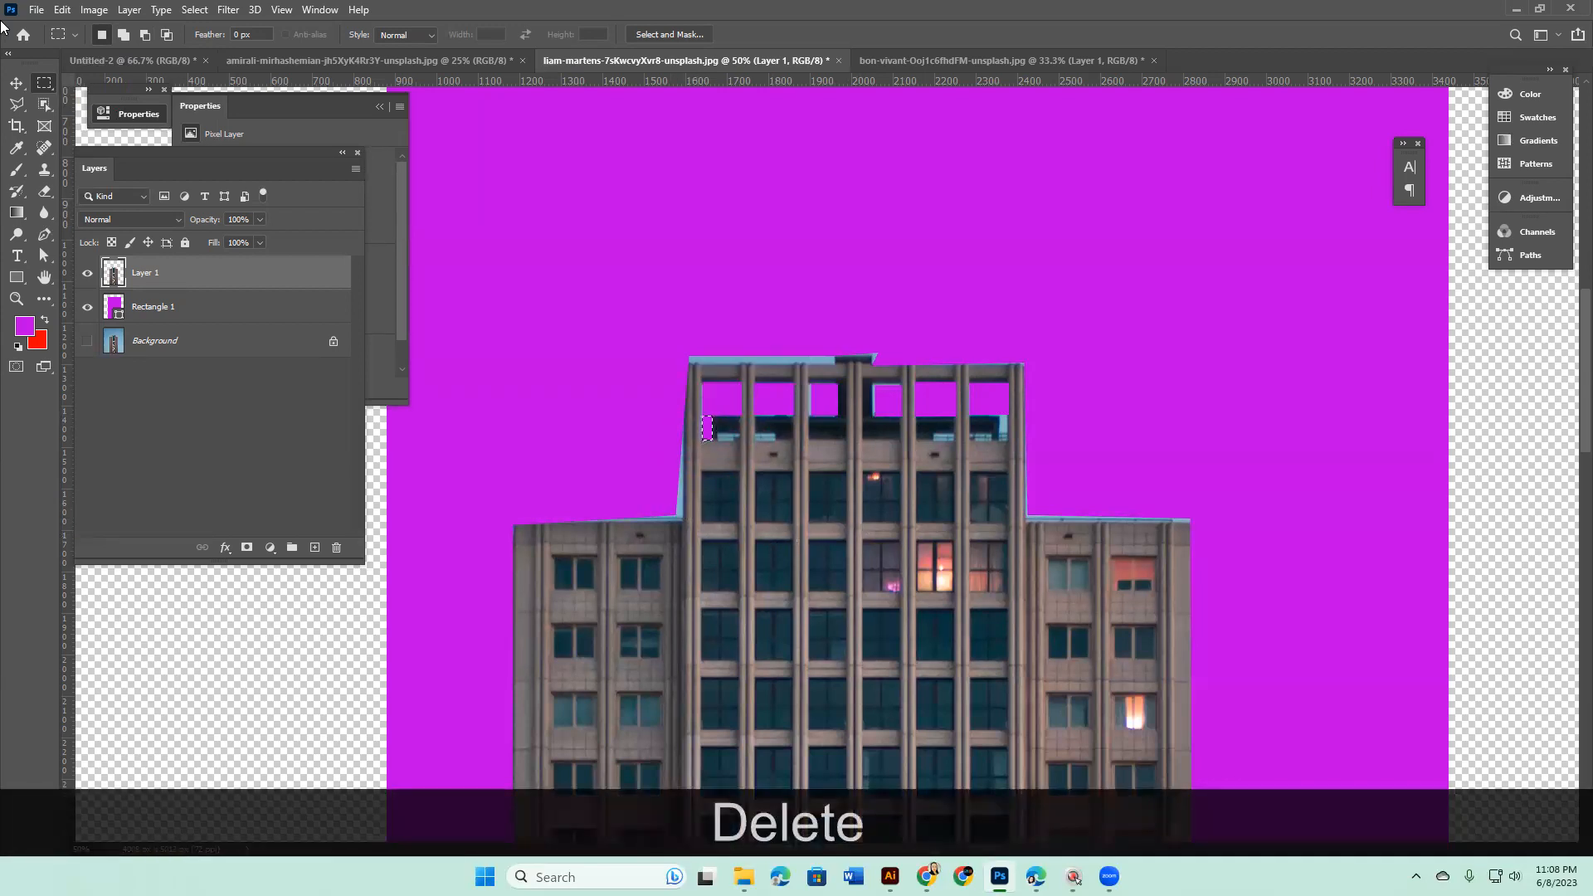
# Select the leftover sky along the tower's upper-left side and left shoulder with the Lasso tool and delete it
pyautogui.click(16, 106)
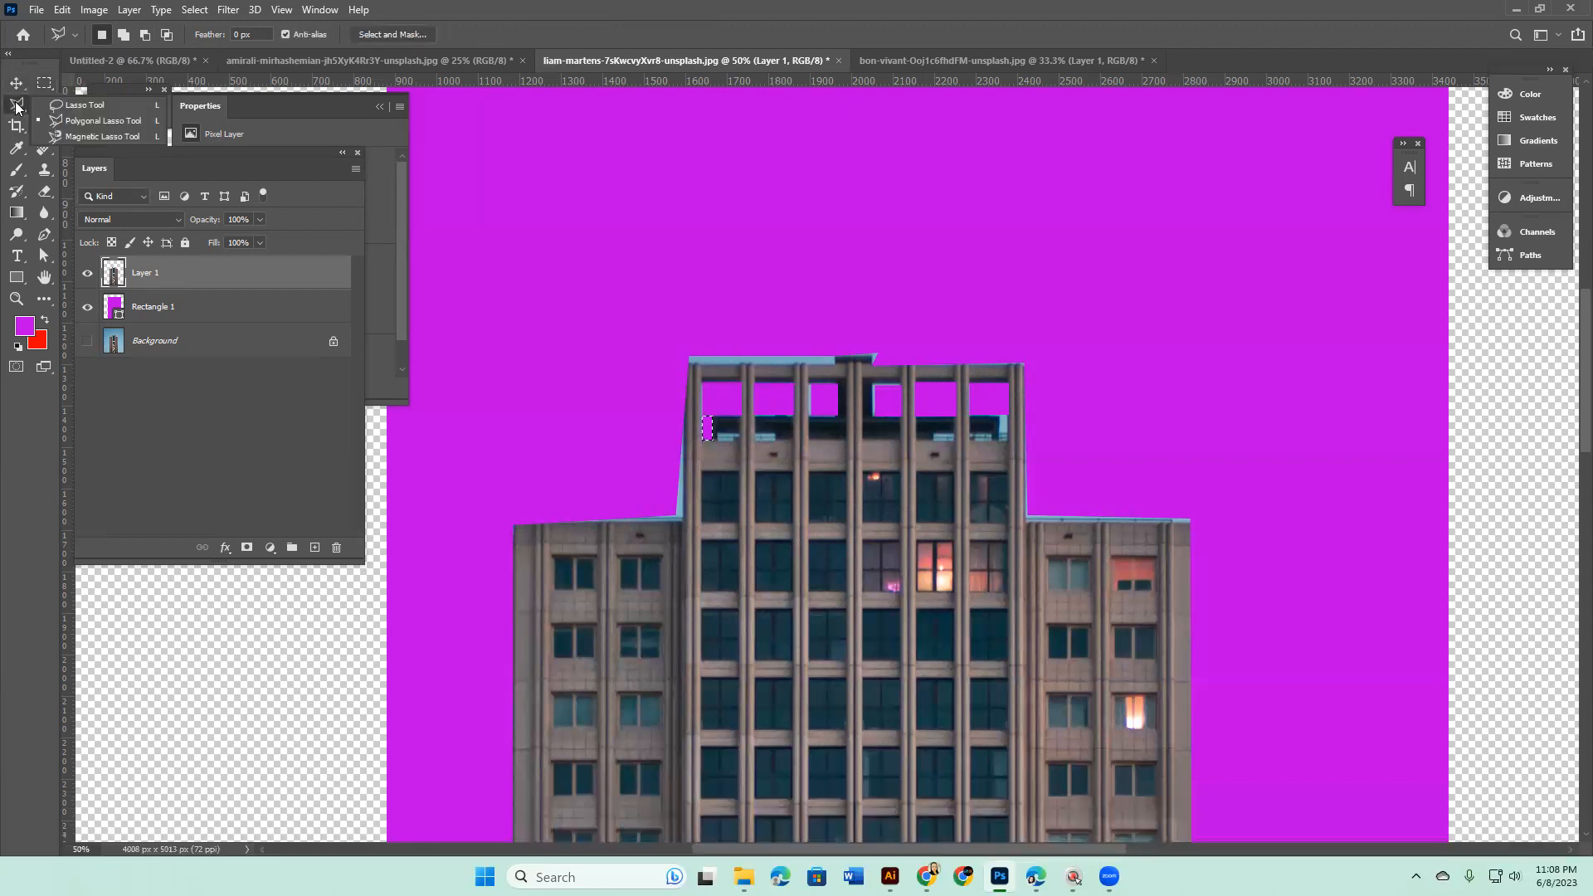
pyautogui.moveTo(682, 434)
pyautogui.mouseDown()
pyautogui.moveTo(684, 519)
pyautogui.moveTo(625, 520)
pyautogui.mouseUp()
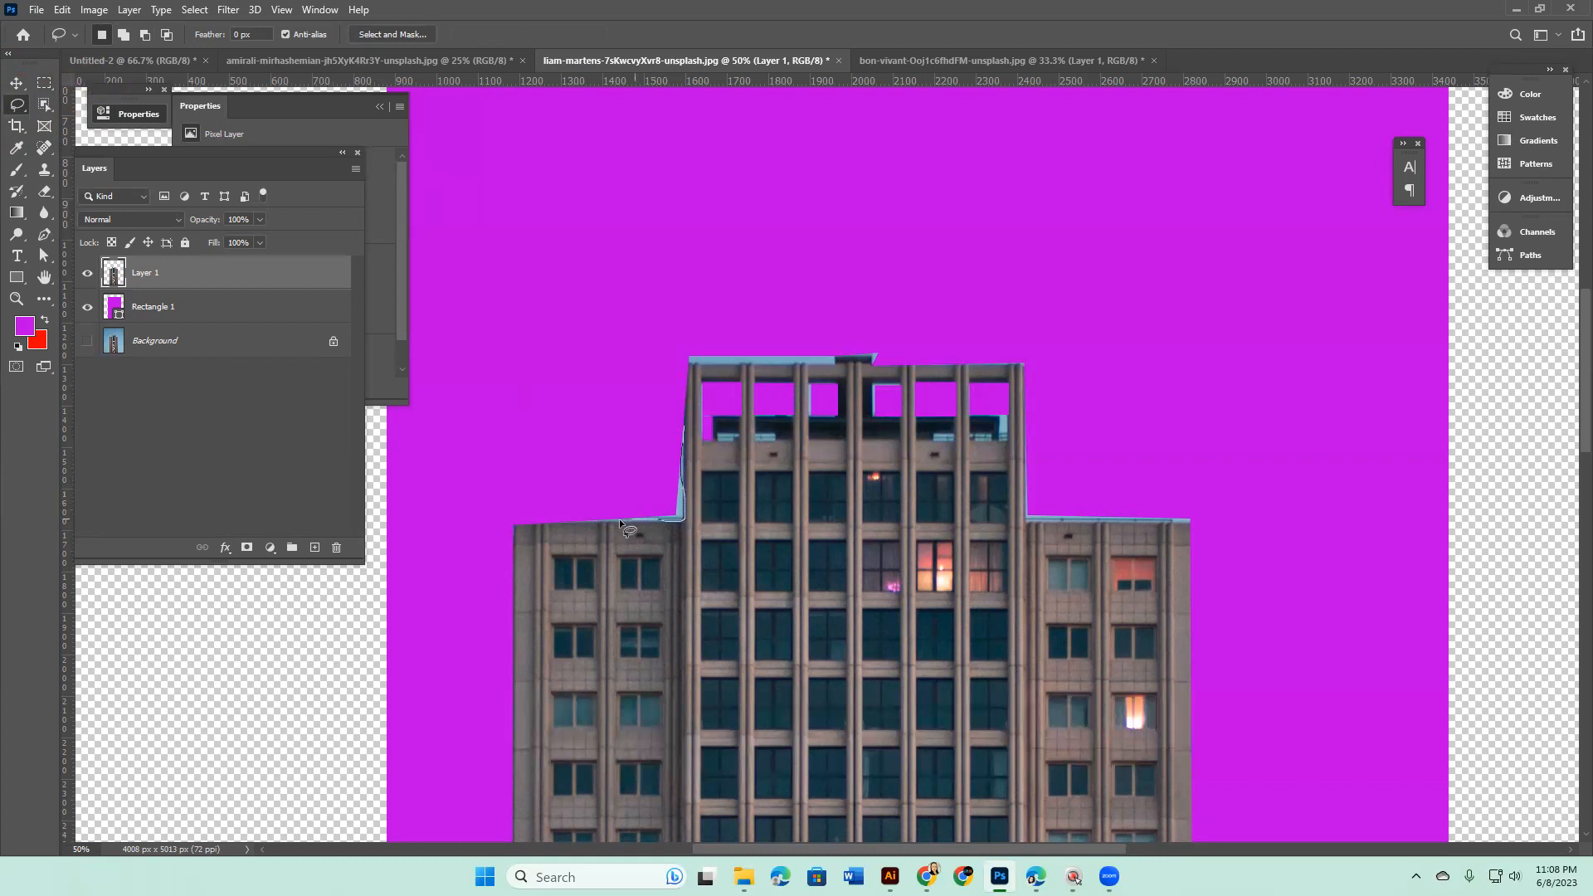
pyautogui.moveTo(666, 427); pyautogui.dragTo(685, 429)
pyautogui.press('Delete')
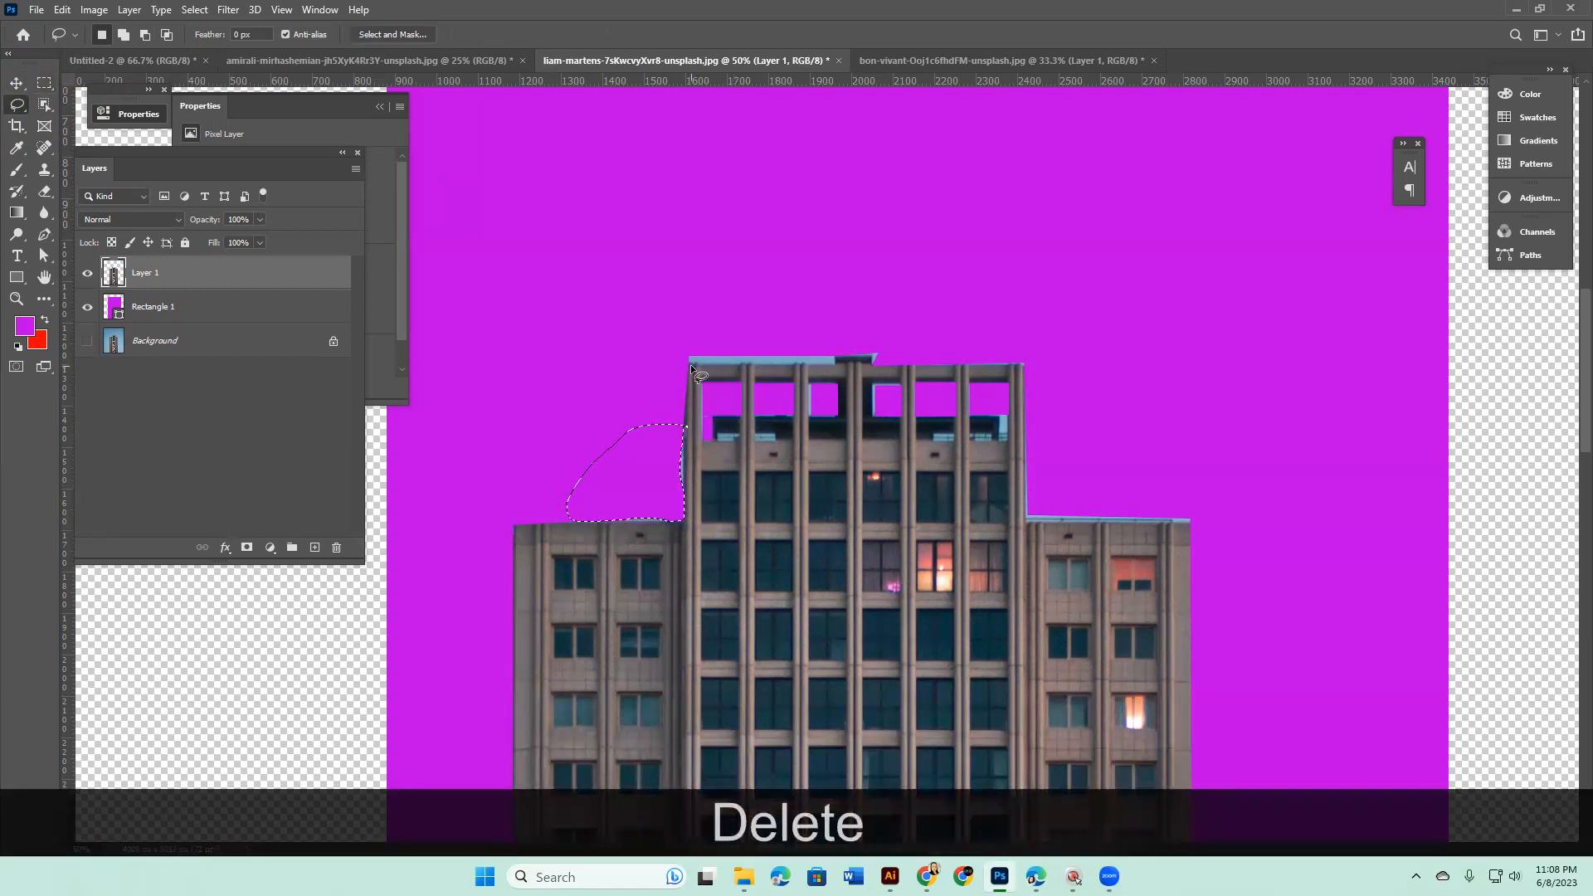
# Lasso the leftover strip along the left part of the tower's roof edge and delete it
pyautogui.click(715, 368)
pyautogui.moveTo(741, 368); pyautogui.dragTo(772, 368)
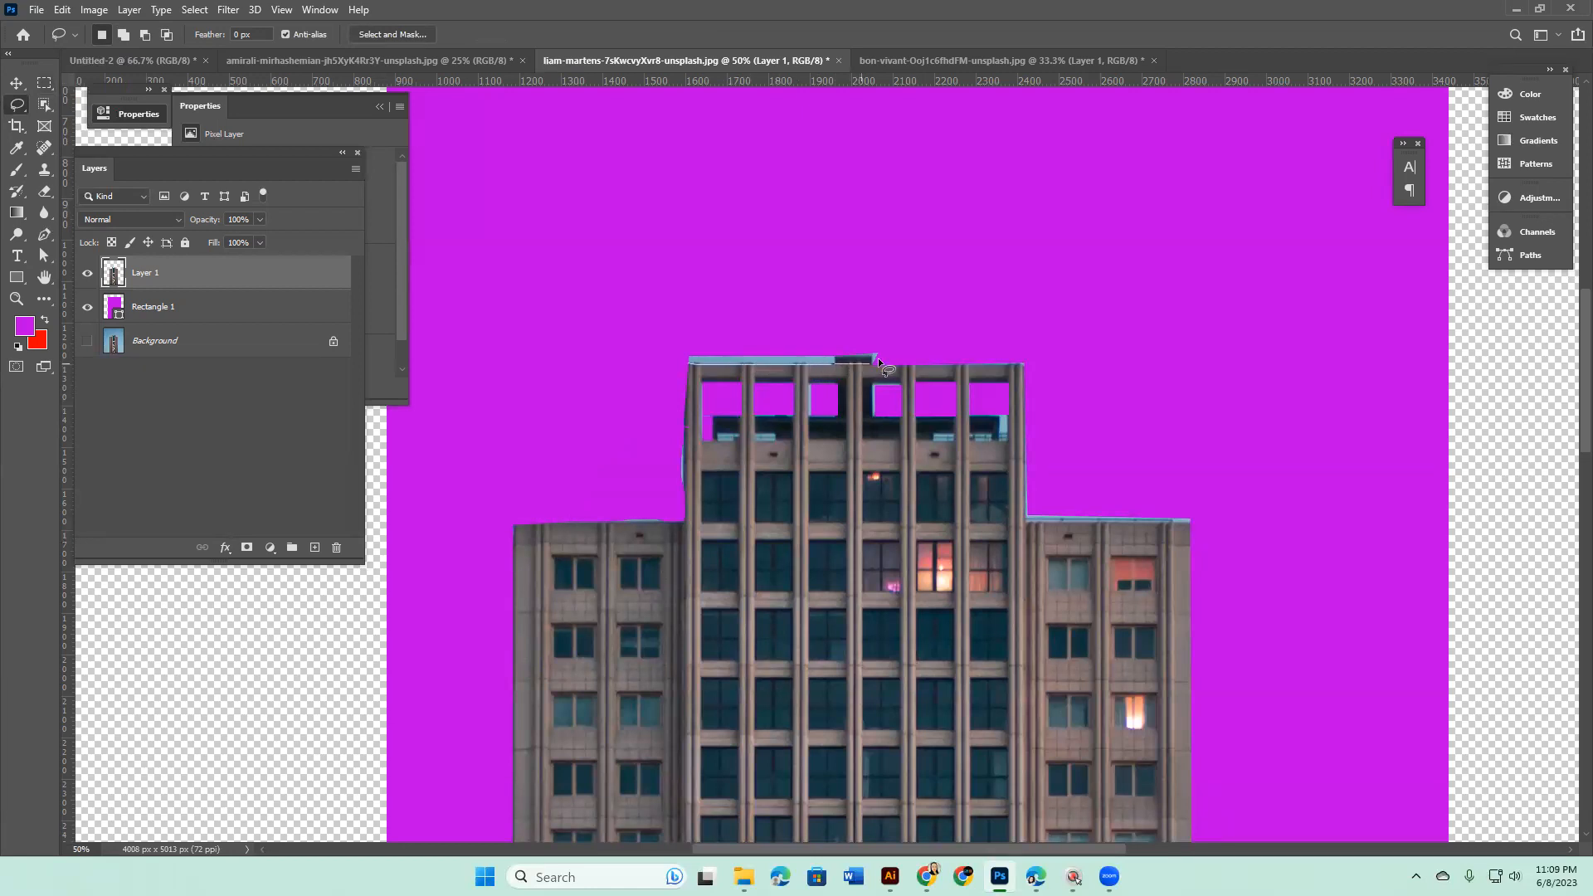
pyautogui.moveTo(682, 362); pyautogui.dragTo(689, 365)
pyautogui.press('Delete')
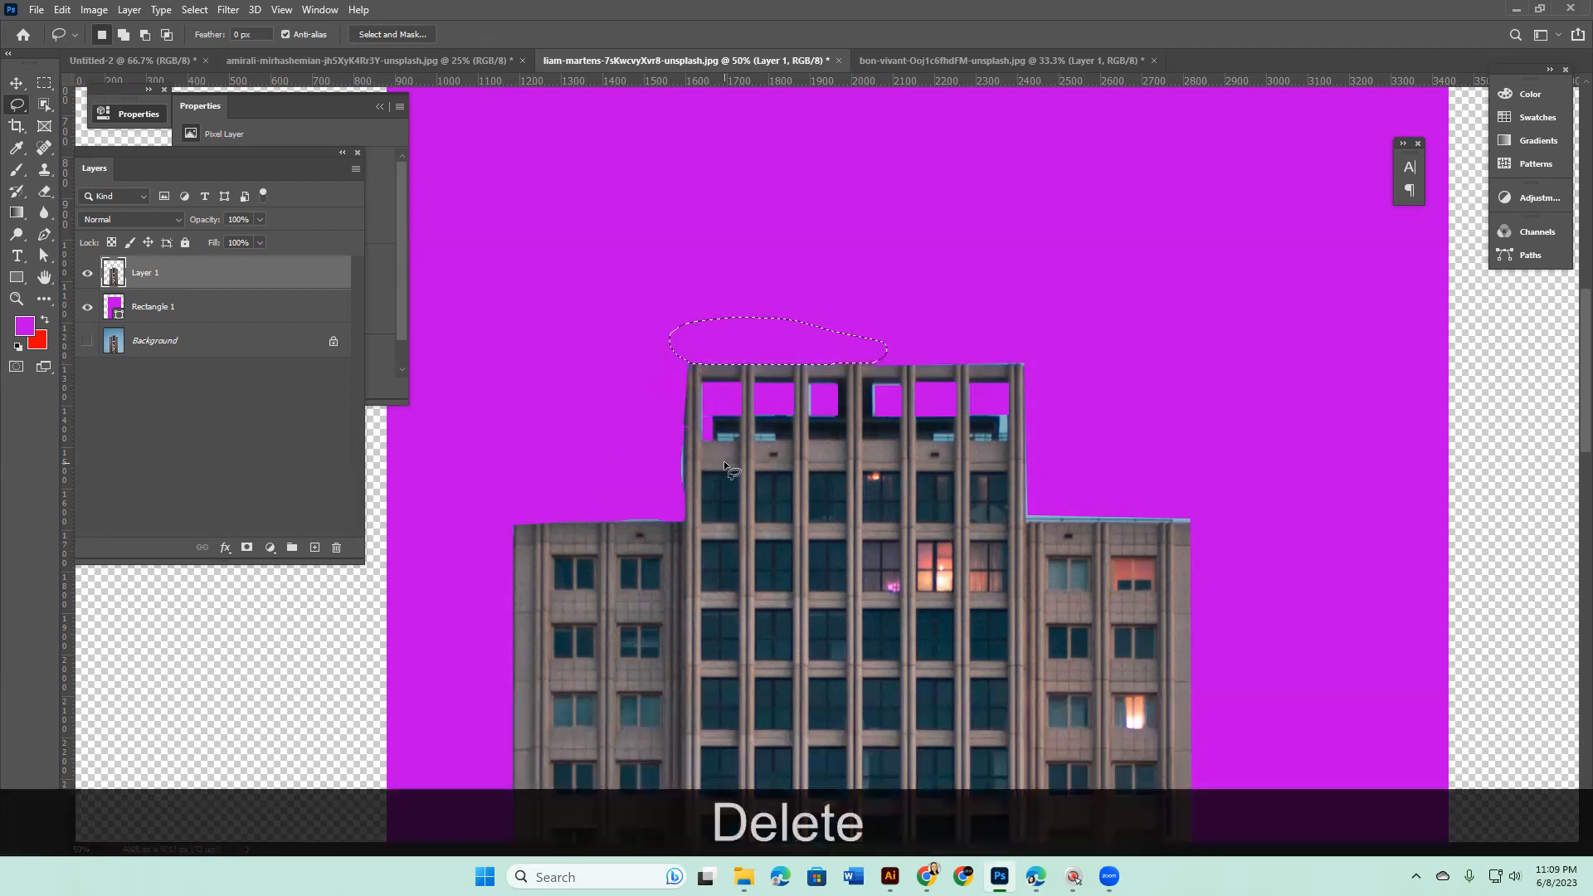
# Clear the lasso selection and select the magenta rectangle behind the skyscraper
pyautogui.rightClick(17, 104)
pyautogui.click(91, 105)
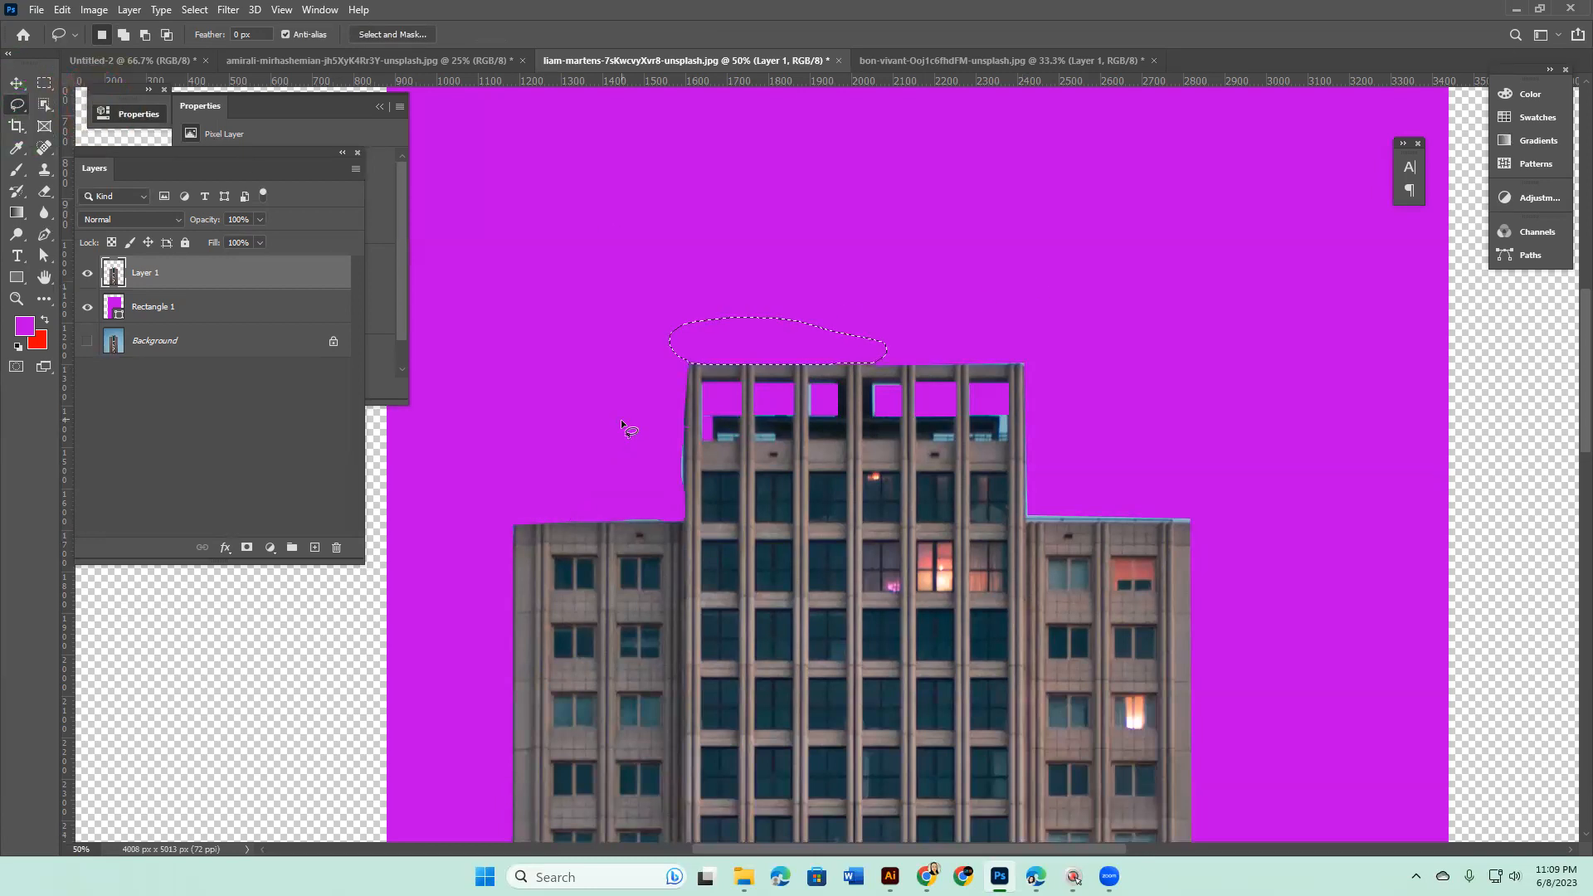
pyautogui.scroll(-1, 674, 473)
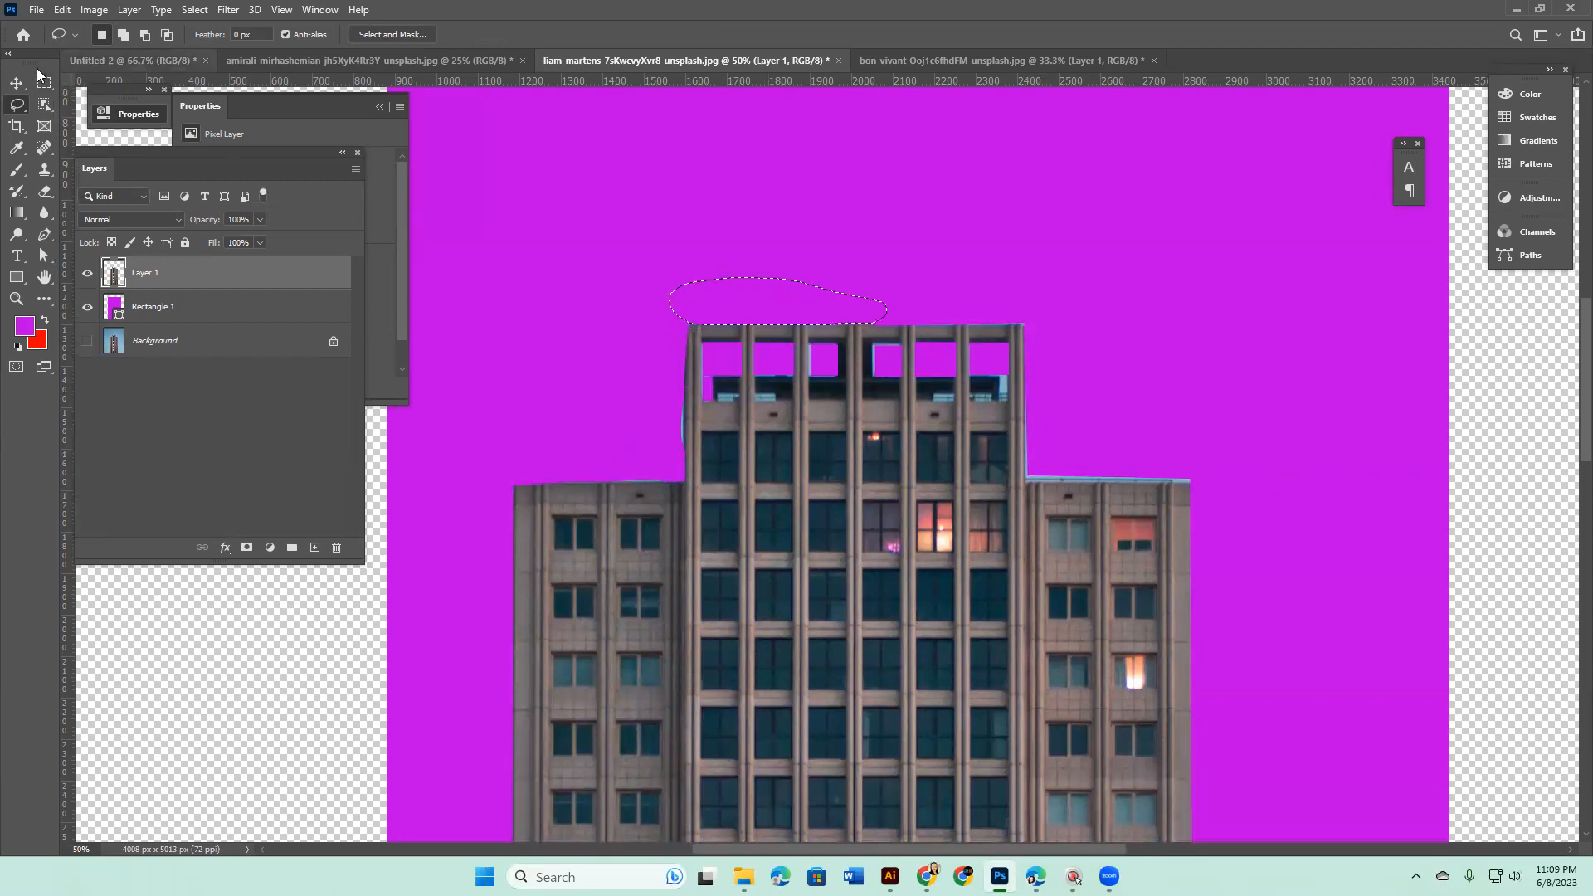
pyautogui.press('v')
pyautogui.hotkey('ctrl', 'd')
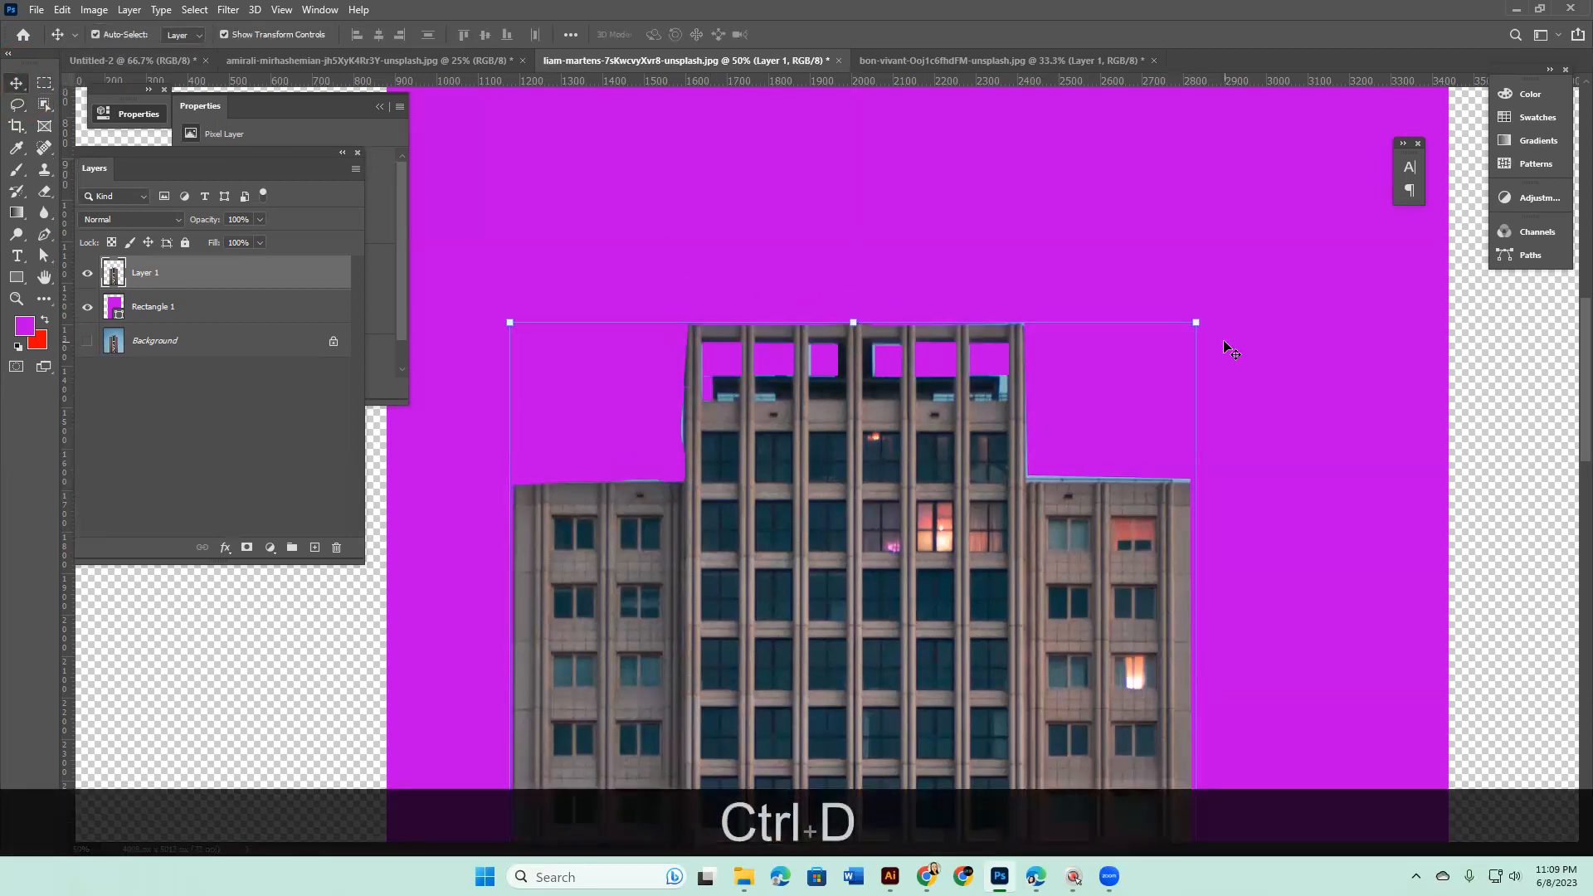
pyautogui.click(1226, 332)
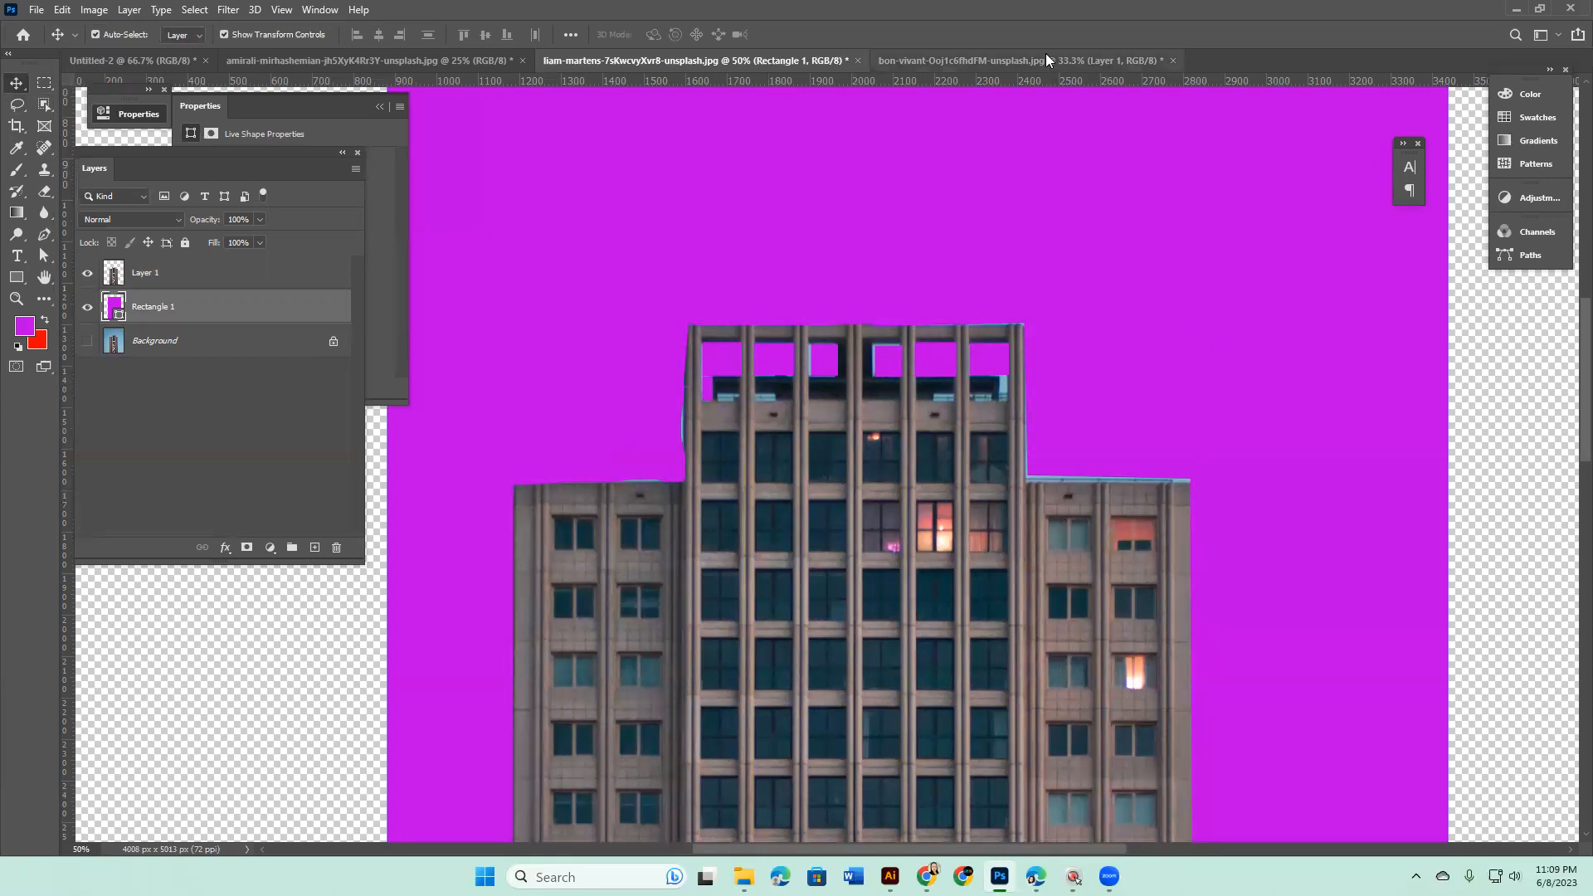
# Review the papaya cutout document alongside the skyscraper document
pyautogui.click(988, 58)
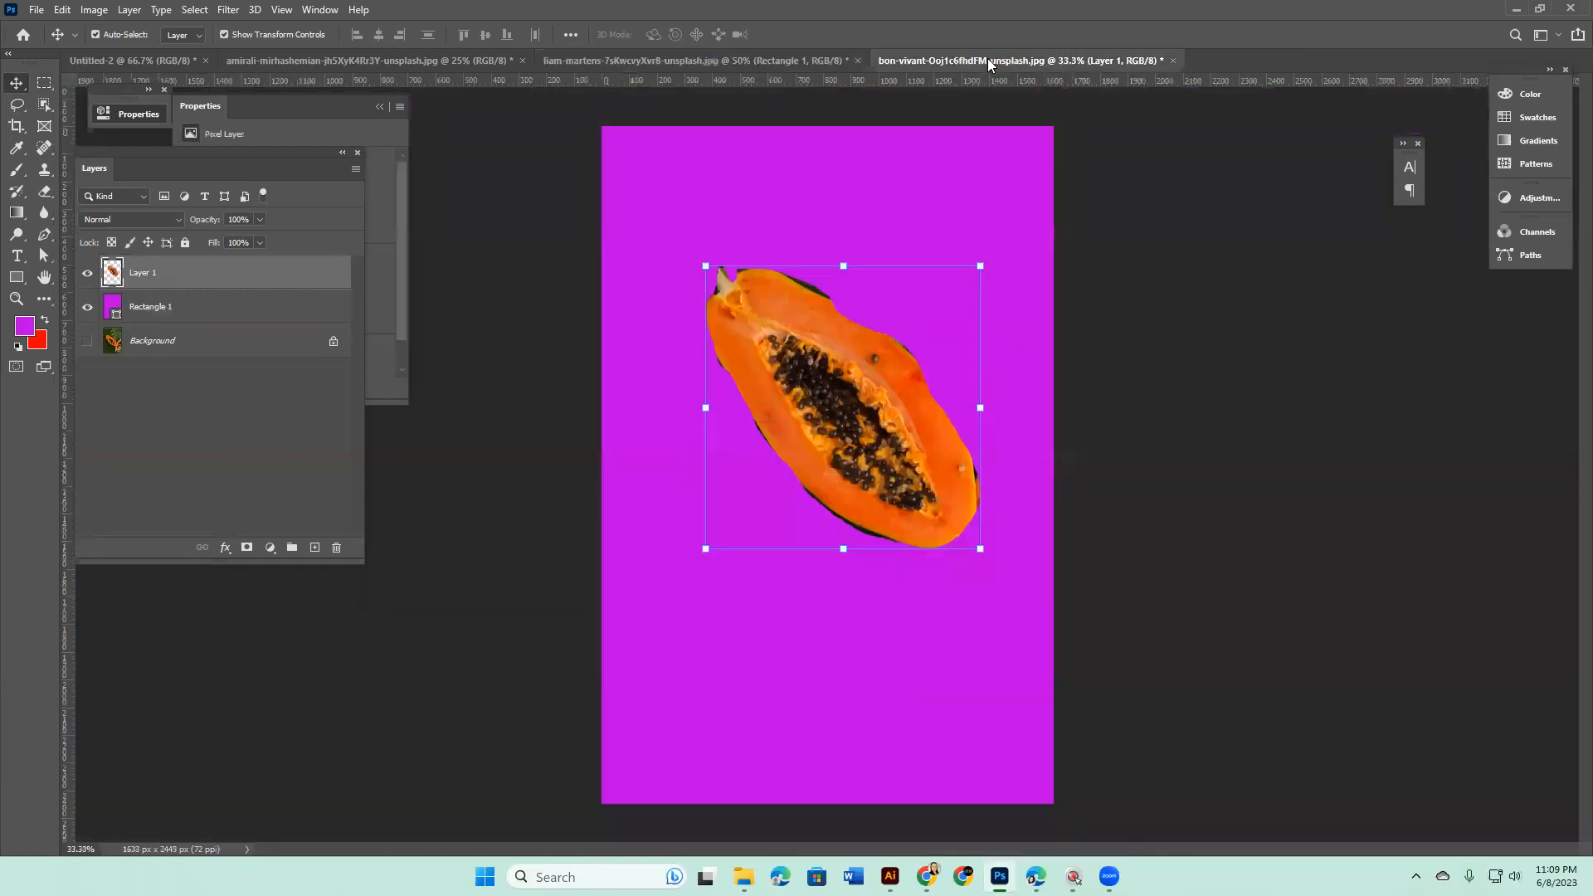
pyautogui.click(746, 59)
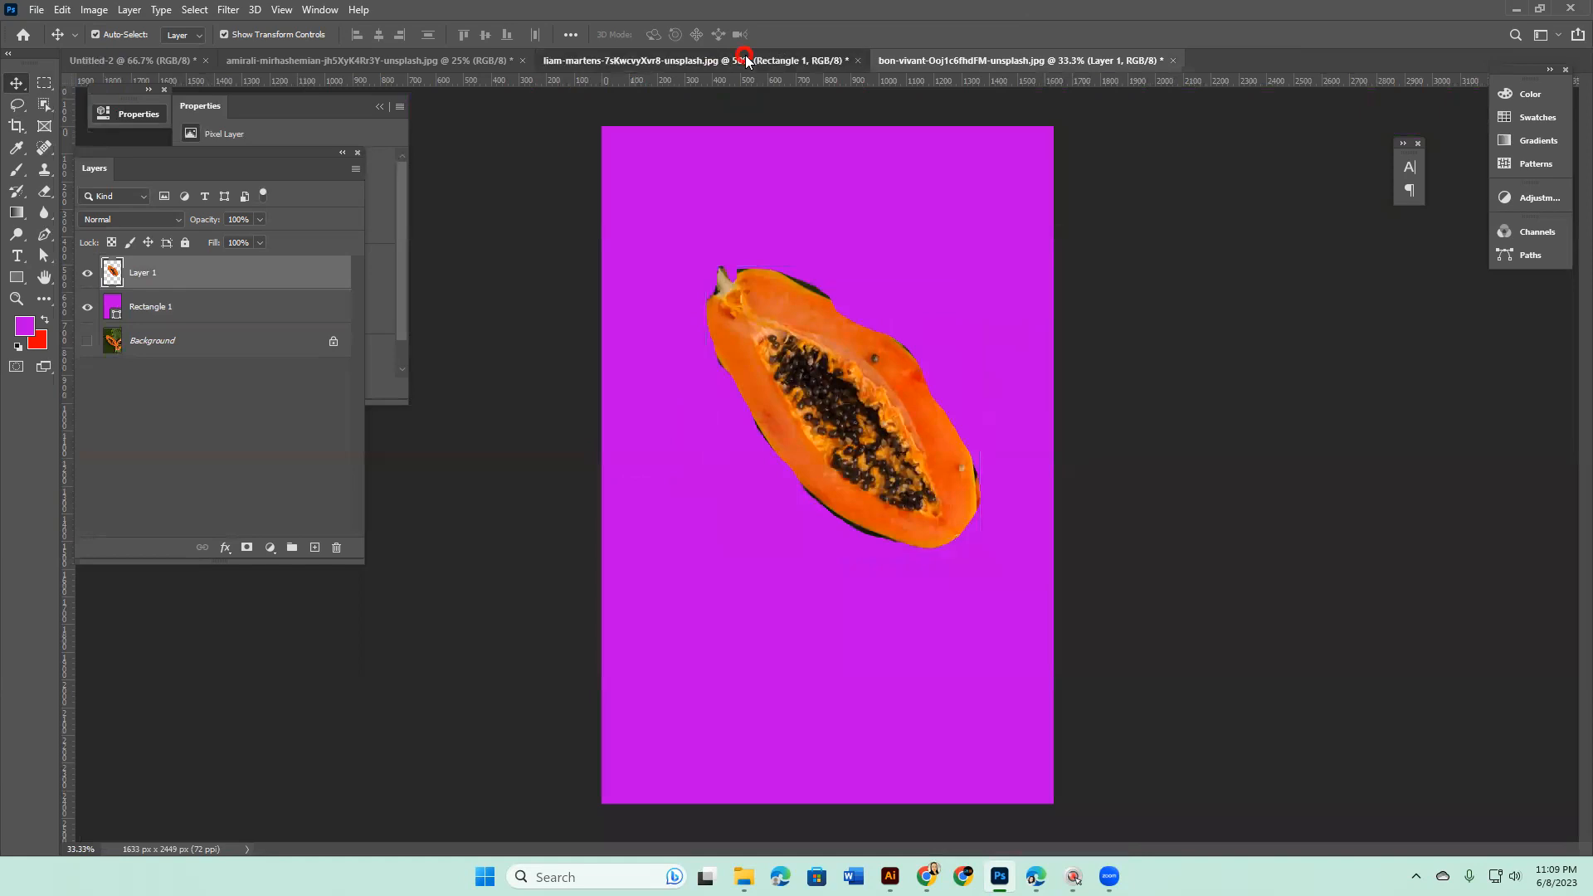
pyautogui.click(961, 65)
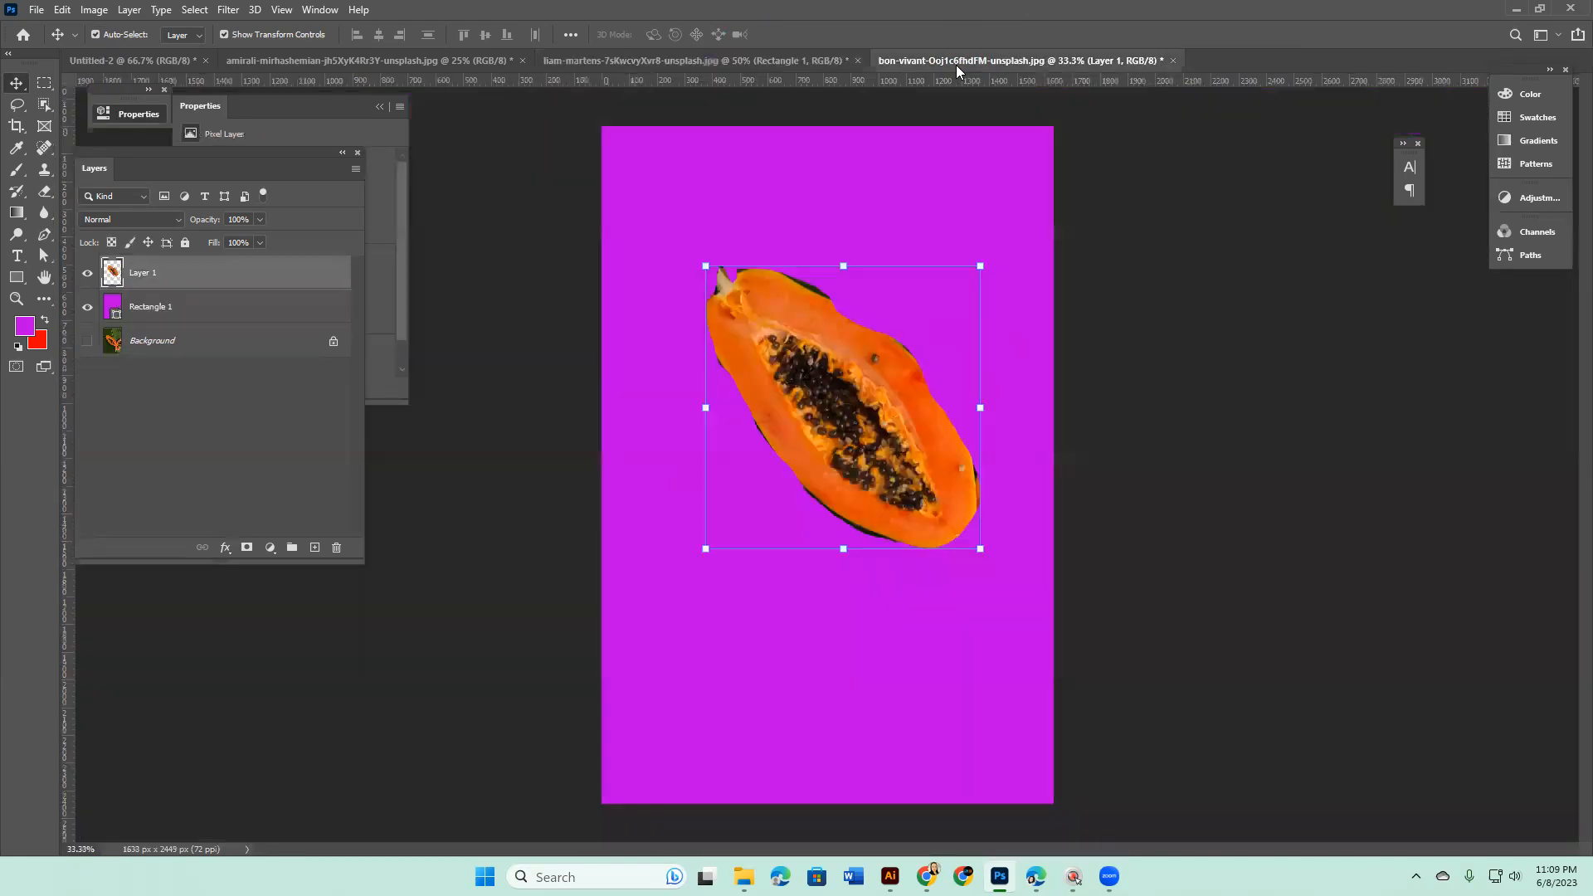
# Undo the papaya cutout, the magenta rectangle and the lasso selection back to the original photo
pyautogui.hotkey('ctrl', 'z')
pyautogui.hotkey('ctrl', 'z')
pyautogui.hotkey('ctrl', 'z')
pyautogui.hotkey('ctrl', 'z')
pyautogui.hotkey('ctrl', 'z')
pyautogui.hotkey('ctrl', 'z')
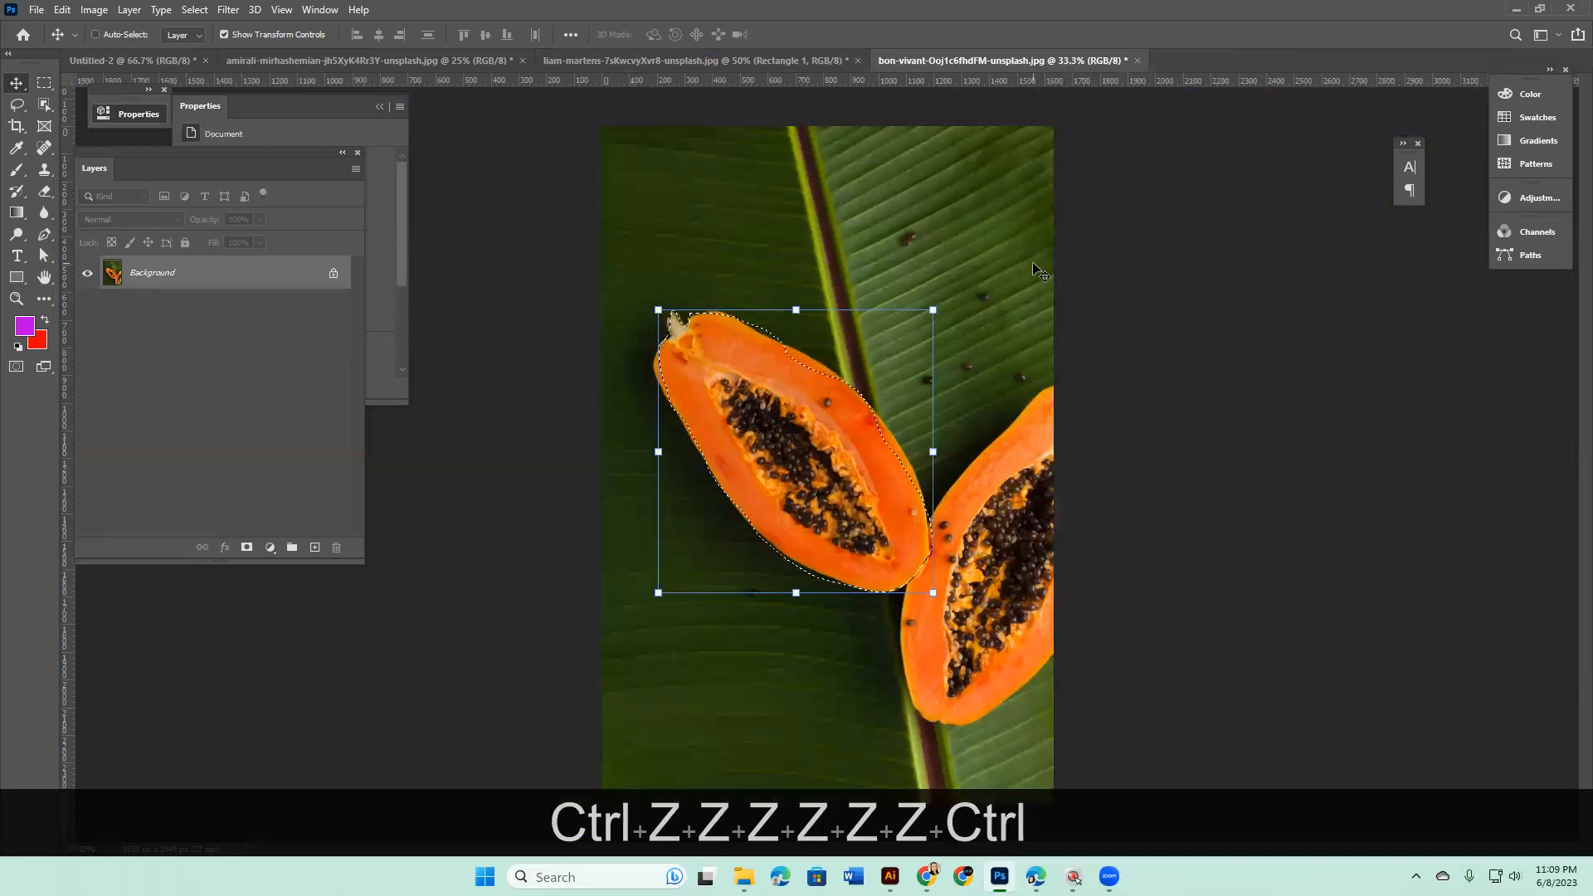
pyautogui.hotkey('ctrl', 'z')
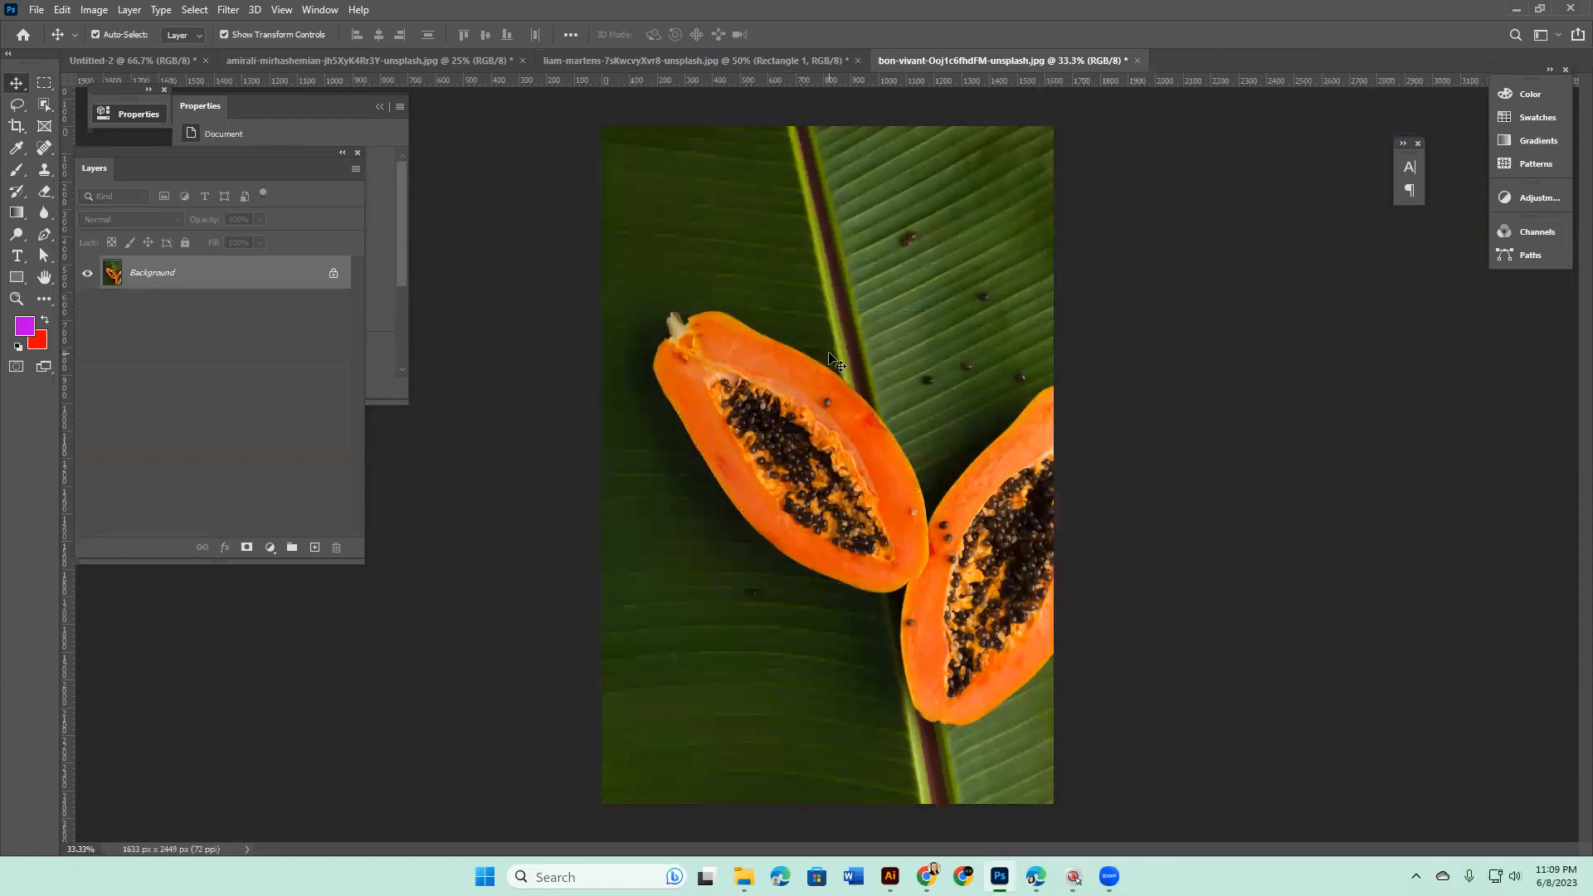
# Inspect the papaya photo enlarged to 200% and reduced to 6.25%, ending with the whole image fitted to the window
pyautogui.hotkey('ctrl', '=')
pyautogui.hotkey('ctrl', '=')
pyautogui.hotkey('ctrl', '=')
pyautogui.hotkey('ctrl', '=')
pyautogui.hotkey('ctrl', '=')
pyautogui.hotkey('ctrl', '=')
pyautogui.hotkey('ctrl', '=')
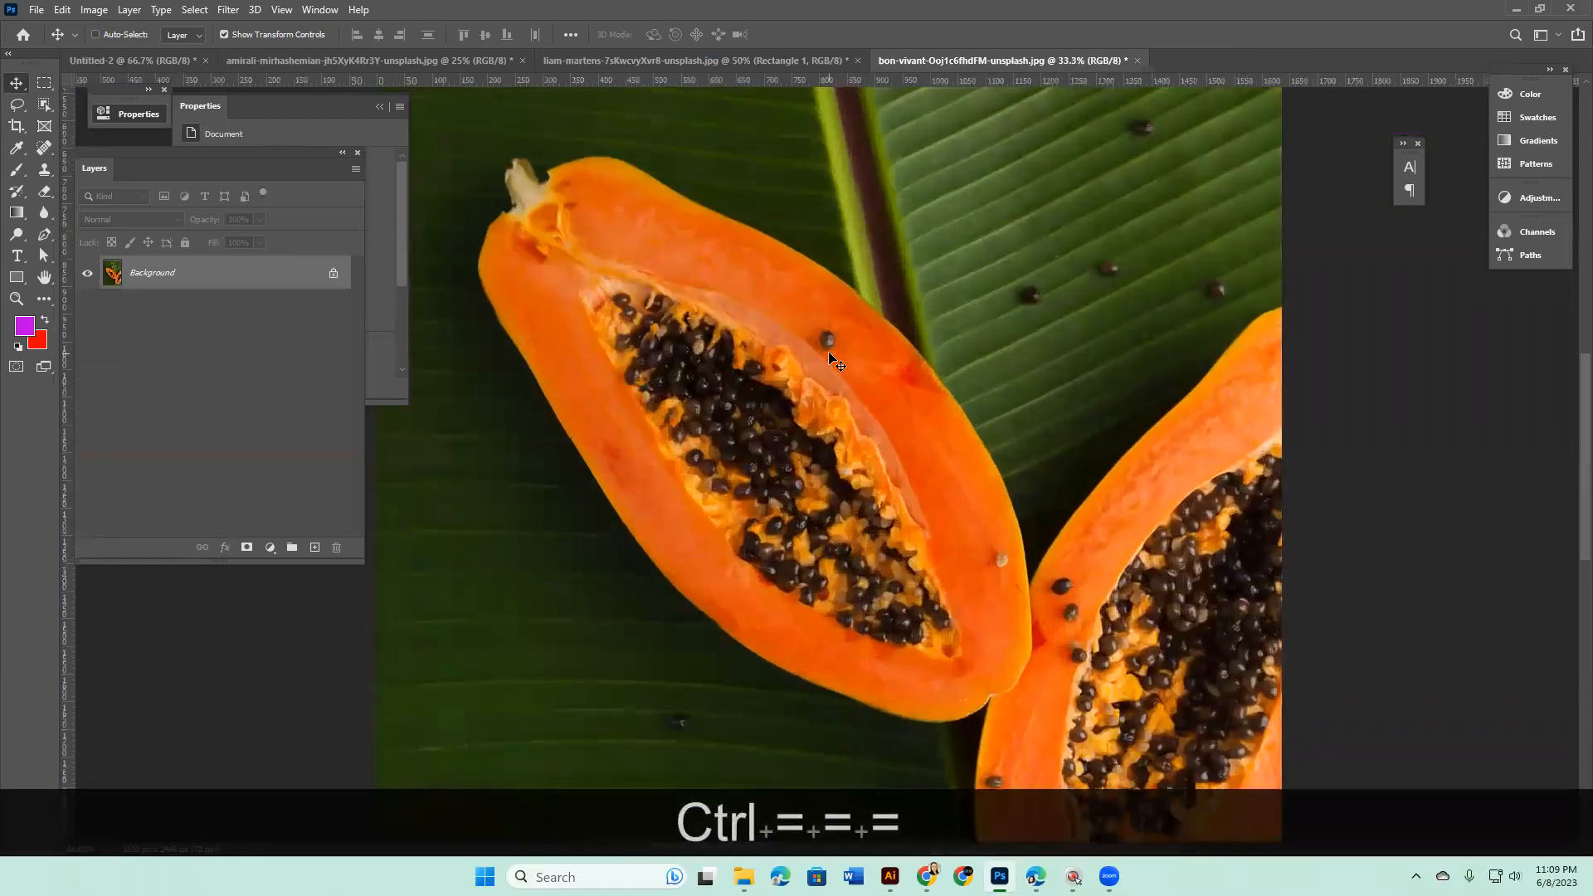
pyautogui.hotkey('ctrl', '-')
pyautogui.hotkey('ctrl', '-')
pyautogui.hotkey('ctrl', '-')
pyautogui.hotkey('ctrl', '-')
pyautogui.hotkey('ctrl', '-')
pyautogui.hotkey('ctrl', '-')
pyautogui.hotkey('ctrl', '-')
pyautogui.hotkey('ctrl', '-')
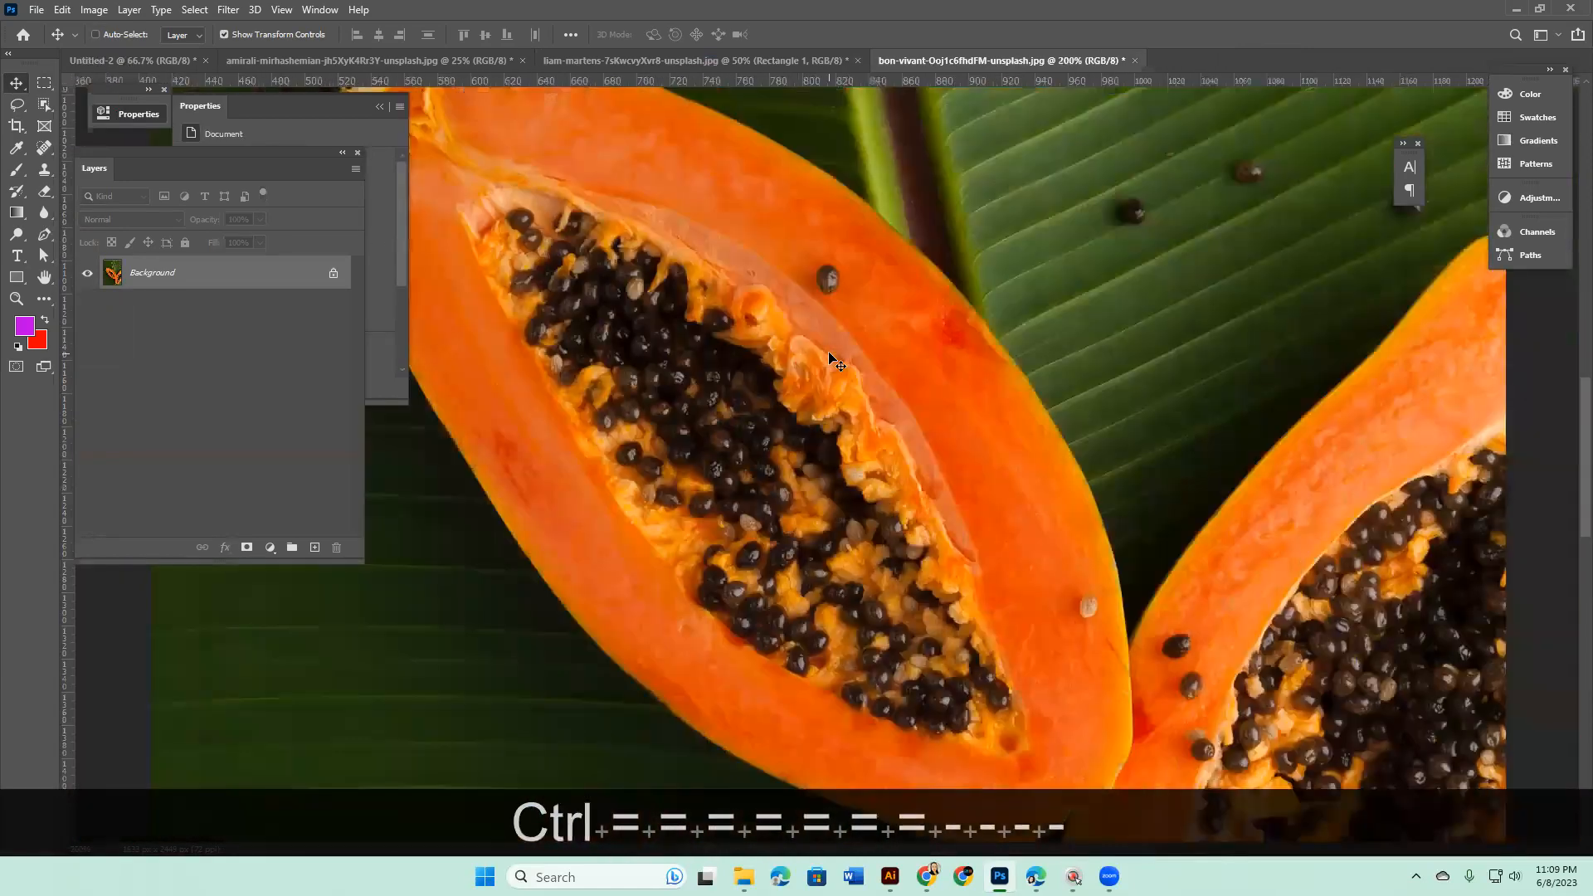
pyautogui.hotkey('ctrl', '-')
pyautogui.hotkey('ctrl', '-')
pyautogui.hotkey('ctrl', '-')
pyautogui.hotkey('ctrl', '-')
pyautogui.hotkey('ctrl', '-')
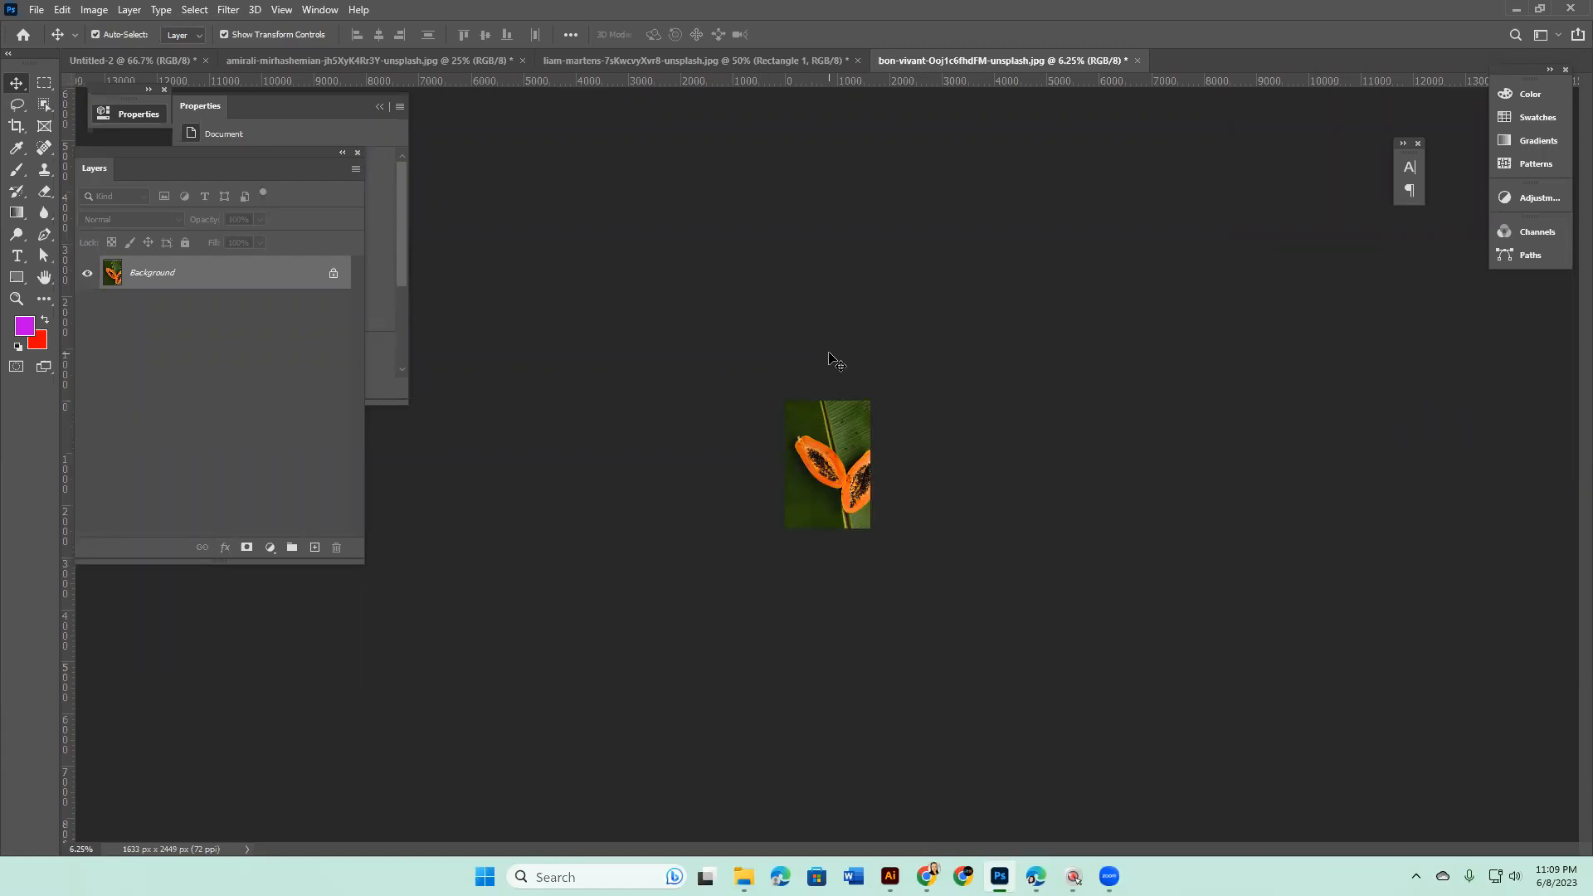
pyautogui.hotkey('ctrl', '0')
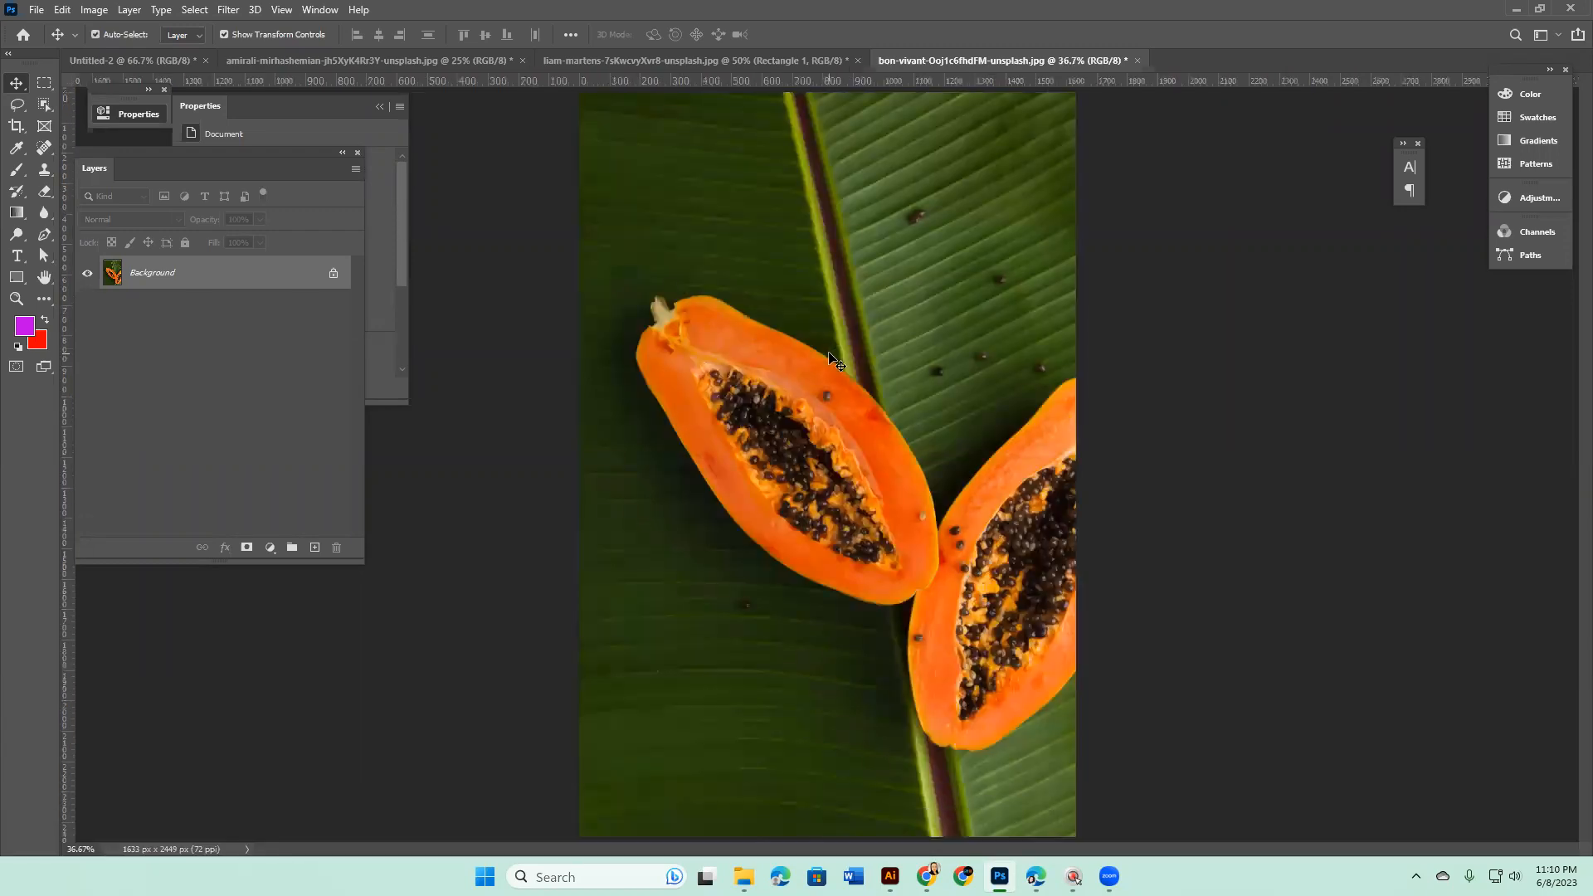
# Compare the papaya photo at reduced size, at 100% and fitted to the window
pyautogui.hotkey('ctrl', '=')
pyautogui.hotkey('ctrl', '=')
pyautogui.hotkey('ctrl', '=')
pyautogui.hotkey('ctrl', '=')
pyautogui.hotkey('ctrl', '-')
pyautogui.hotkey('ctrl', '-')
pyautogui.hotkey('ctrl', '-')
pyautogui.hotkey('ctrl', '-')
pyautogui.hotkey('ctrl', '-')
pyautogui.hotkey('ctrl', '-')
pyautogui.hotkey('ctrl', '-')
pyautogui.hotkey('ctrl', '-')
pyautogui.hotkey('ctrl', '-')
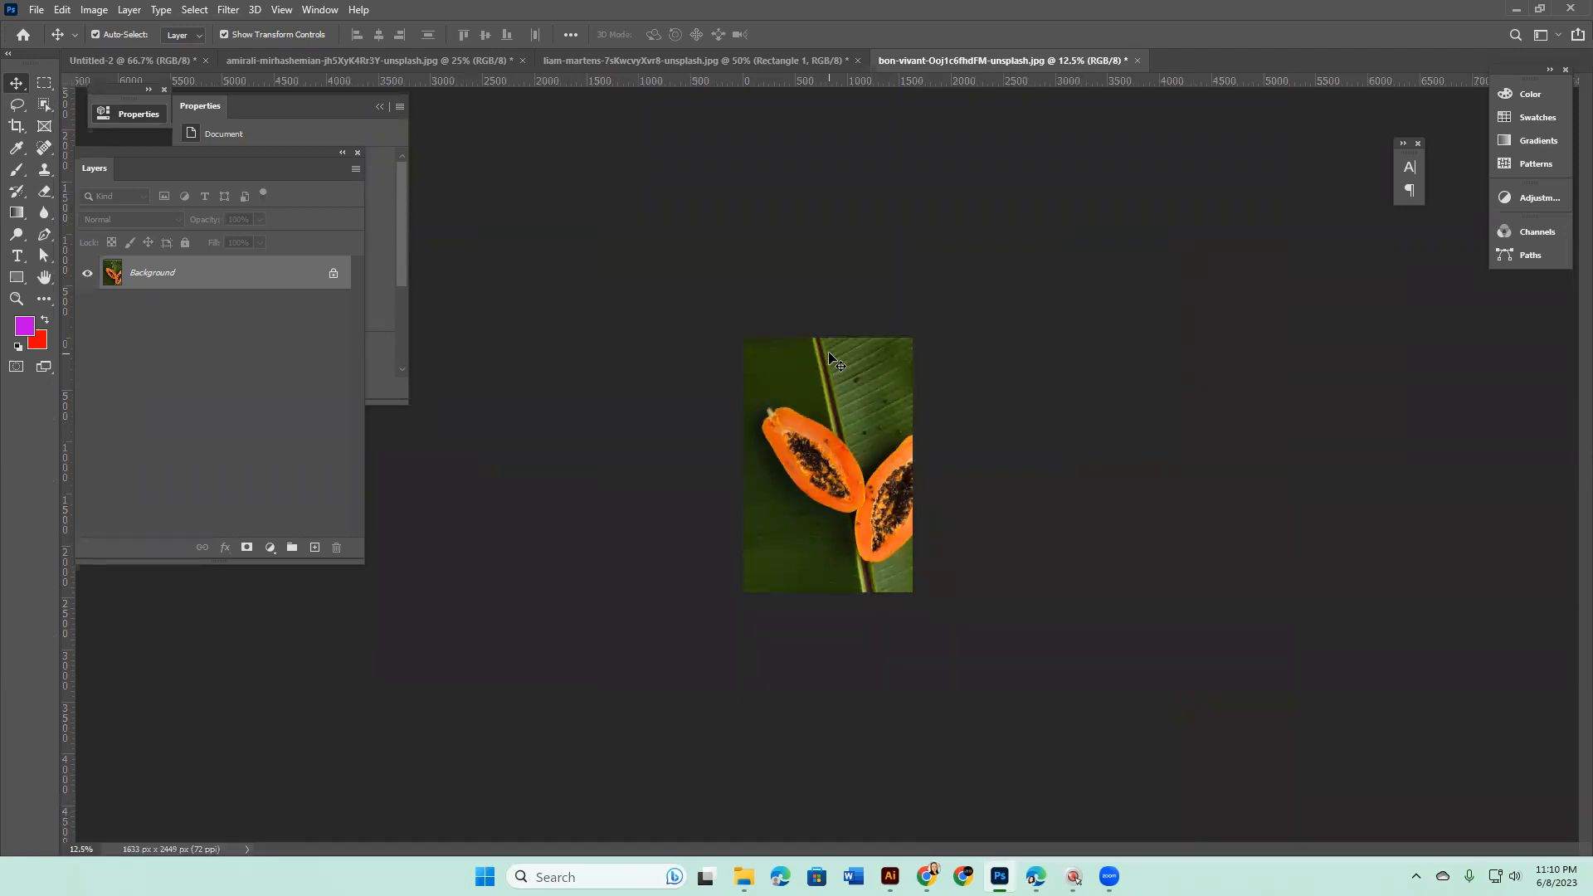
pyautogui.hotkey('ctrl', '1')
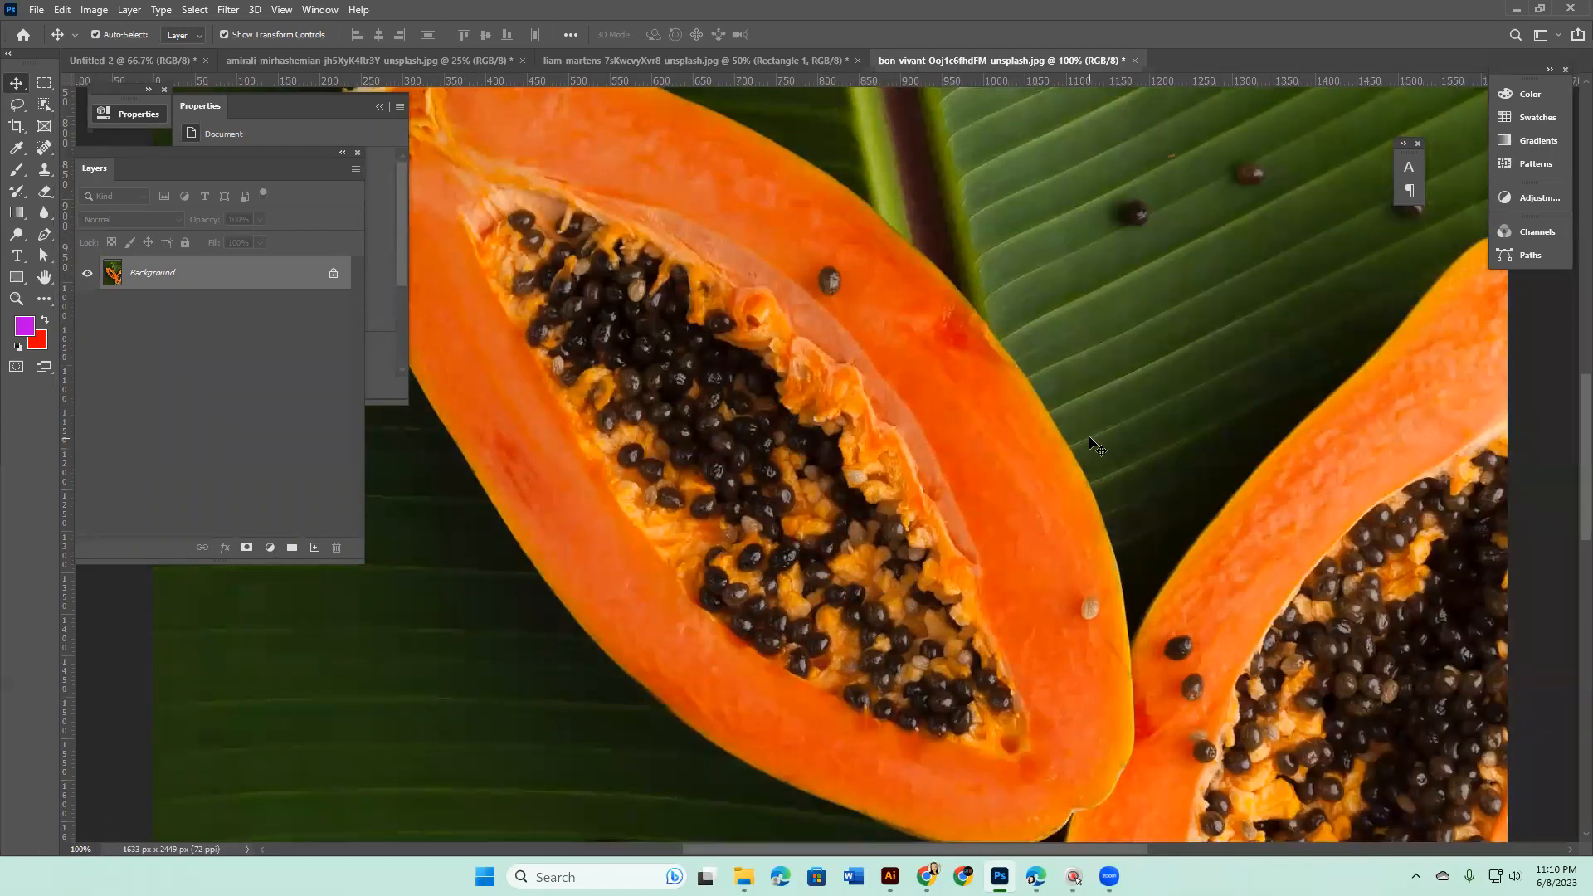
pyautogui.press('ctrl+KP_0')
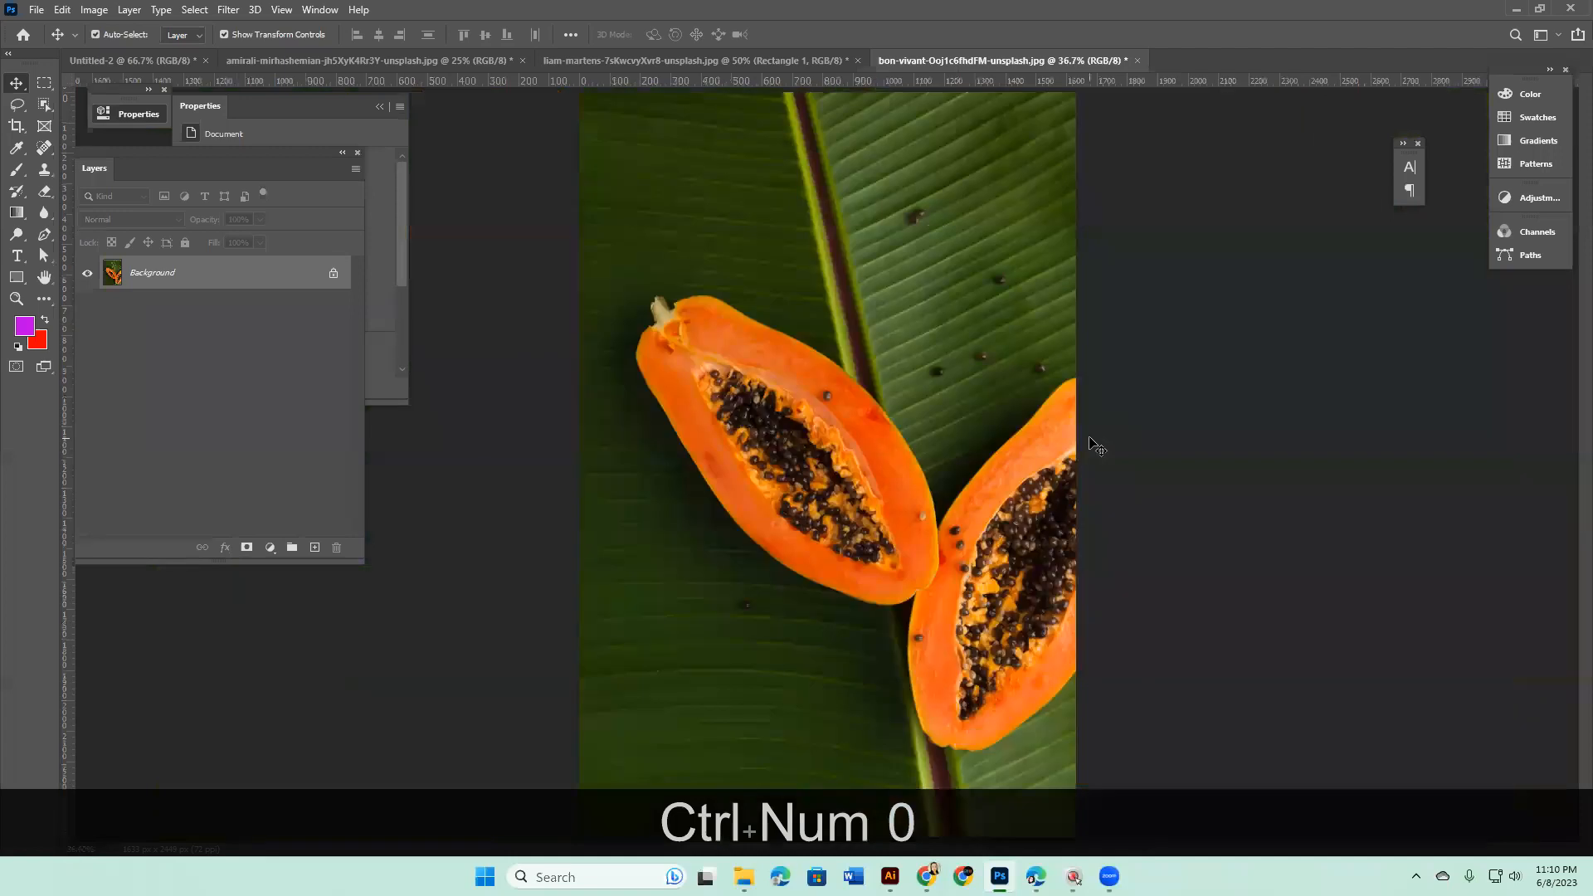
# Examine the papaya half up close and leave the photo at 50% magnification
pyautogui.hotkey('ctrl', '=')
pyautogui.hotkey('ctrl', '=')
pyautogui.hotkey('ctrl', '=')
pyautogui.hotkey('ctrl', '=')
pyautogui.hotkey('ctrl', '-')
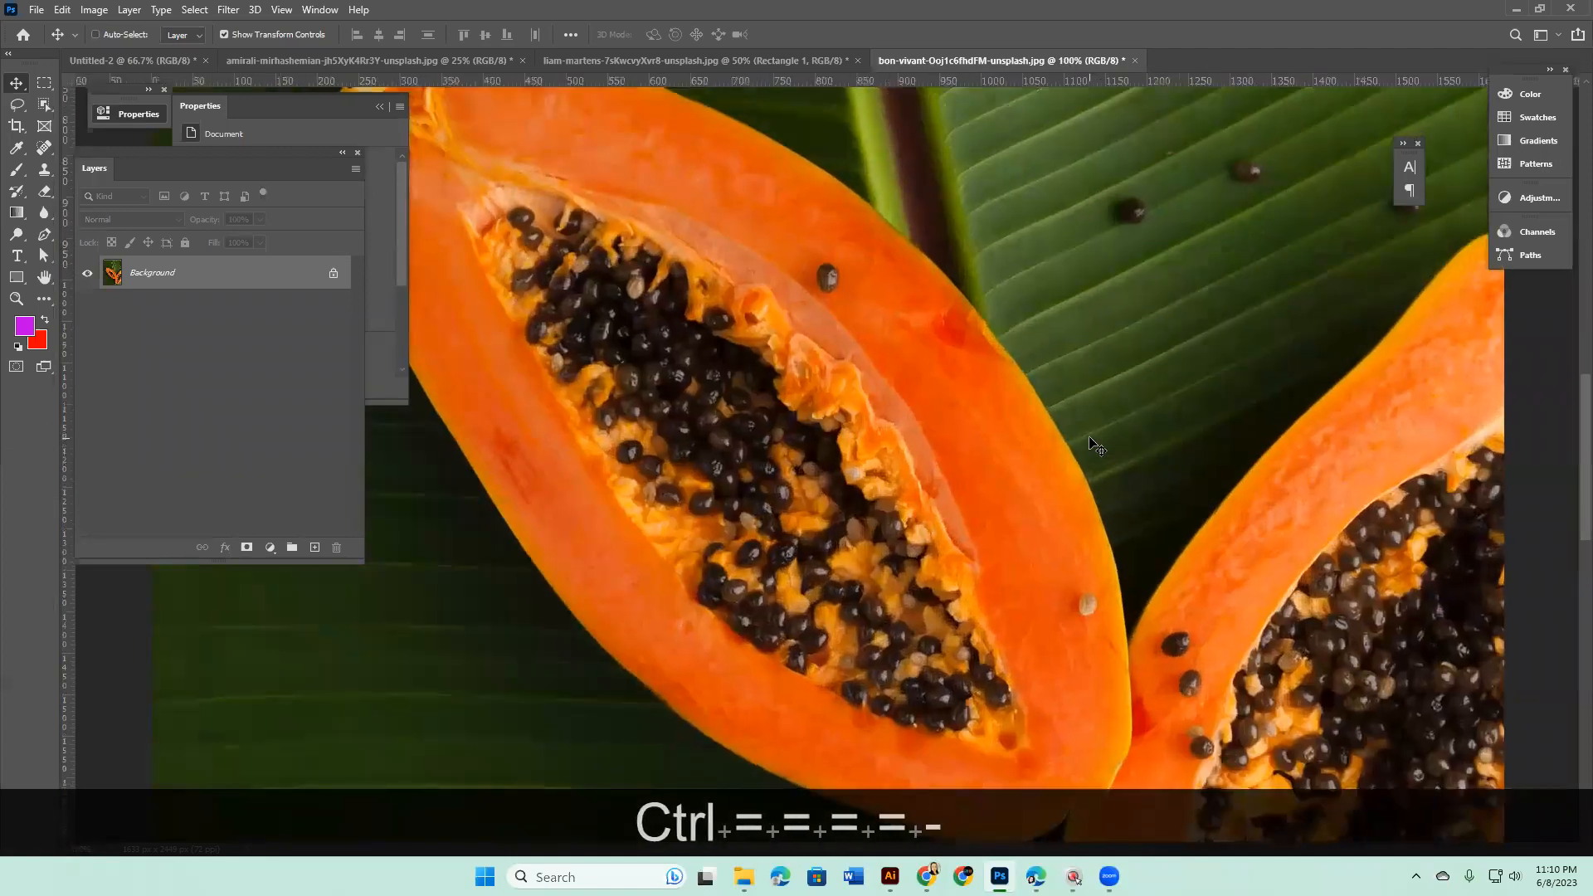
pyautogui.hotkey('ctrl', '-')
pyautogui.hotkey('ctrl', '-')
pyautogui.hotkey('ctrl', '-')
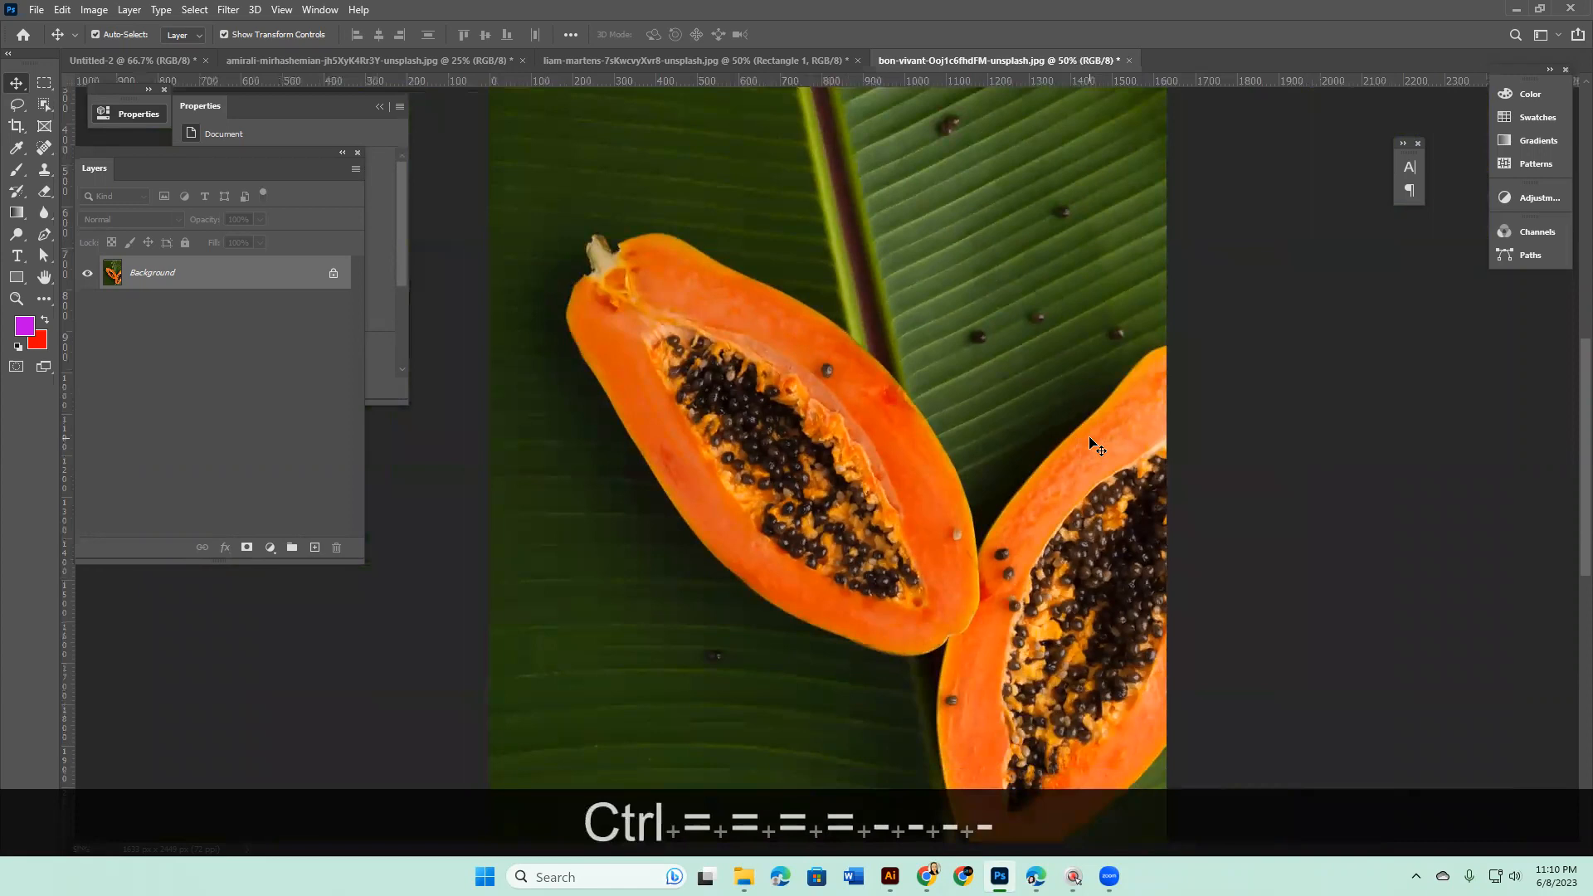
# Activate the Magnetic Lasso tool and open the mockup-graphics pomegranate photo from the file folder as a new document
pyautogui.click(18, 106)
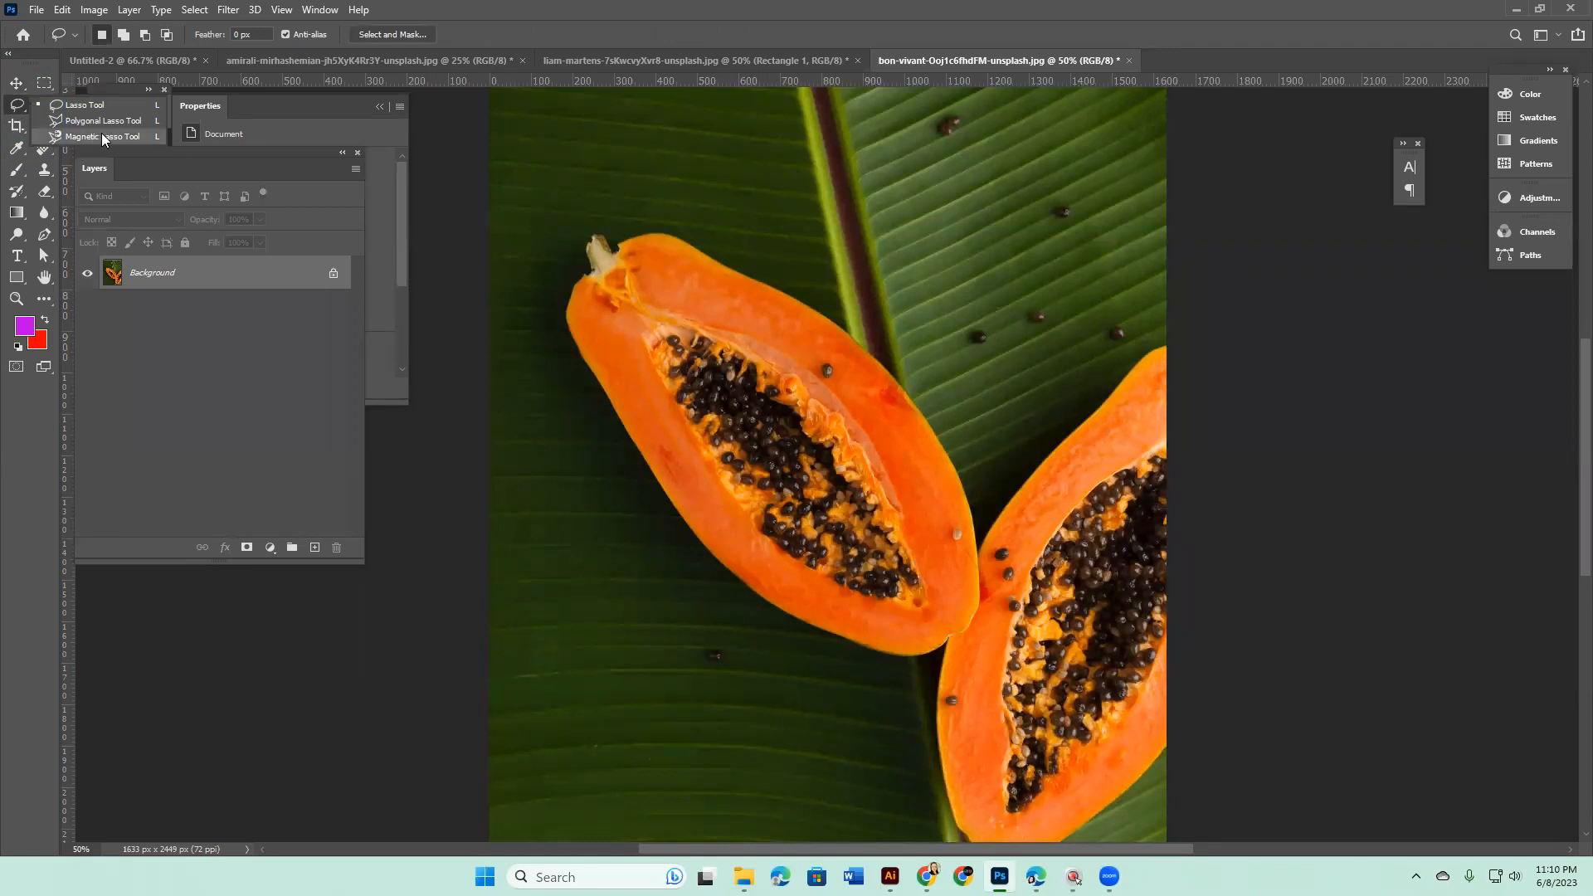
pyautogui.click(136, 136)
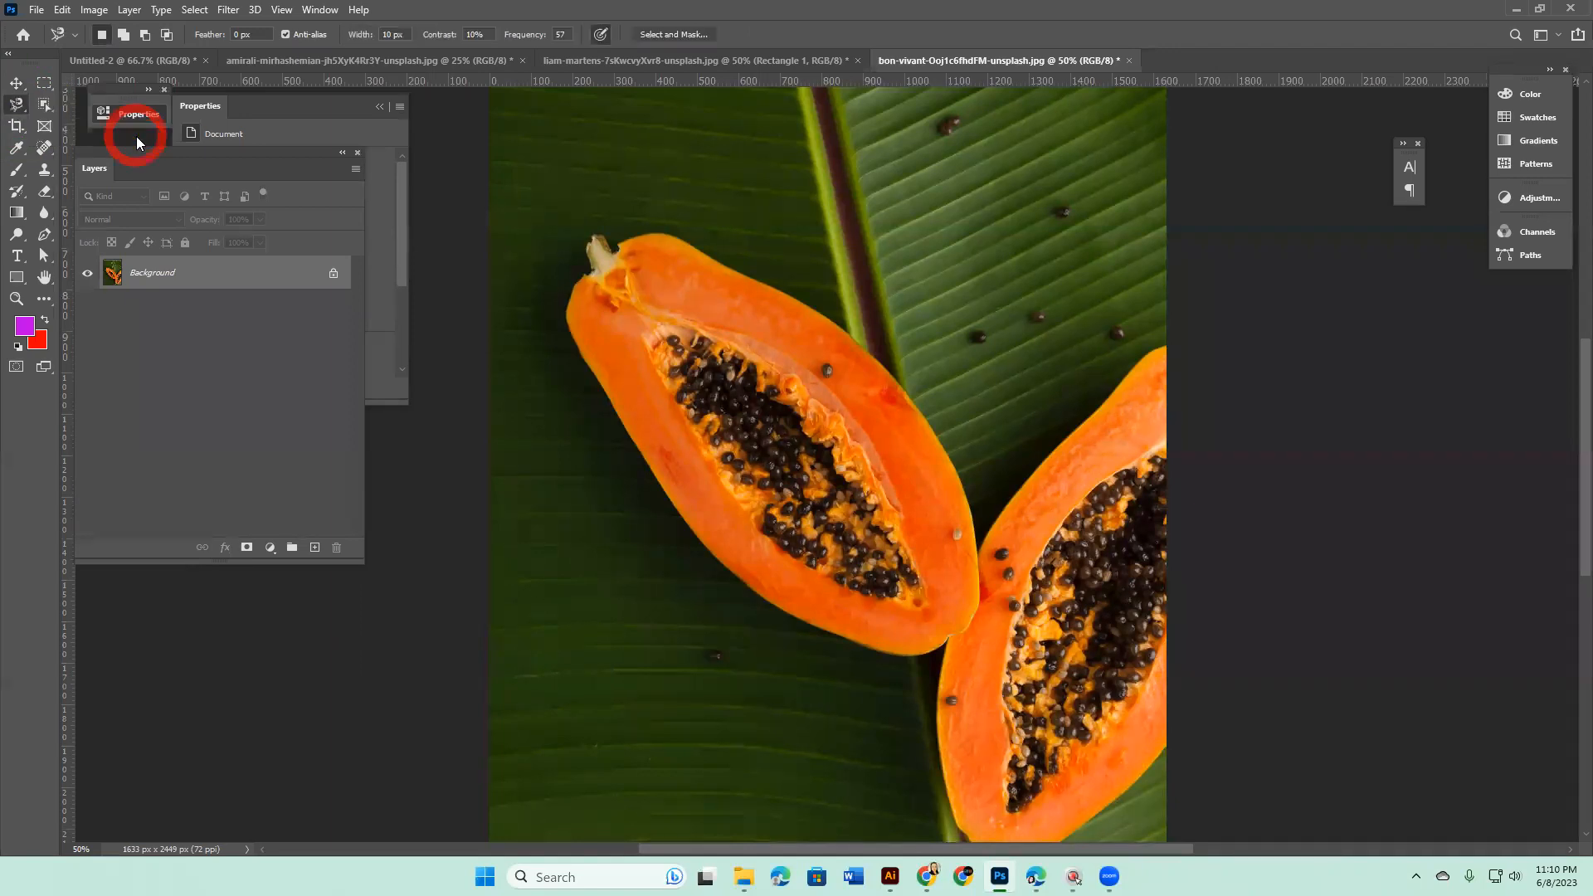
pyautogui.click(706, 66)
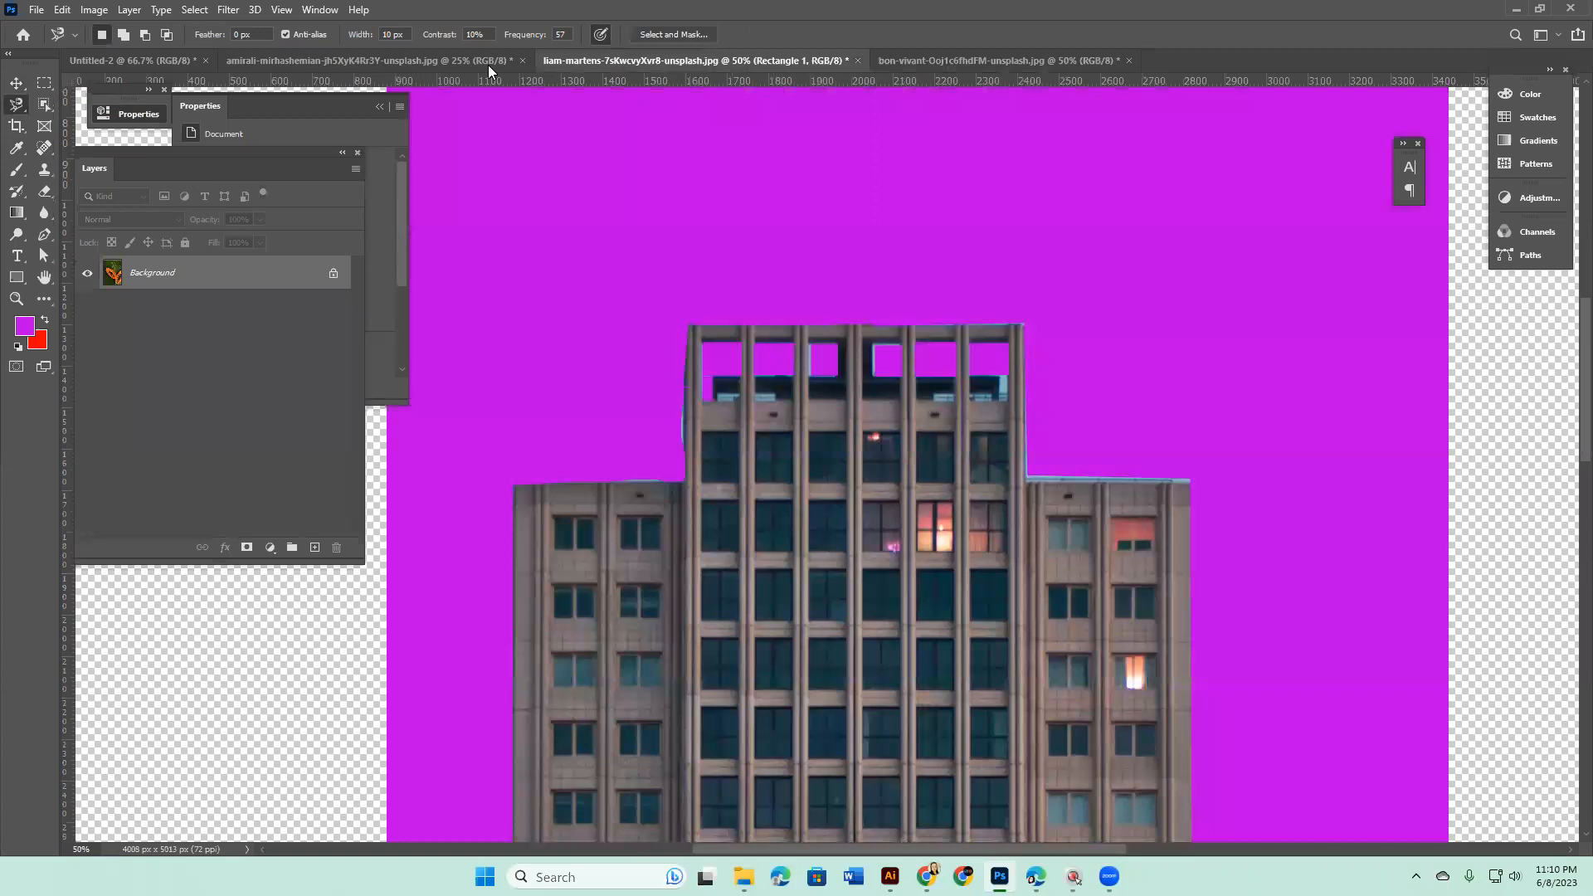
pyautogui.click(376, 65)
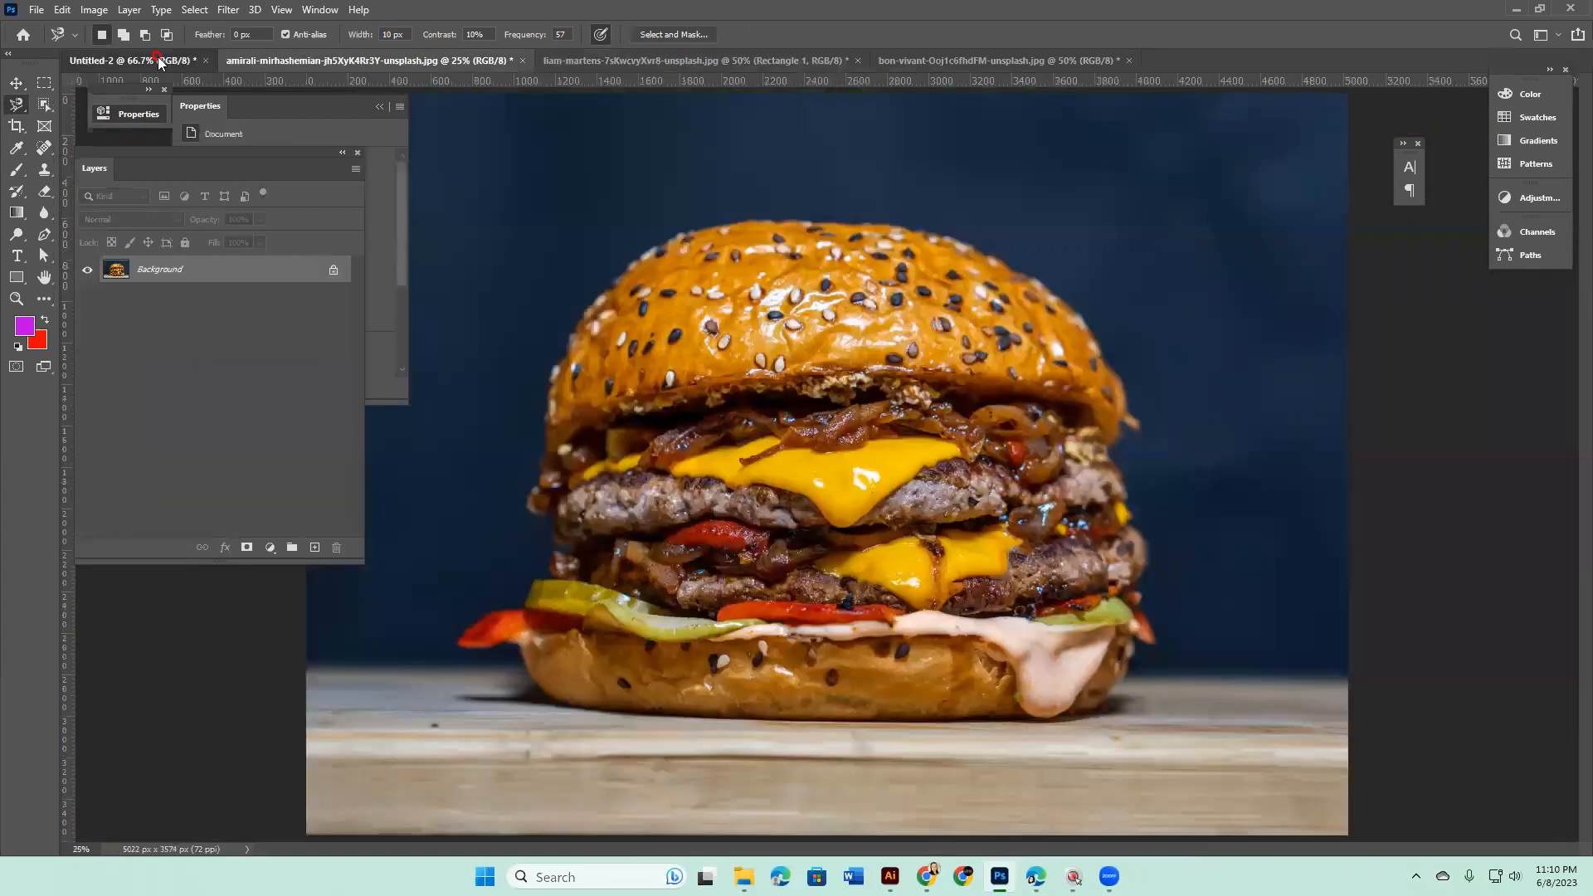
pyautogui.click(170, 62)
pyautogui.click(1516, 9)
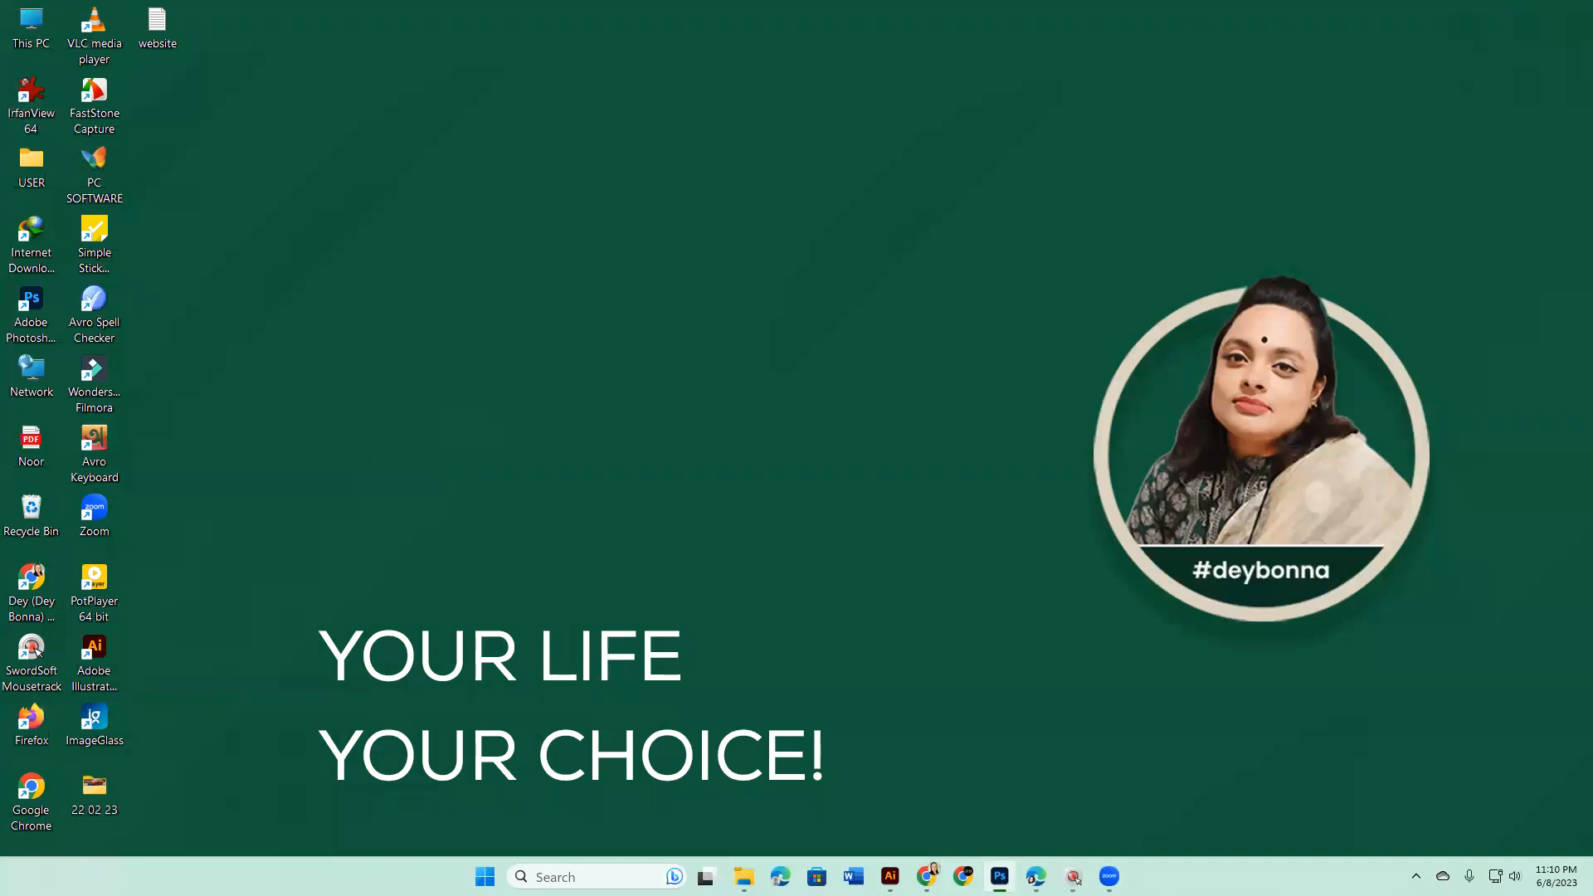
pyautogui.click(743, 877)
pyautogui.moveTo(1031, 184); pyautogui.dragTo(1201, 55)
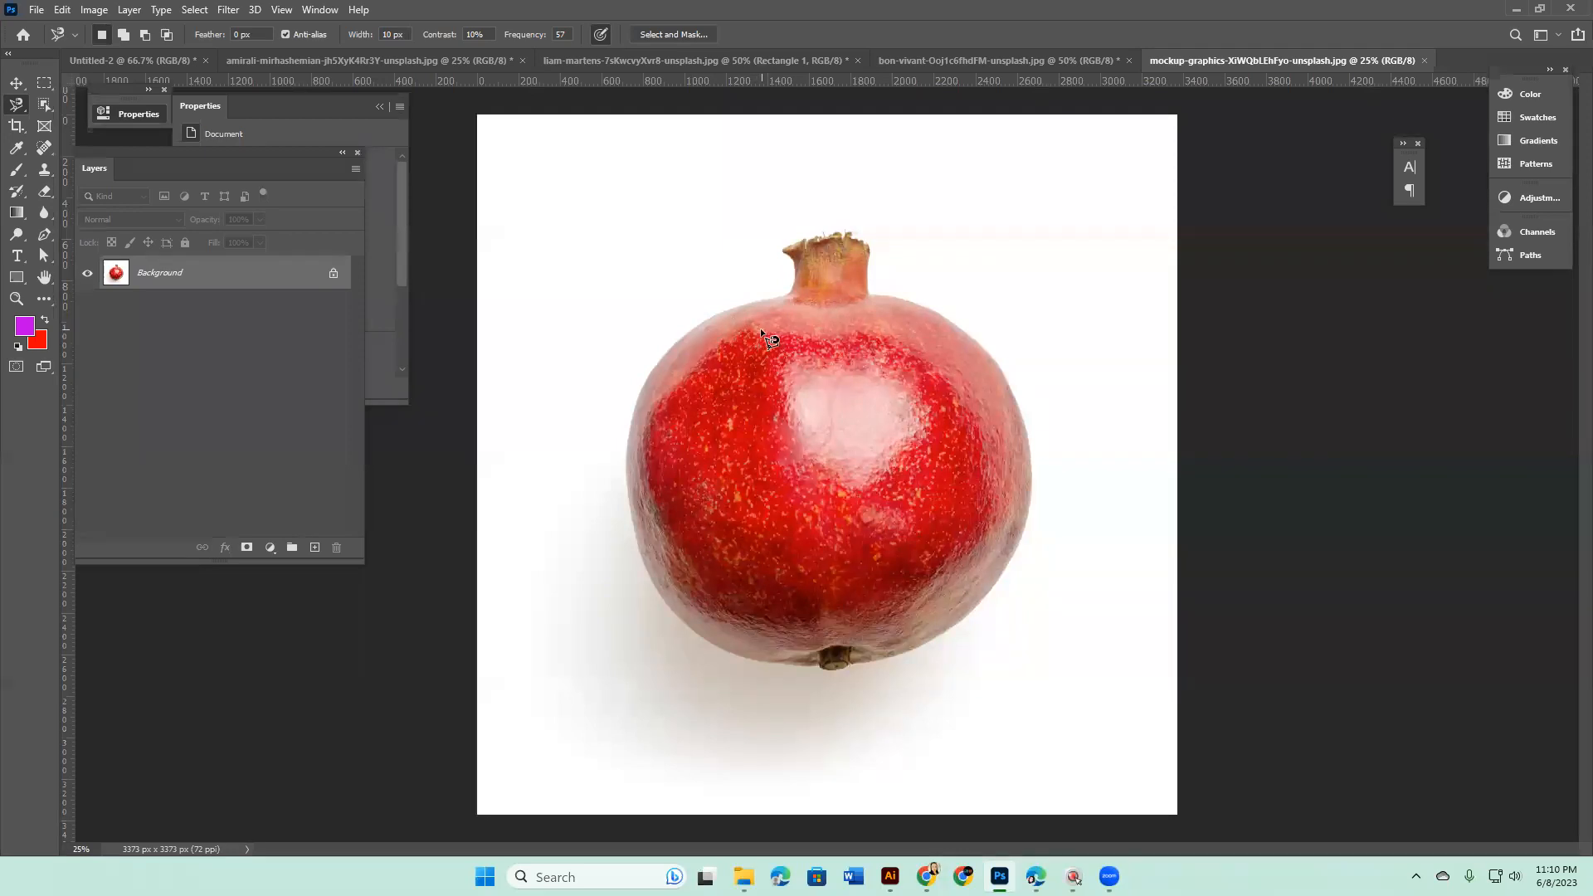
pyautogui.click(665, 605)
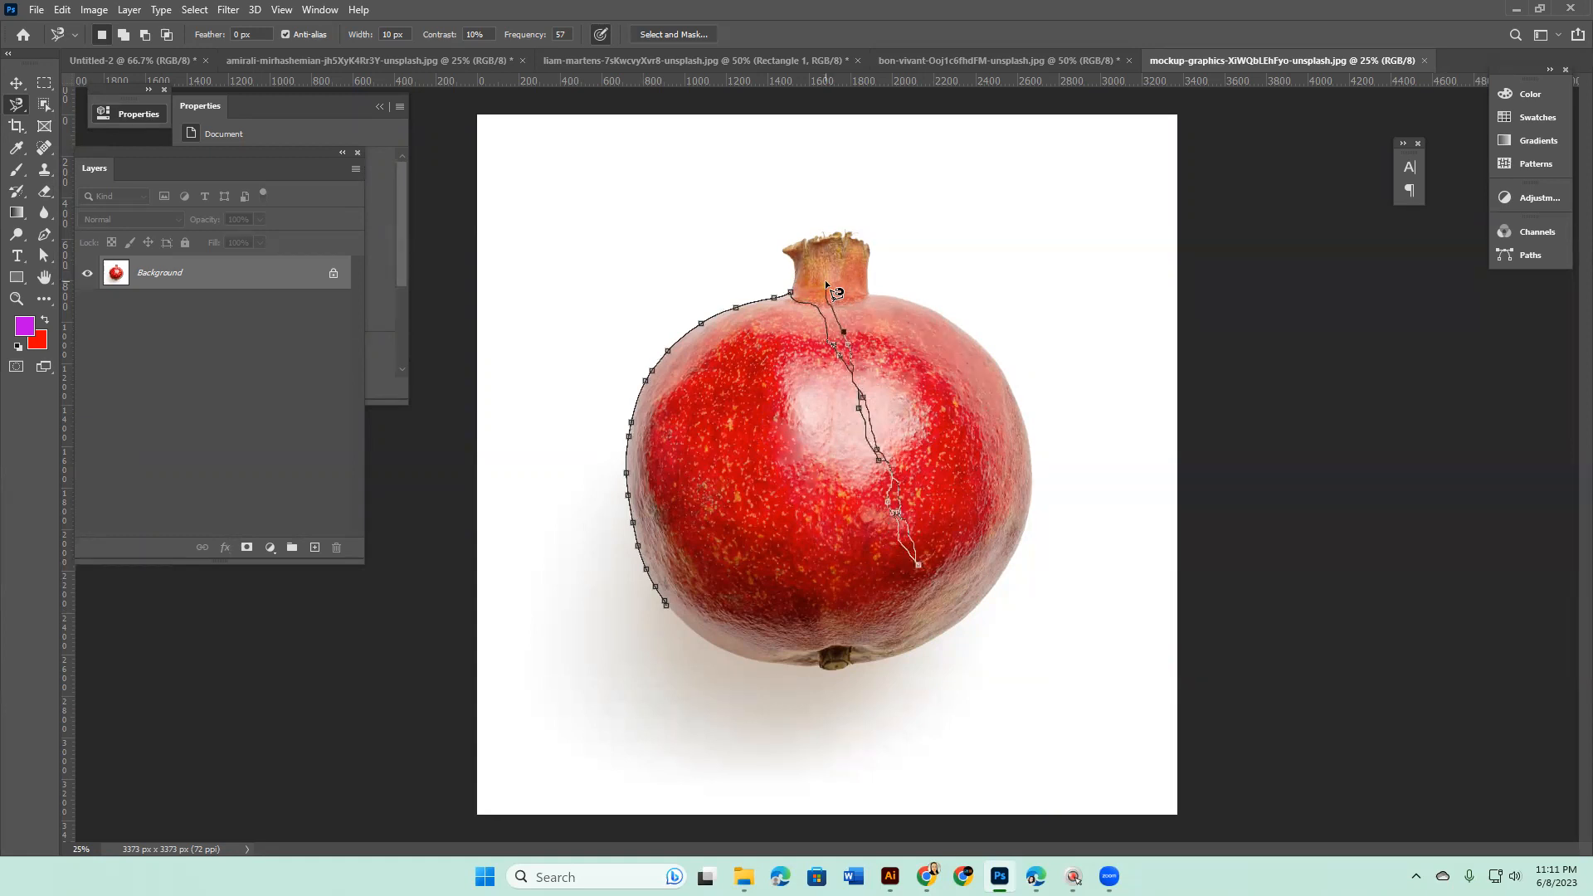
pyautogui.press('Escape')
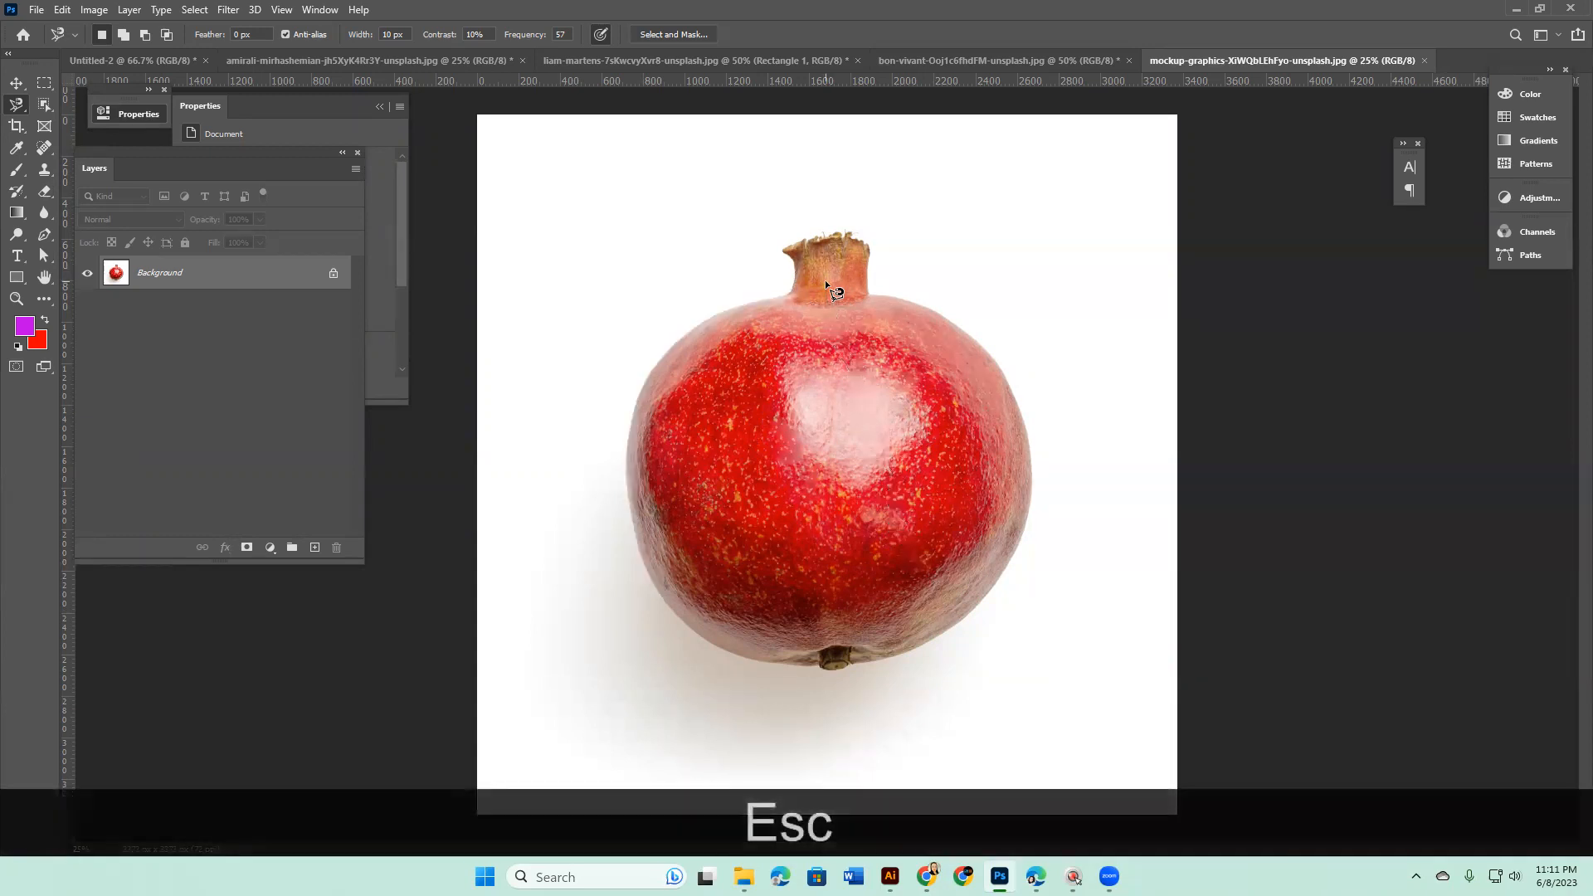
pyautogui.hotkey('ctrl', 'z')
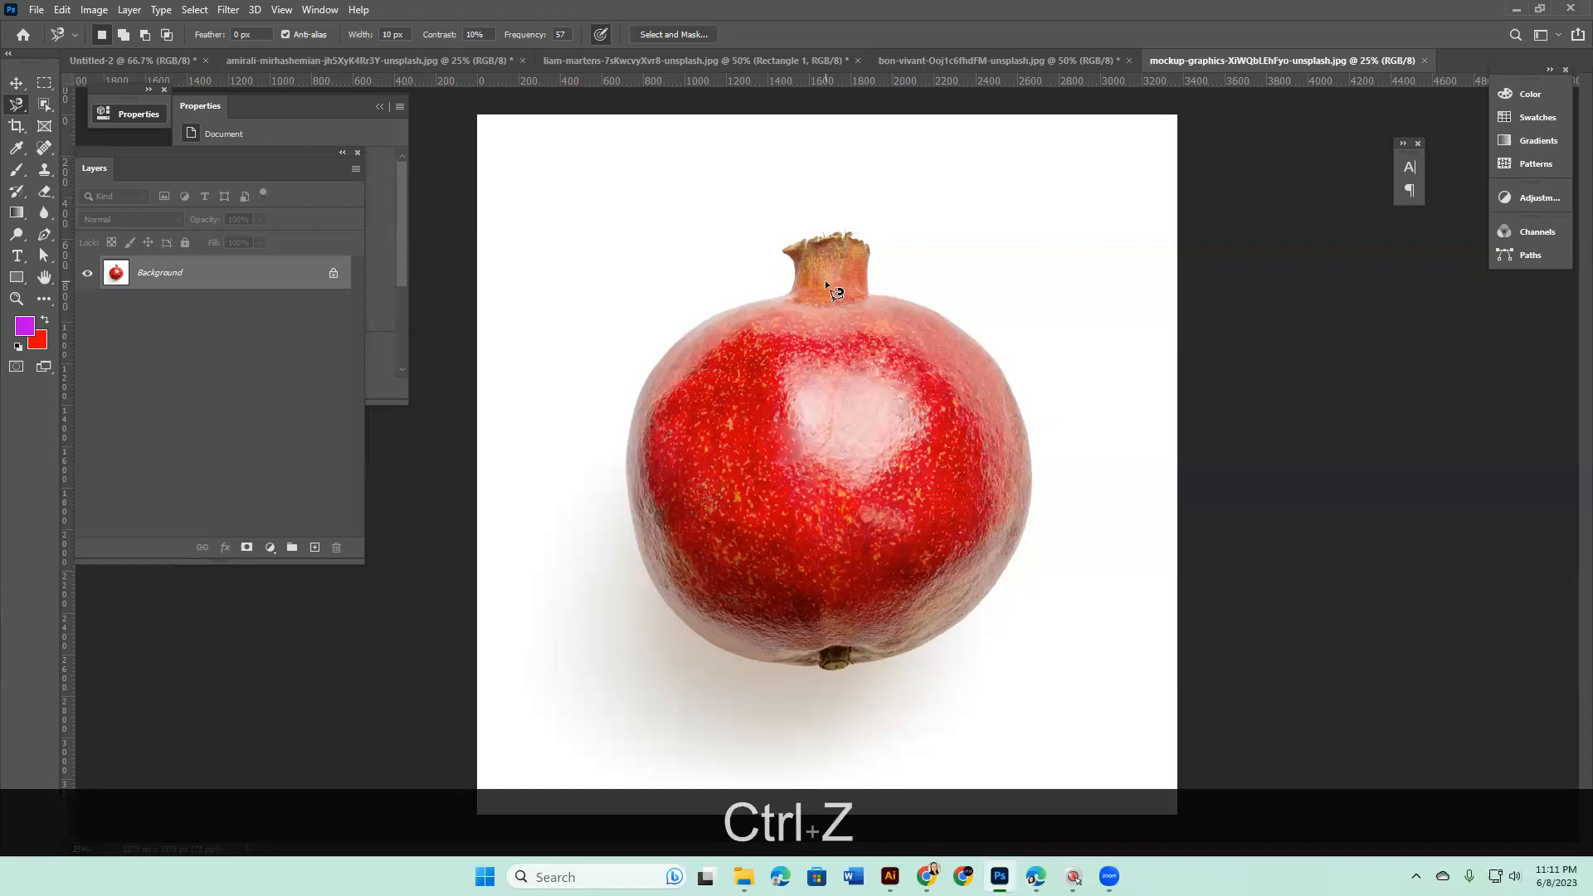
pyautogui.hotkey('ctrl', 'z')
# Trace the whole pomegranate outline, including its crown, with the Magnetic Lasso, removing stray anchor points, and close the selection
pyautogui.click(745, 656)
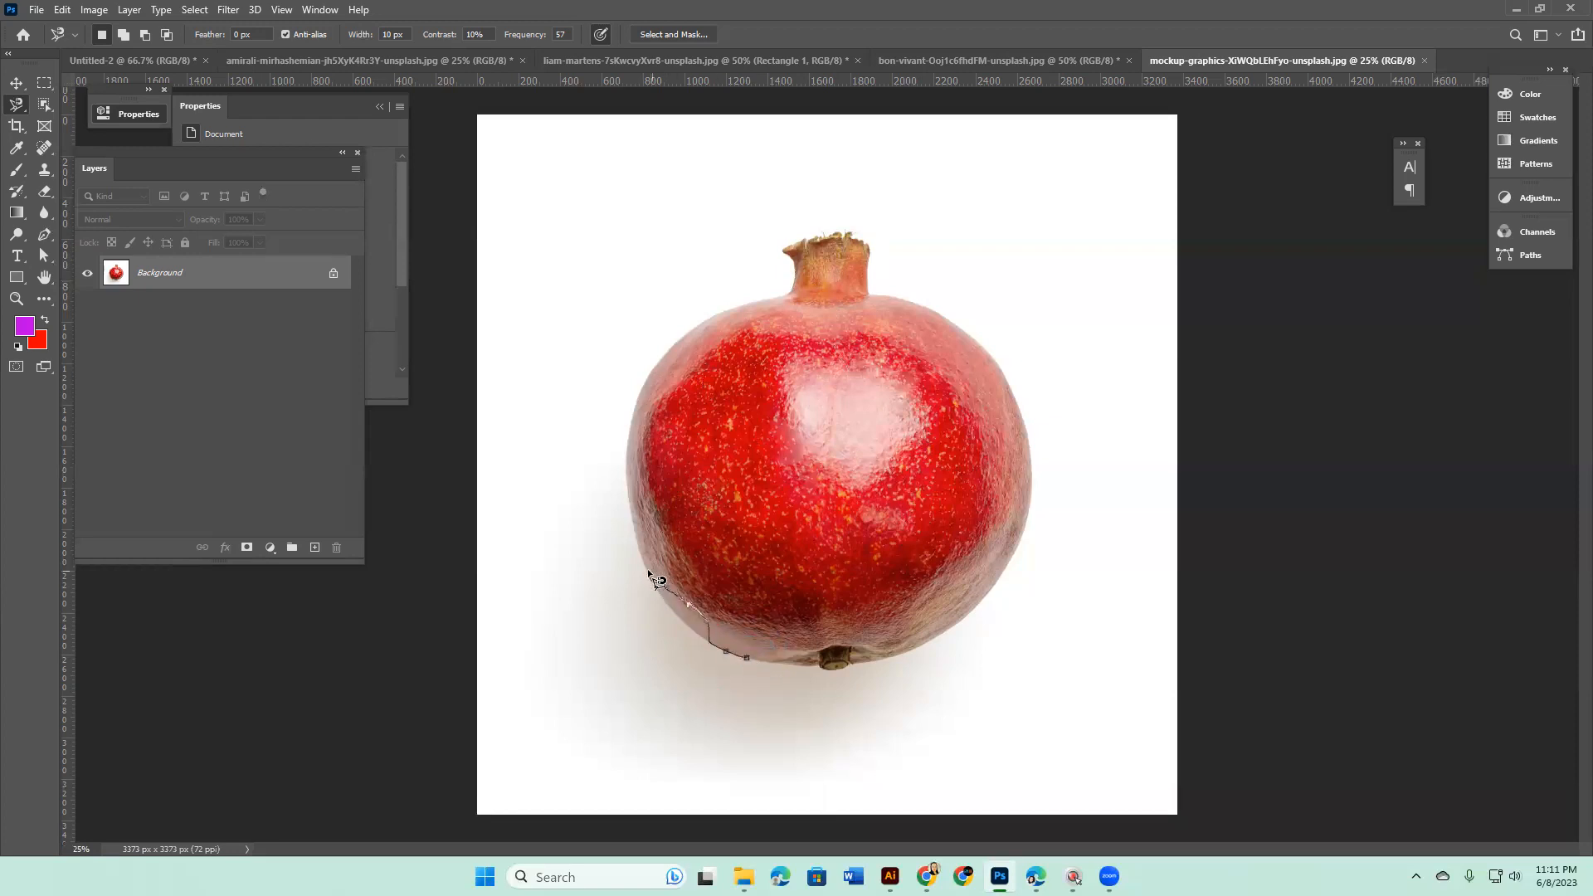
pyautogui.press('BackSpace')
pyautogui.press('BackSpace')
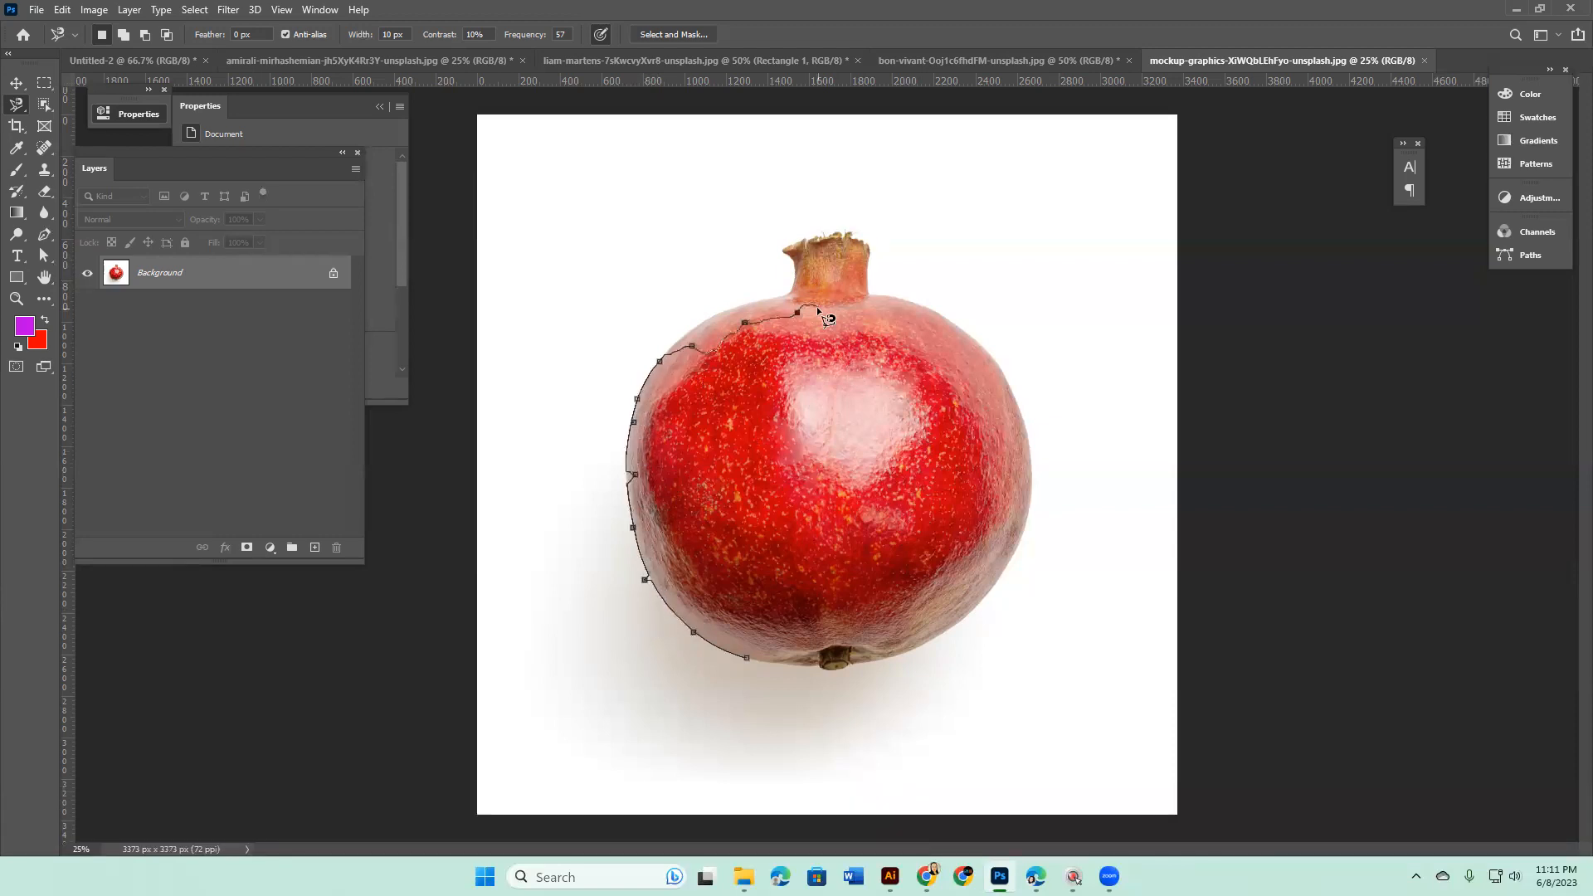
pyautogui.press('BackSpace')
pyautogui.press('BackSpace')
pyautogui.press('BackSpace')
pyautogui.press('BackSpace')
pyautogui.press('BackSpace')
pyautogui.press('BackSpace')
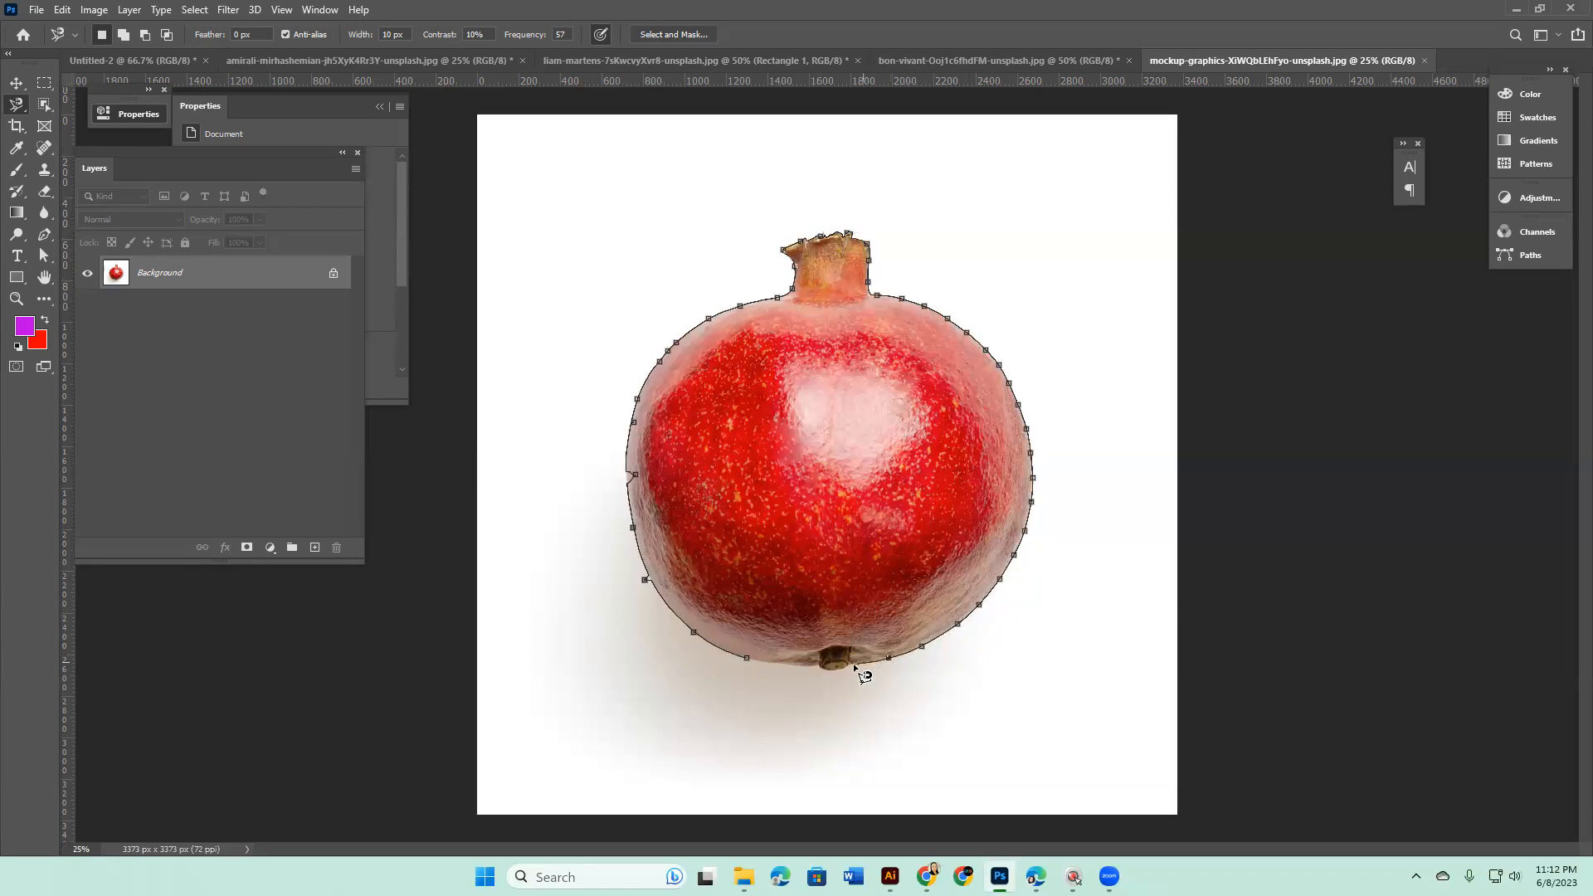
pyautogui.click(747, 660)
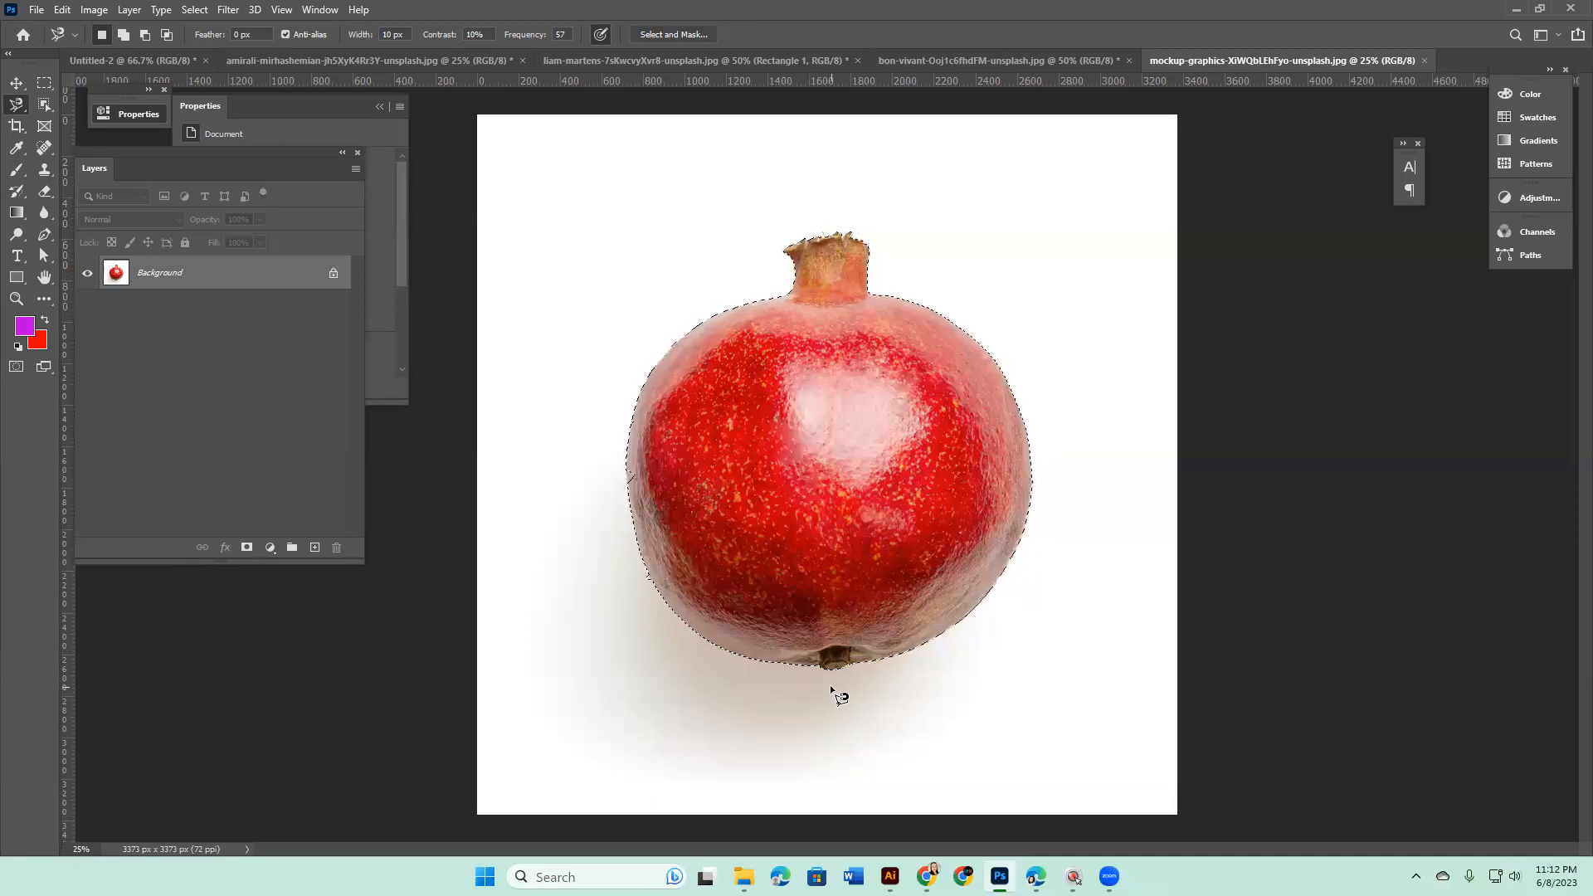
# Copy the selected pomegranate to a new layer and hide the Background layer
pyautogui.hotkey('ctrl', 'j')
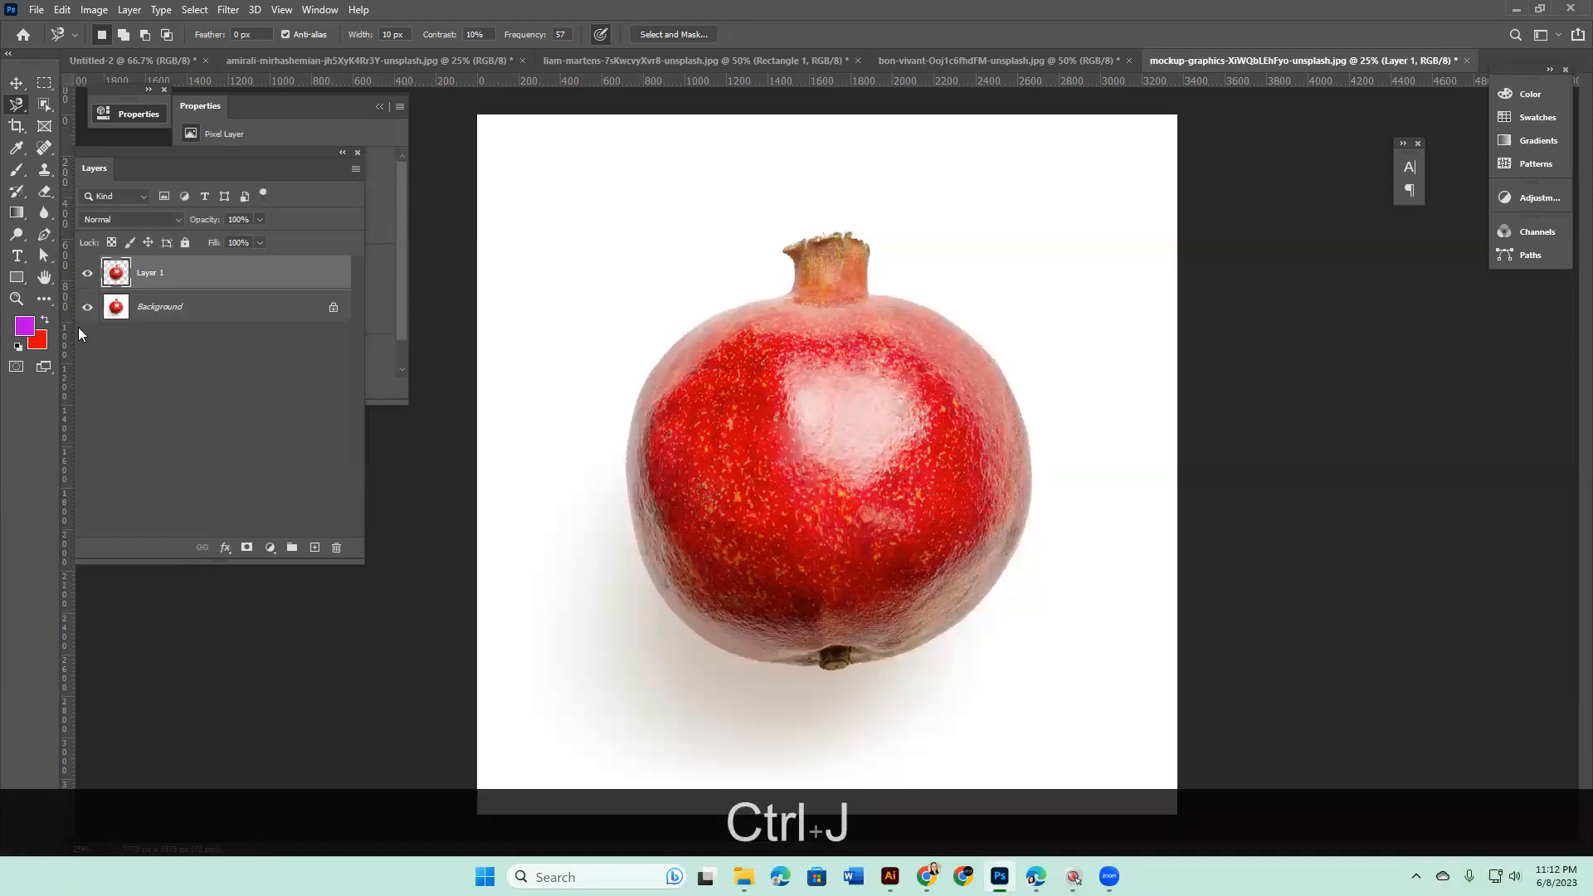
pyautogui.click(87, 307)
pyautogui.click(16, 83)
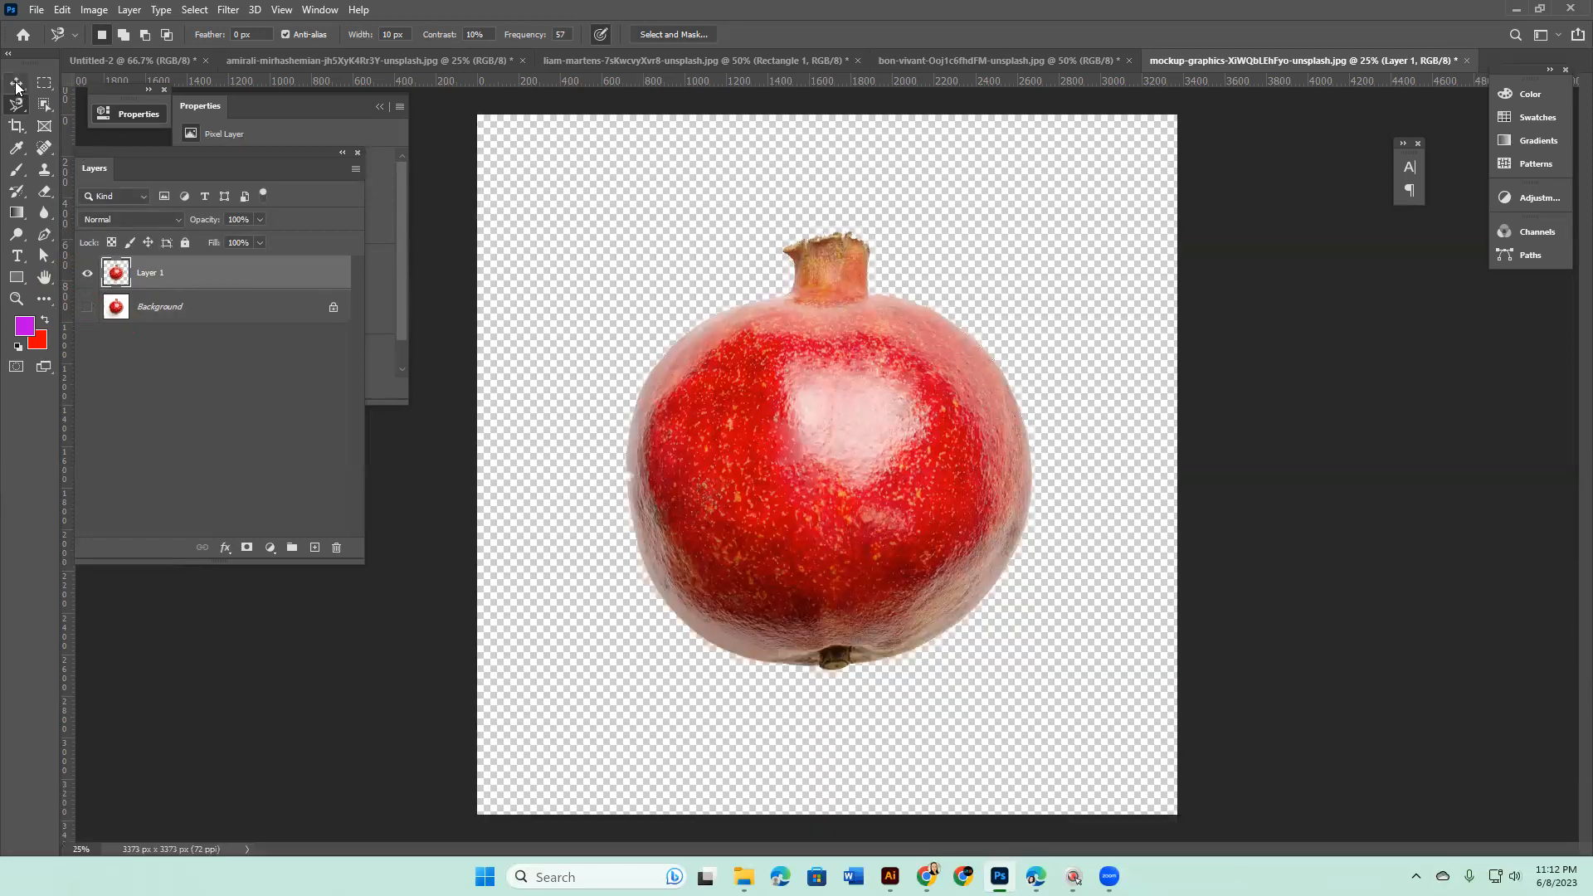
# Draw a large magenta rectangle over most of the canvas and place its layer beneath the pomegranate layer
pyautogui.click(17, 278)
pyautogui.moveTo(487, 134); pyautogui.dragTo(1115, 756)
pyautogui.click(16, 83)
pyautogui.moveTo(261, 276); pyautogui.dragTo(251, 322)
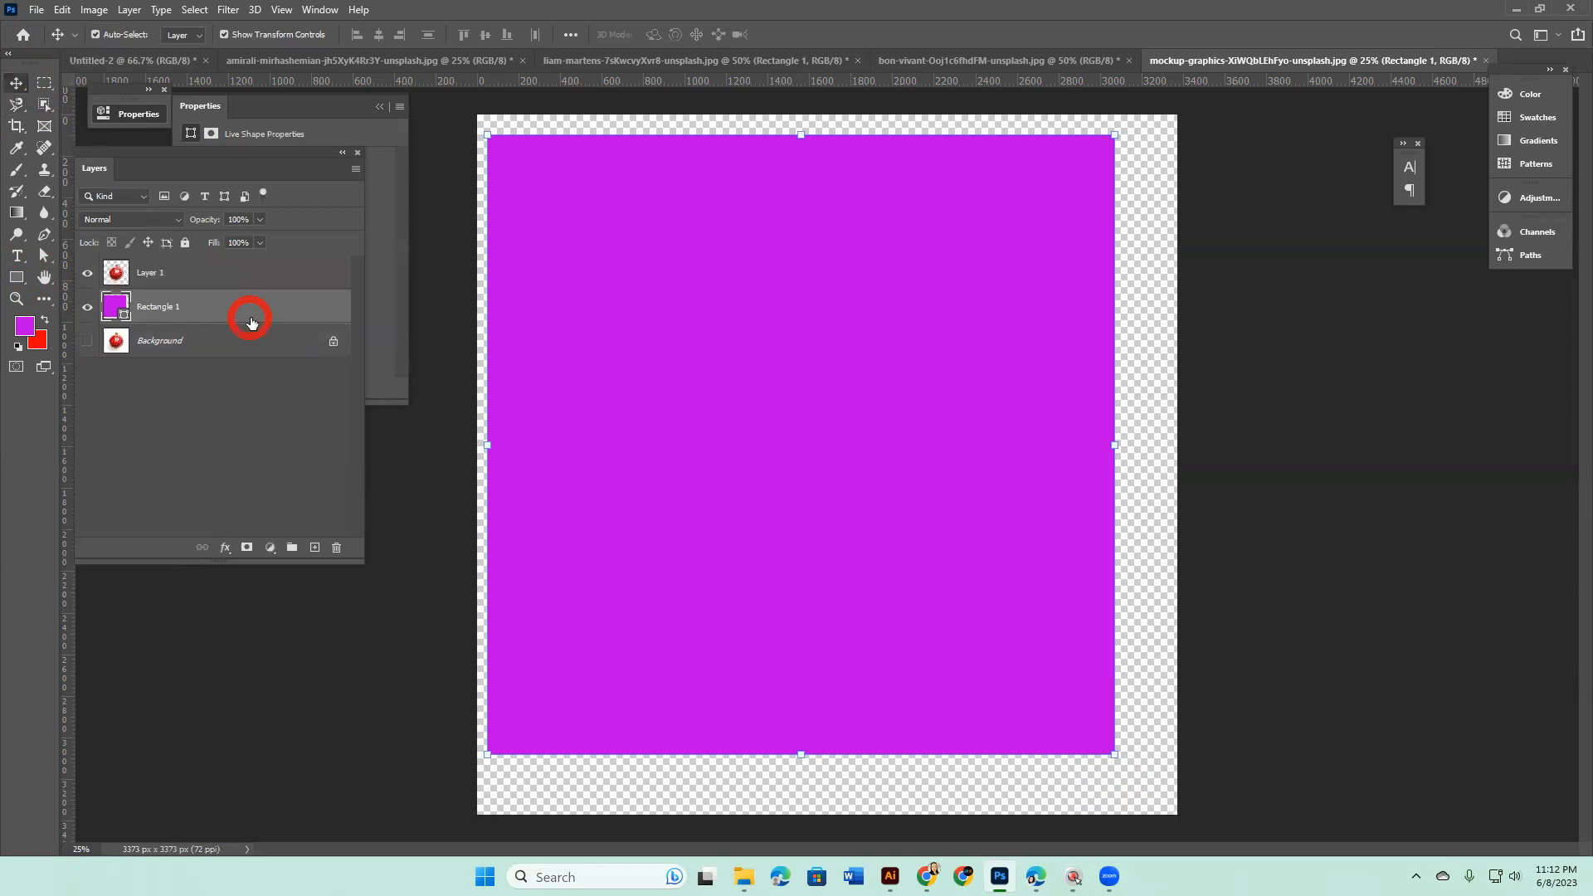
# Shift the magenta rectangle to the right and reposition the pomegranate cutout near its centre
pyautogui.moveTo(664, 243); pyautogui.dragTo(713, 249)
pyautogui.click(1354, 465)
pyautogui.moveTo(831, 441); pyautogui.dragTo(876, 417)
pyautogui.moveTo(875, 422); pyautogui.dragTo(868, 475)
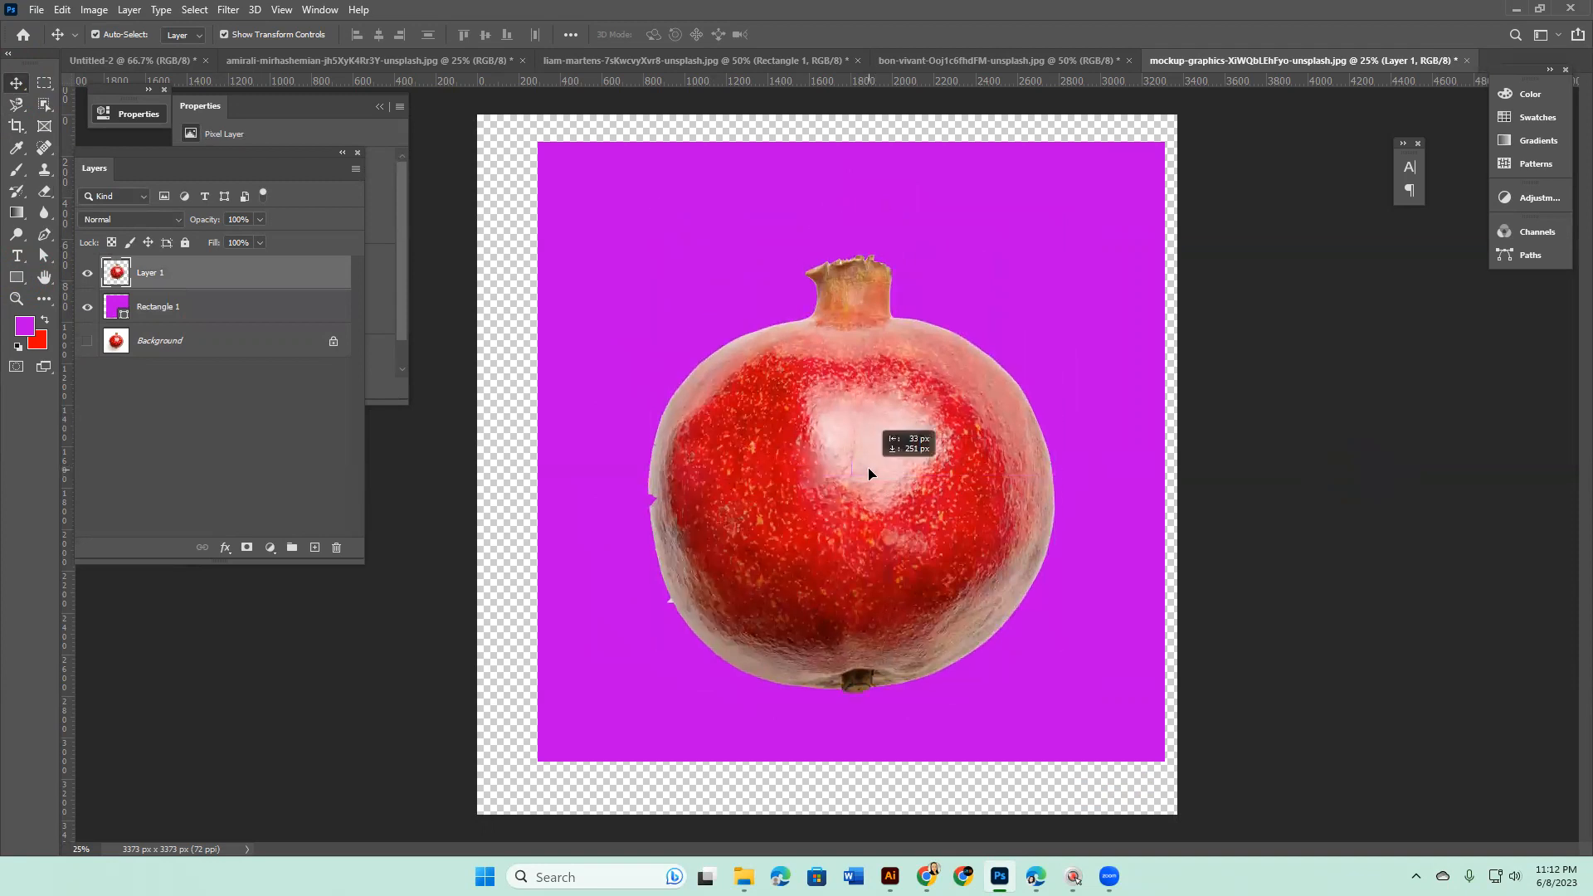
pyautogui.click(18, 105)
pyautogui.moveTo(18, 105); pyautogui.dragTo(33, 107)
pyautogui.rightClick(18, 105)
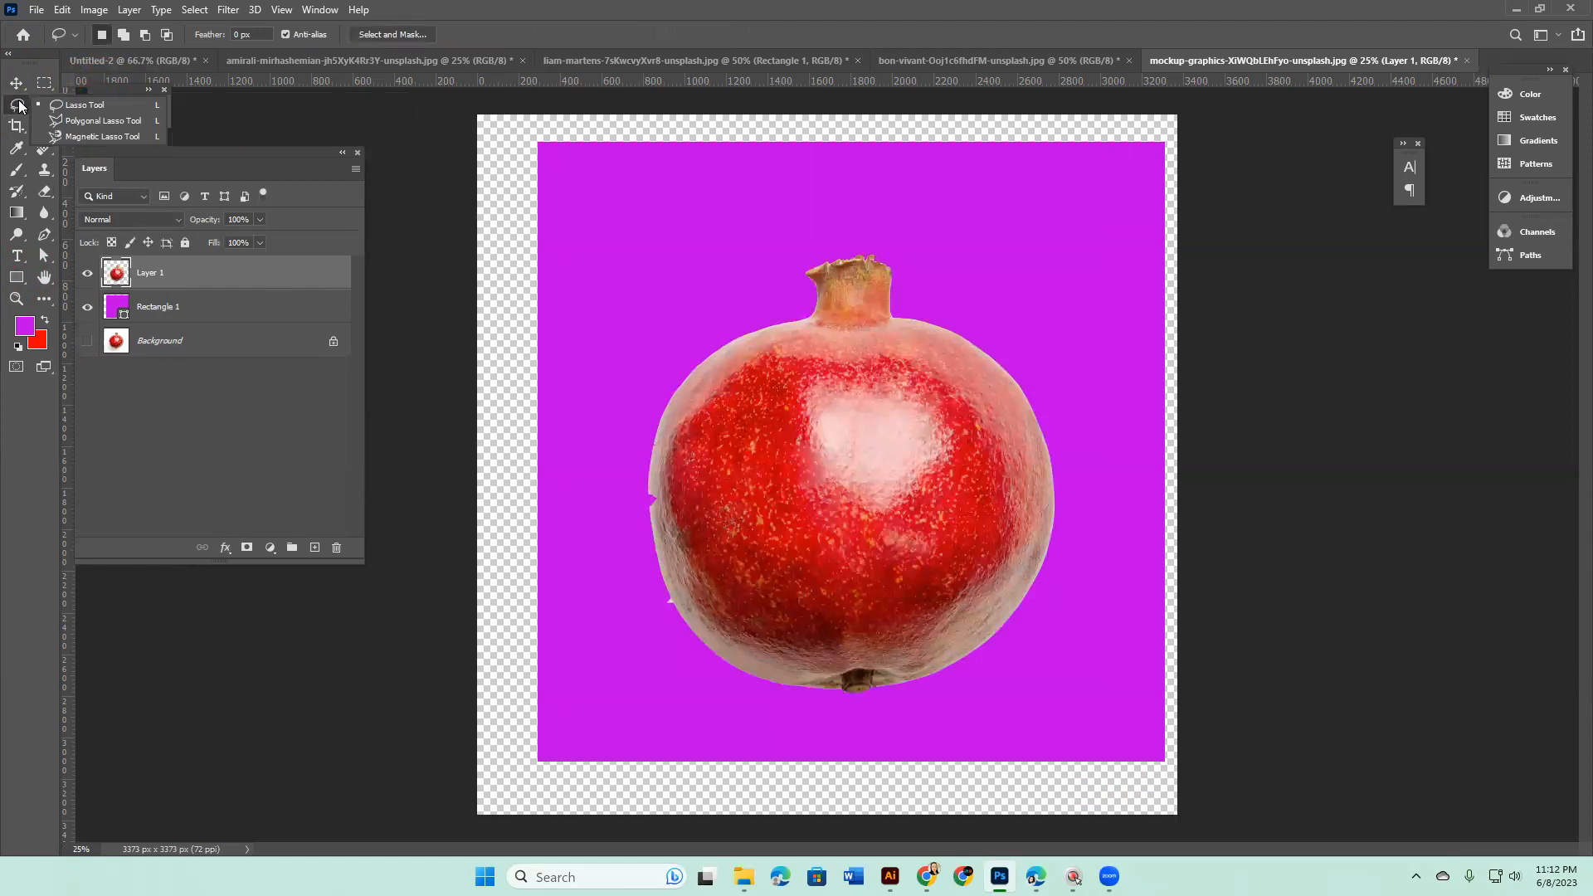
pyautogui.click(74, 105)
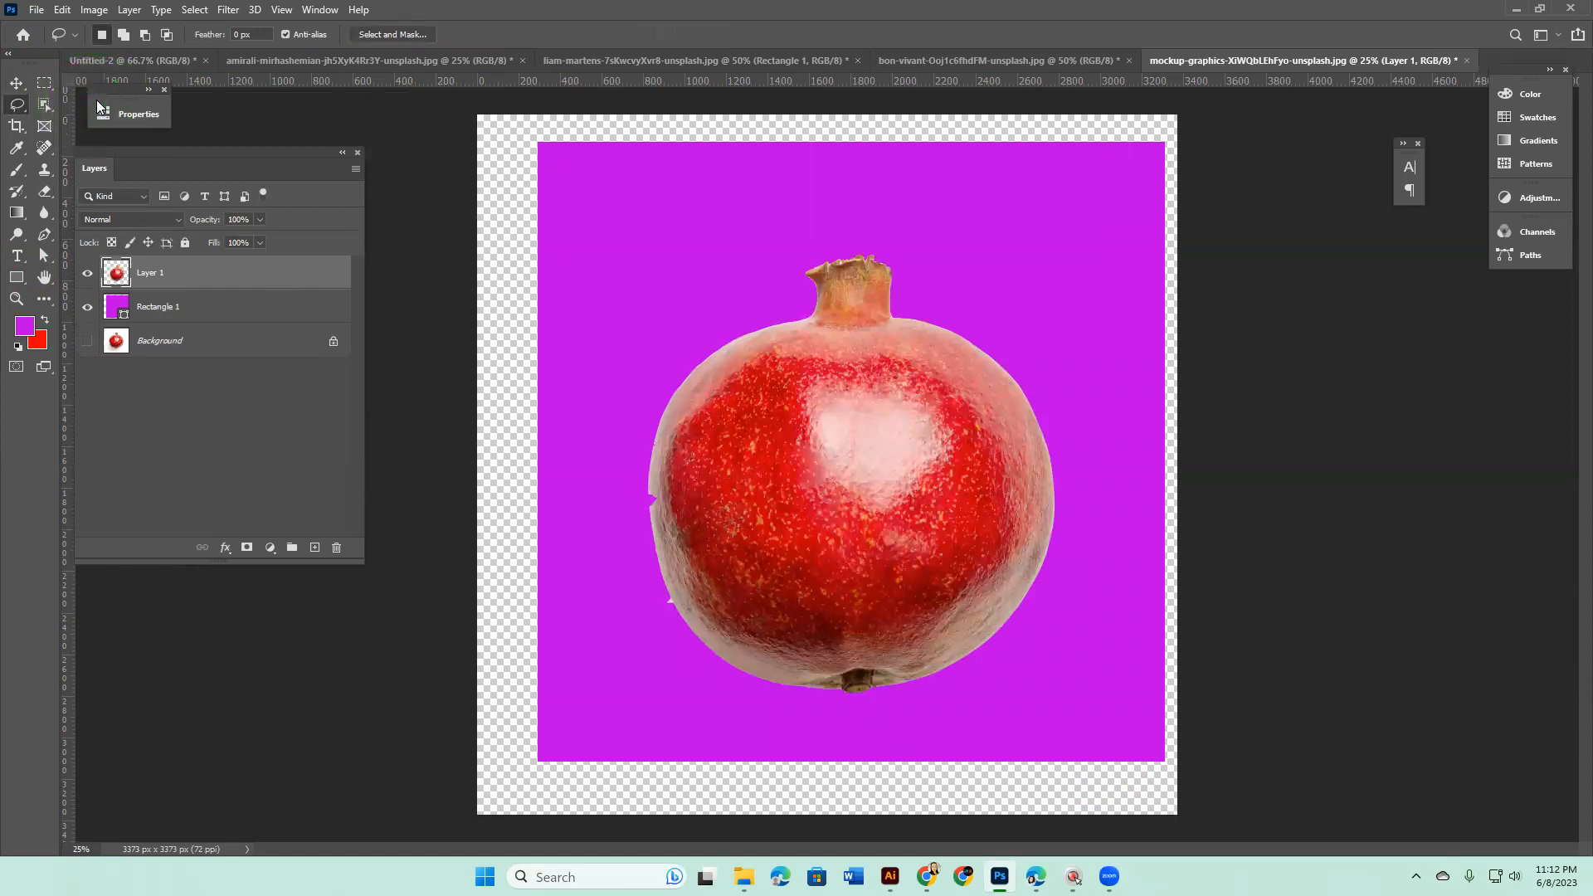
pyautogui.rightClick(19, 108)
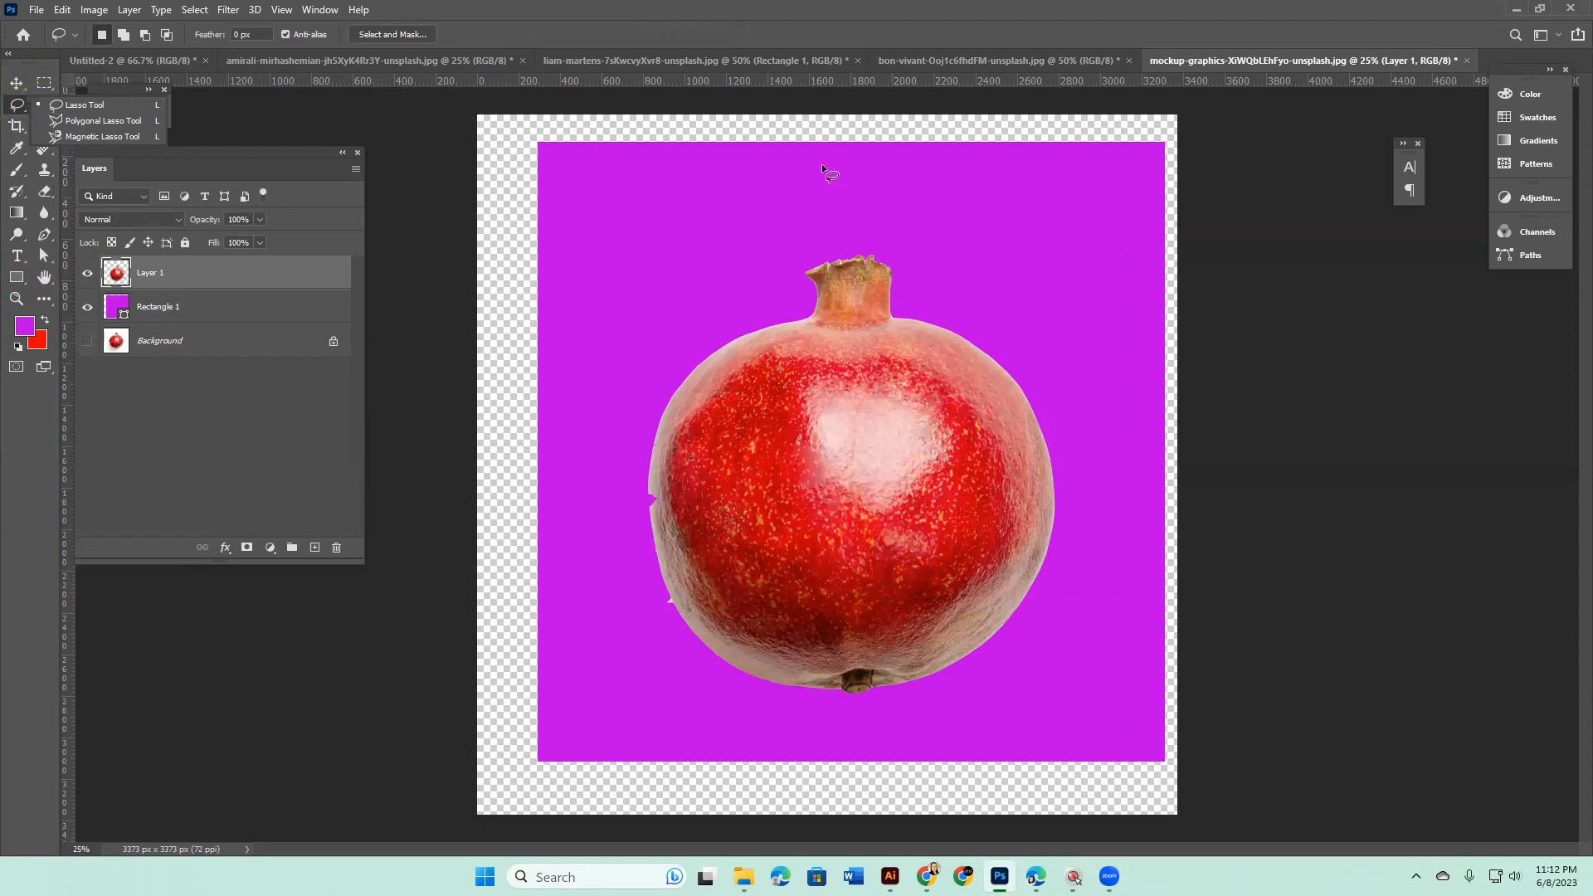
# Move the magenta rectangle slightly left so it sits centred horizontally on the canvas
pyautogui.press('v')
pyautogui.moveTo(822, 188); pyautogui.dragTo(796, 182)
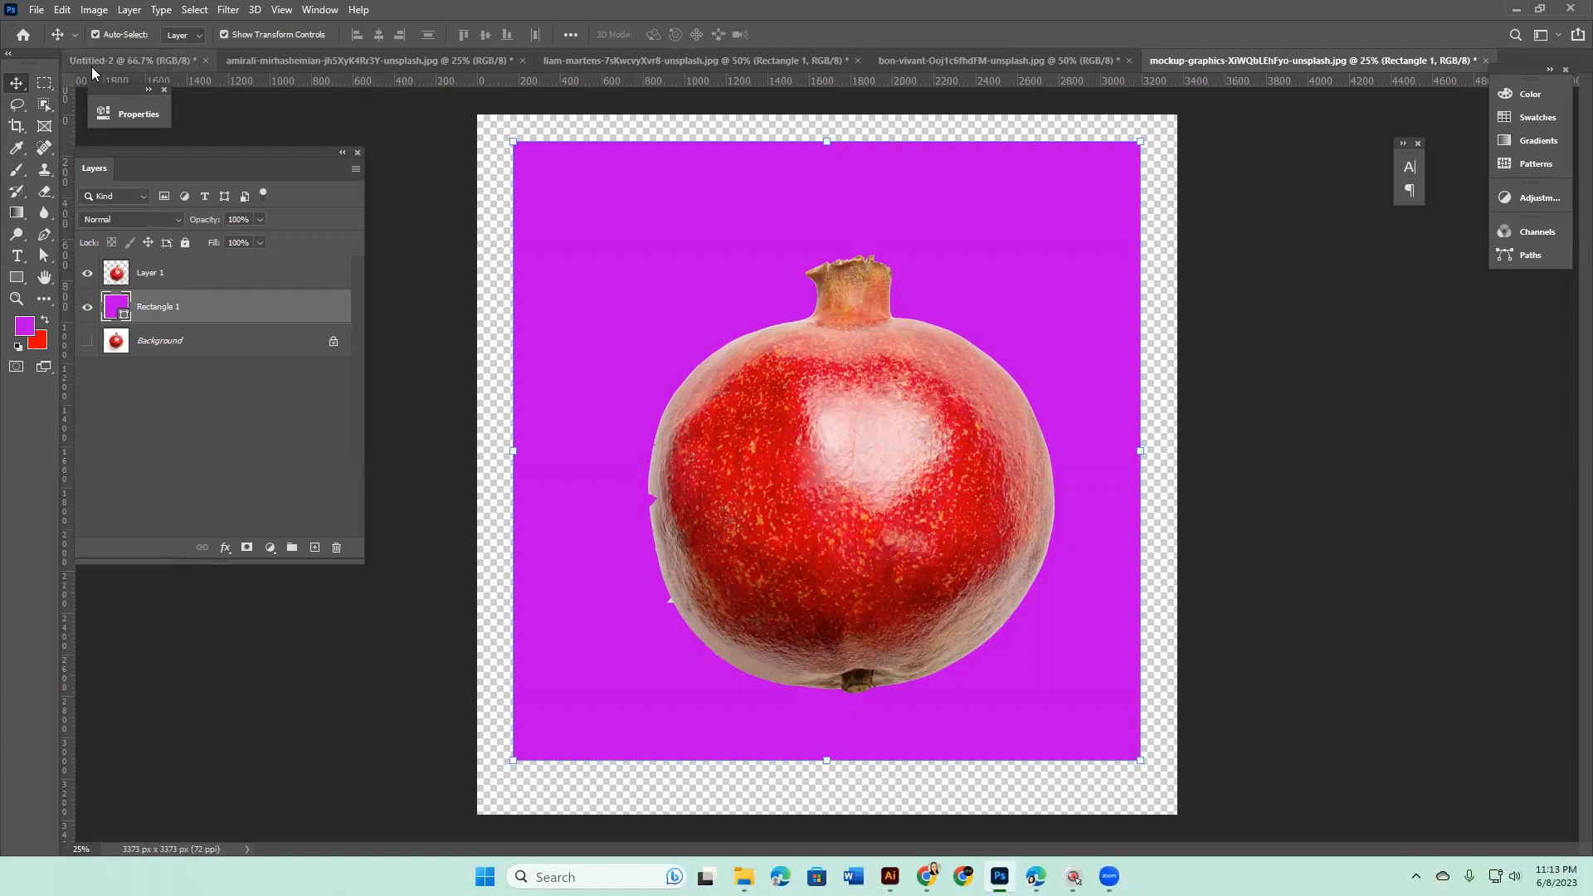
pyautogui.moveTo(48, 80); pyautogui.dragTo(88, 89)
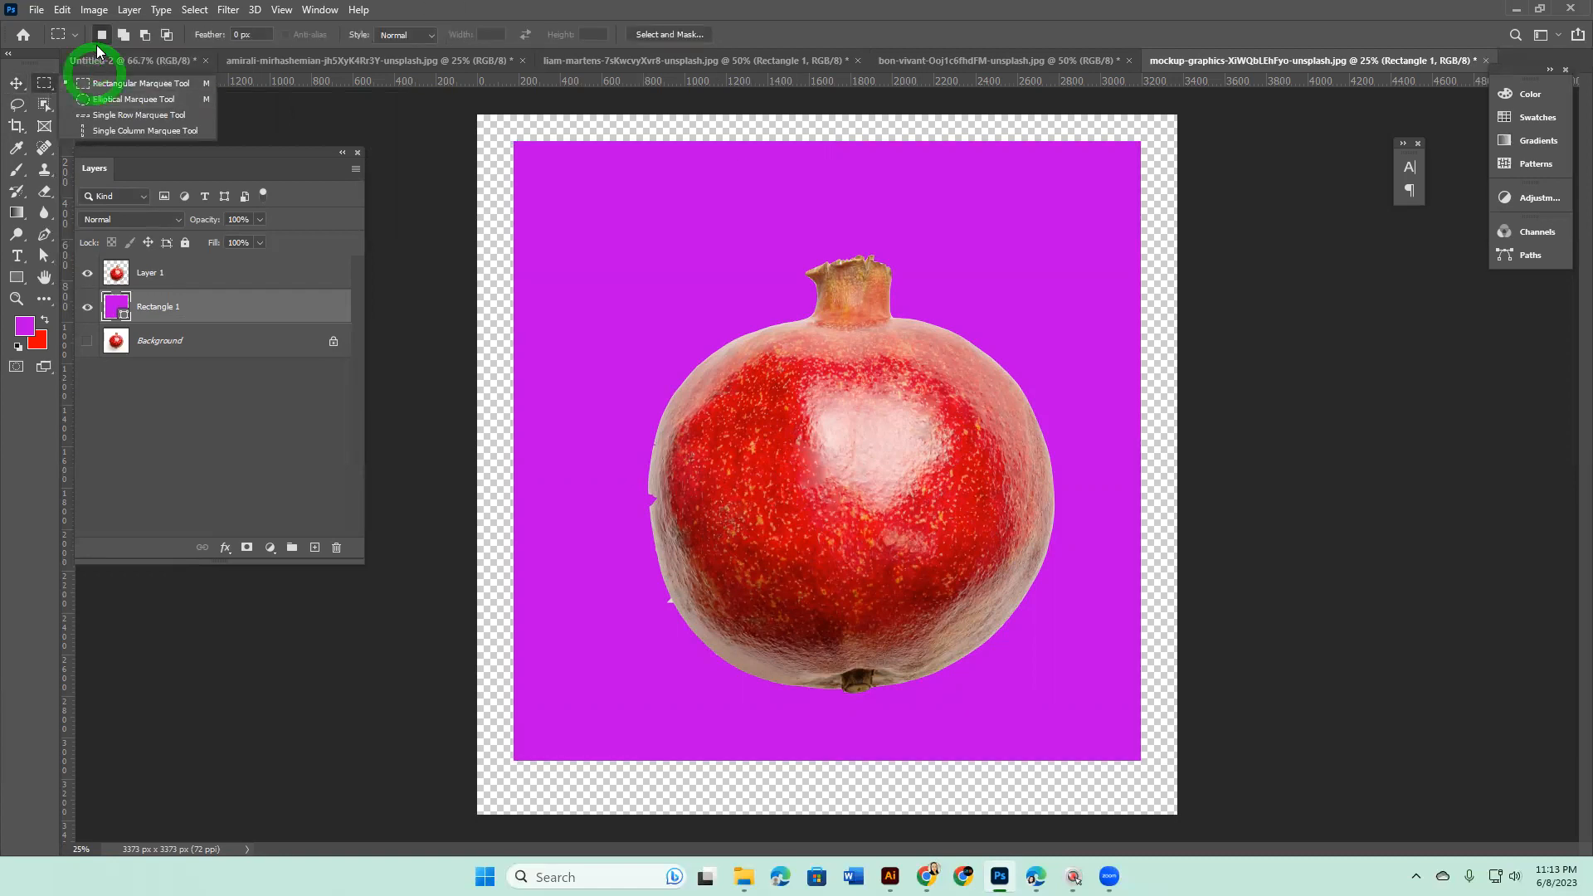
pyautogui.click(125, 83)
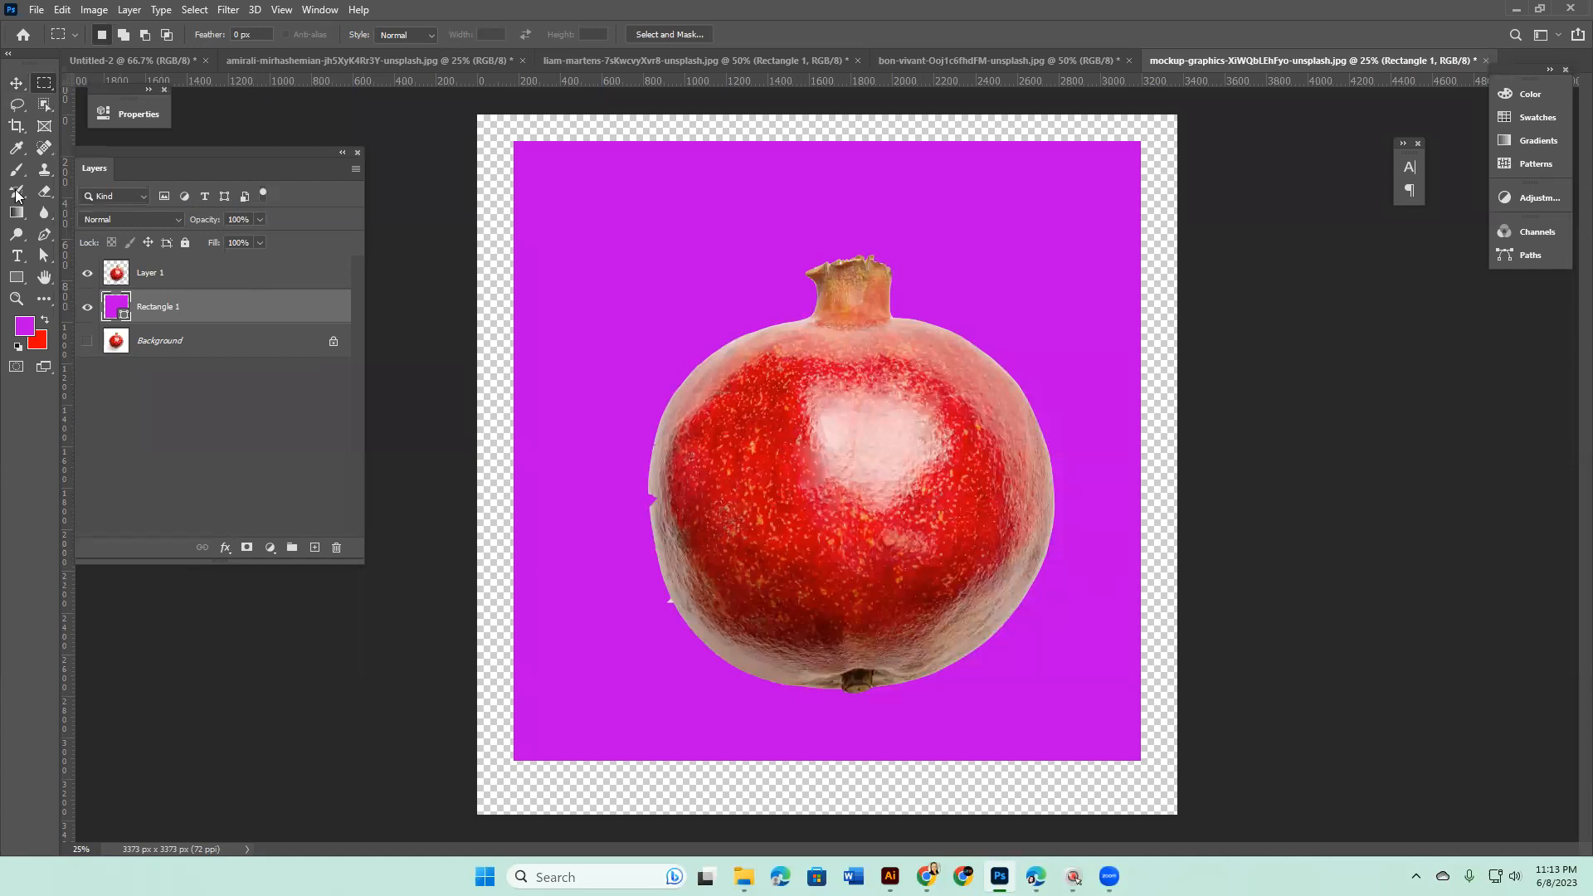
pyautogui.click(17, 84)
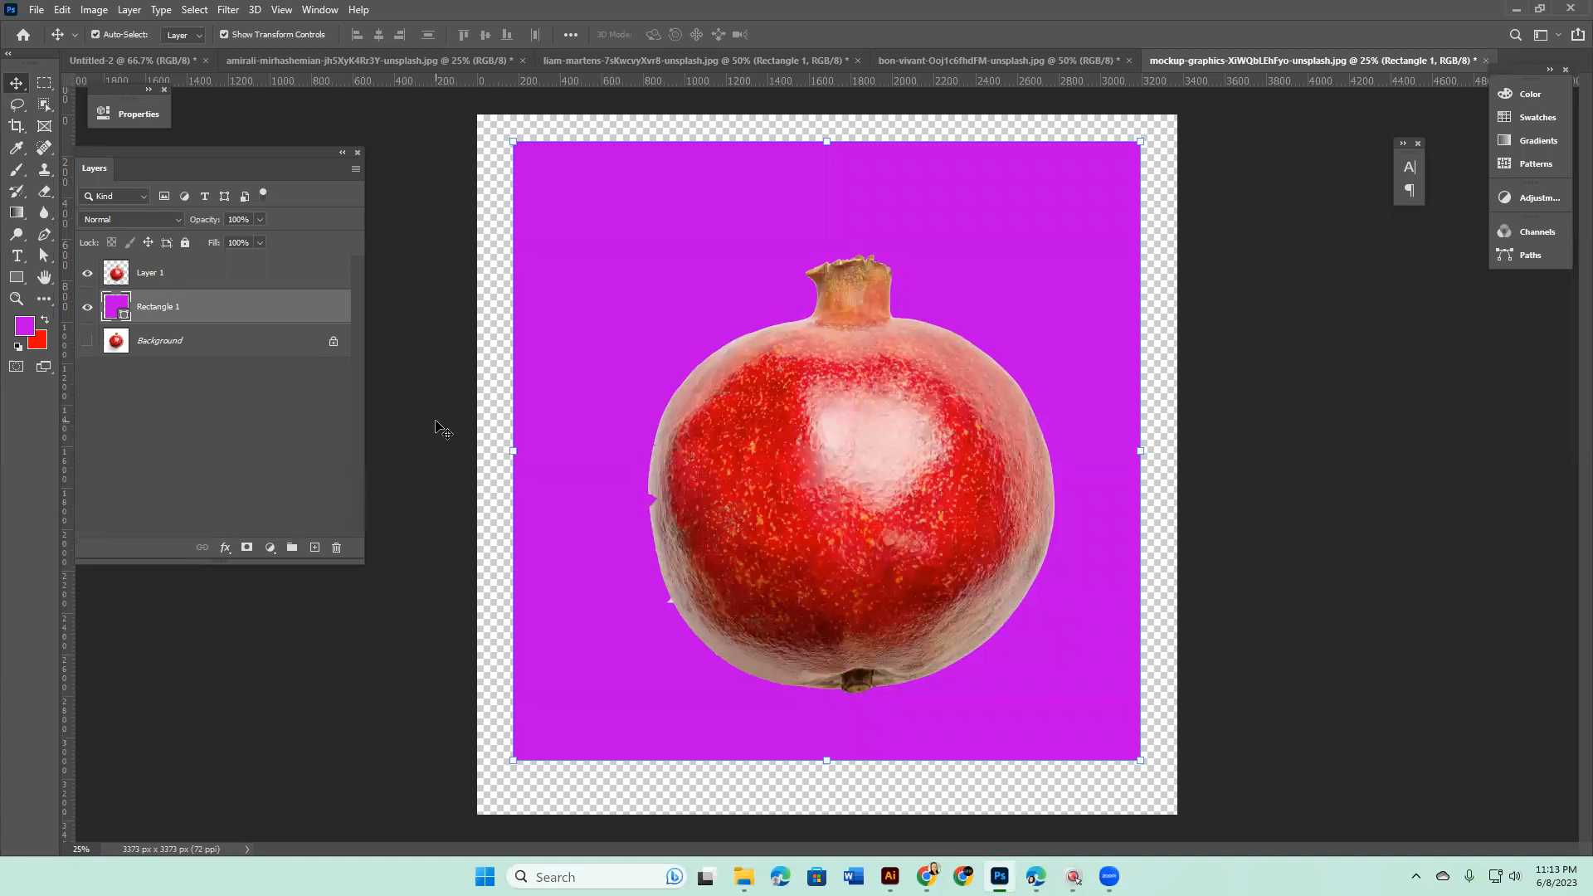
# Nudge the magenta rectangle slightly right and down behind the pomegranate cutout
pyautogui.moveTo(602, 347); pyautogui.dragTo(611, 355)
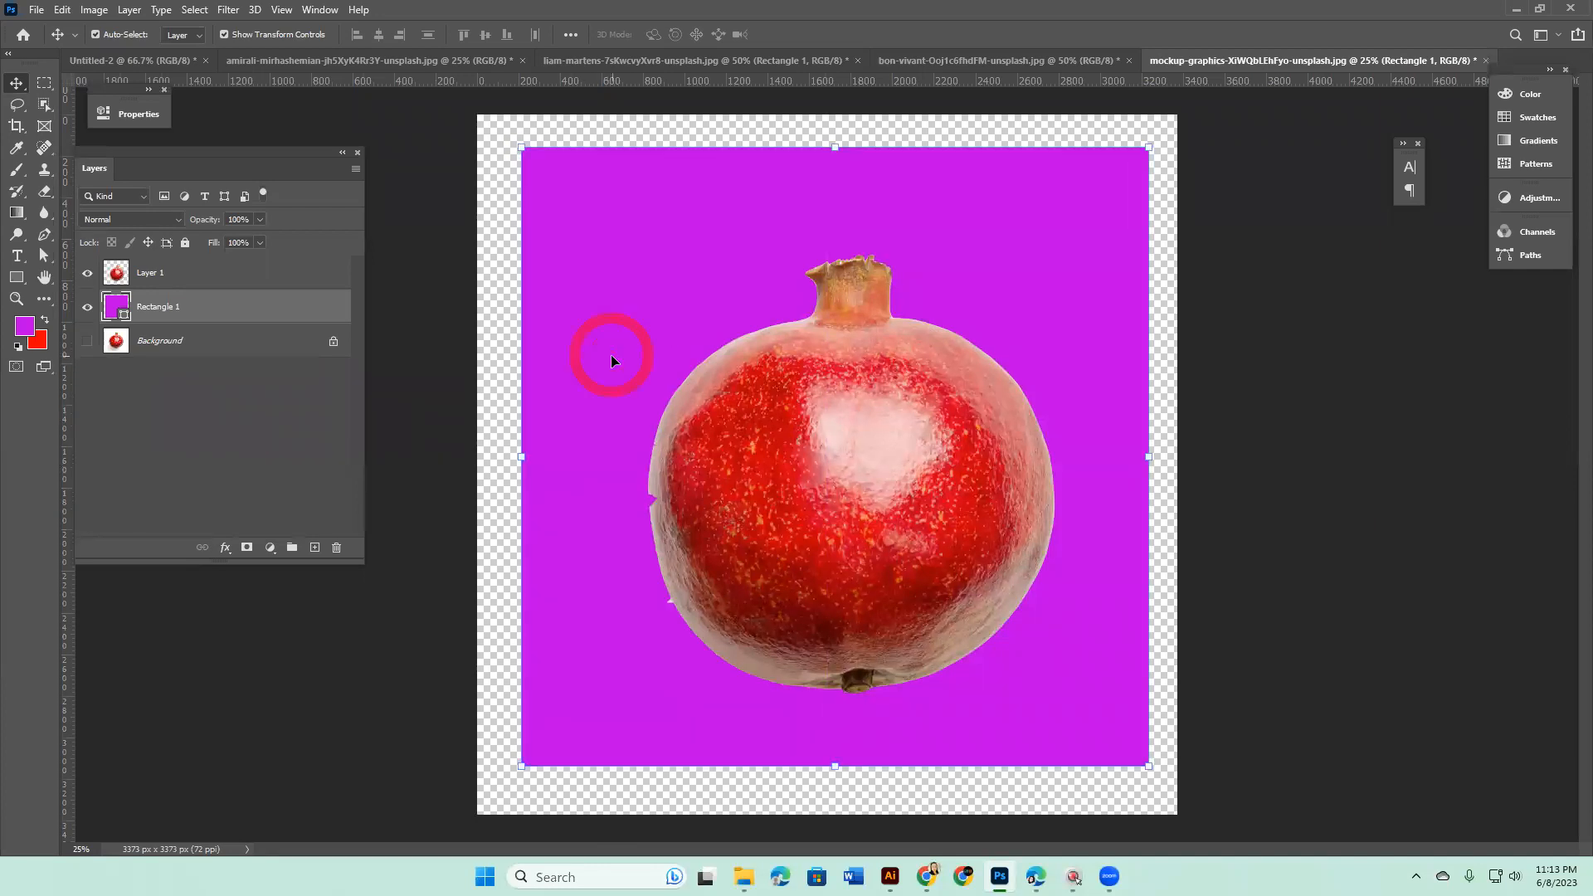
pyautogui.click(40, 85)
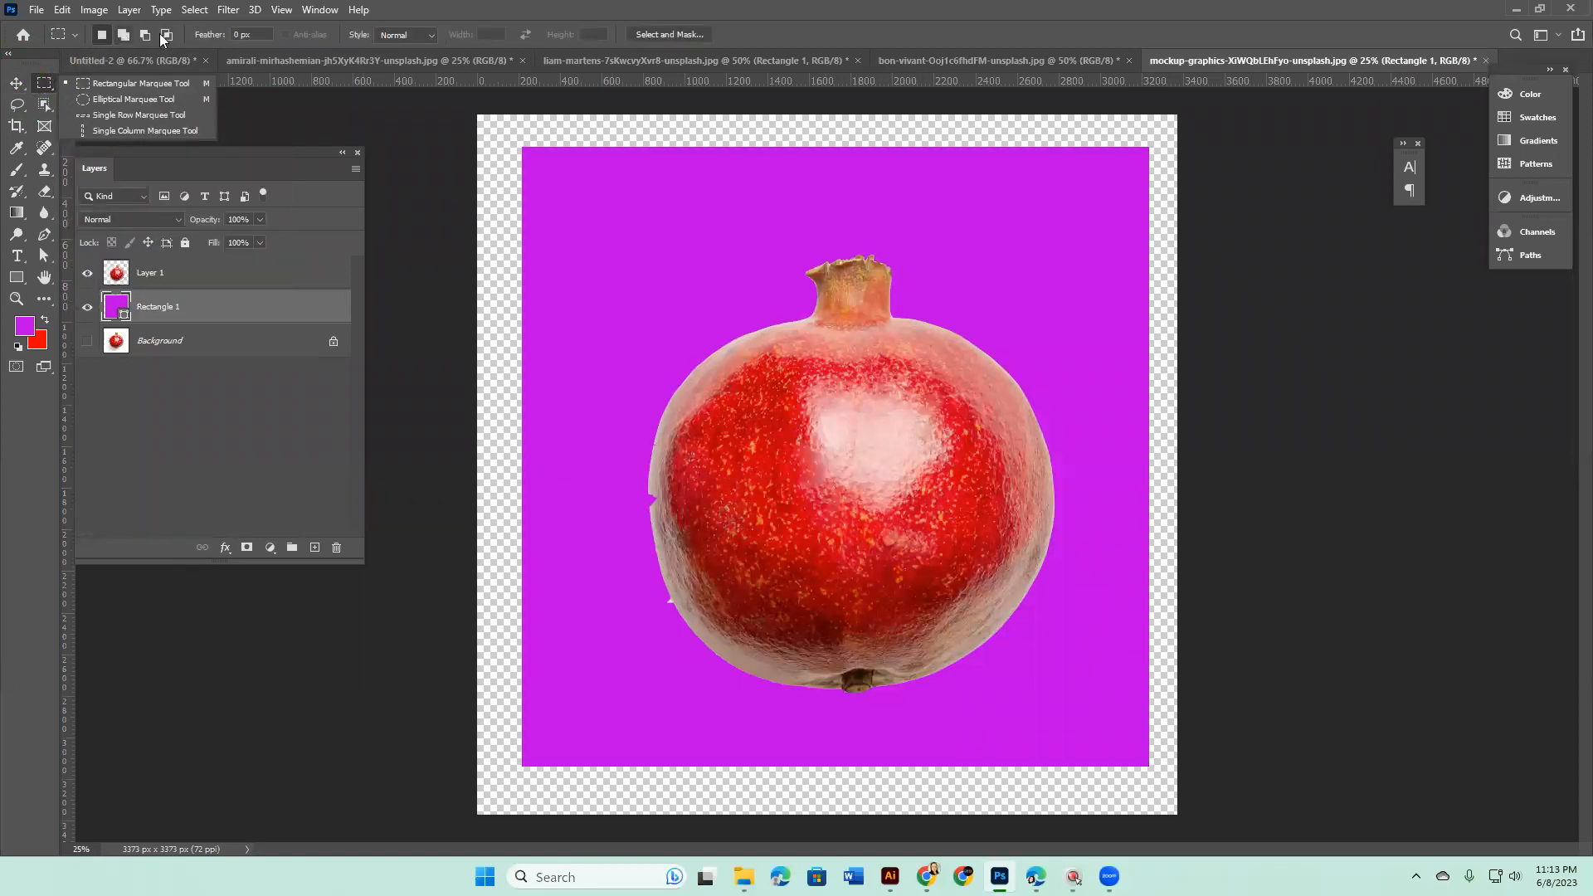
pyautogui.click(18, 81)
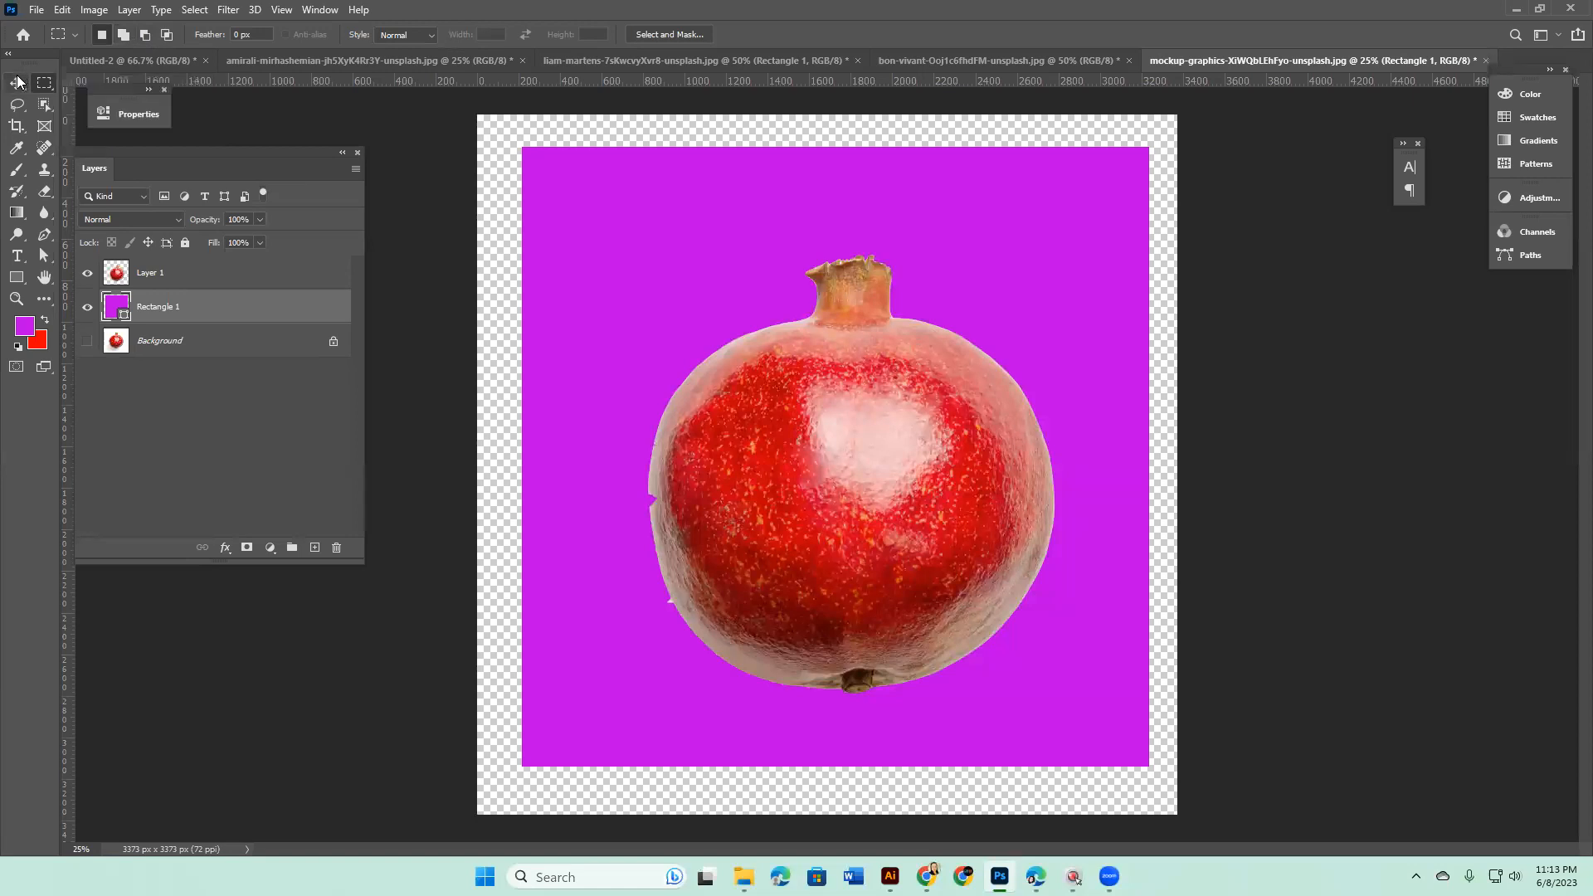
# Move the Rectangle 1 layer above Layer 1 in the layer stack and hide it
pyautogui.click(169, 274)
pyautogui.moveTo(169, 305); pyautogui.dragTo(178, 262)
pyautogui.click(89, 275)
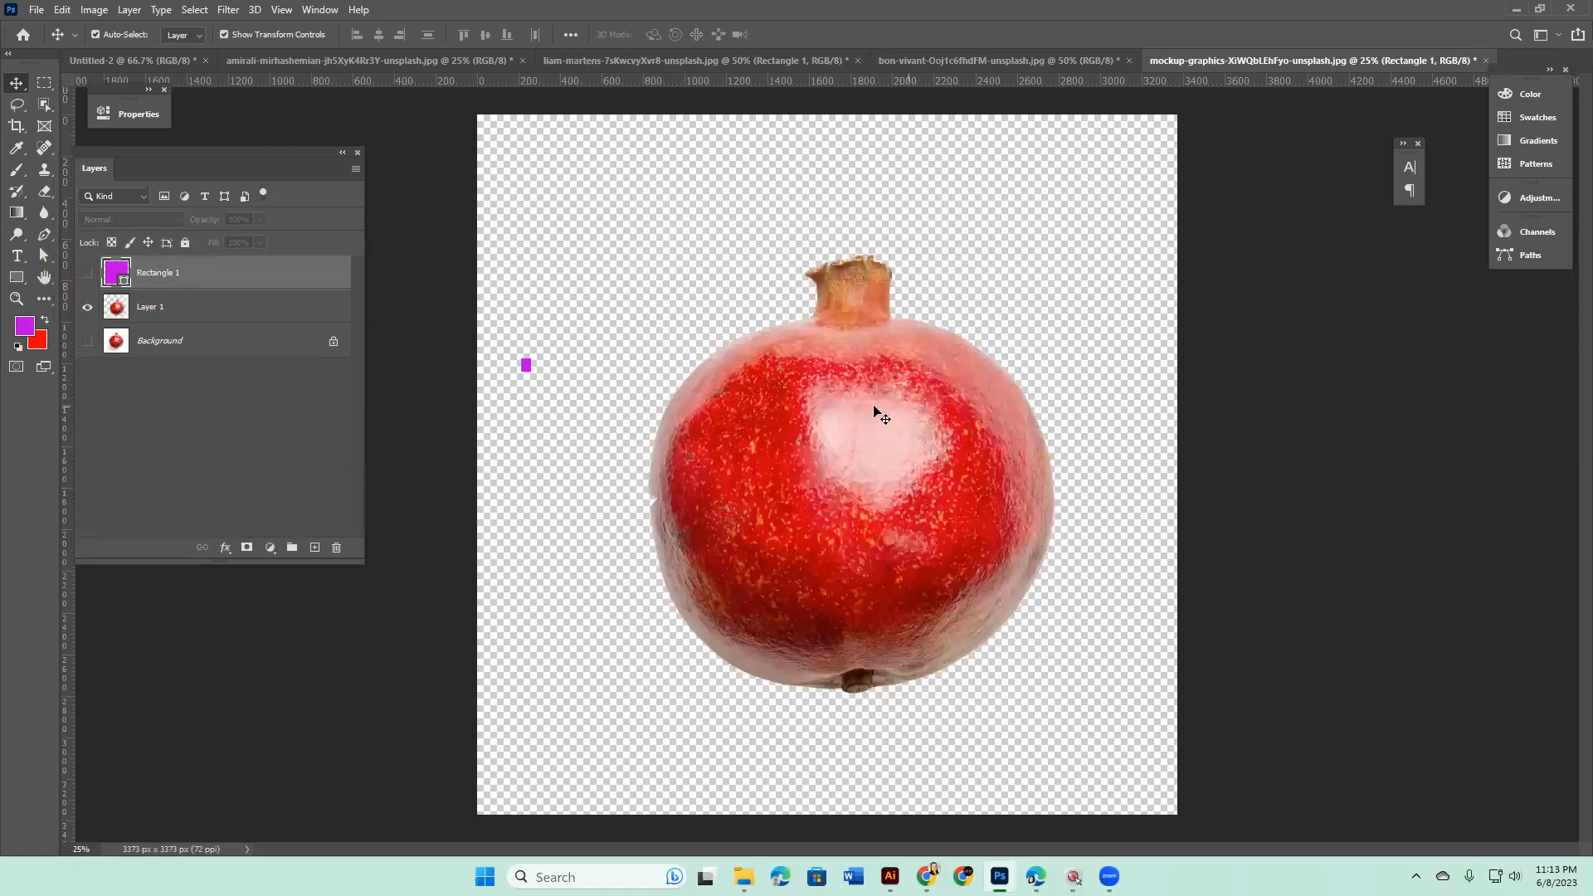
# Draw an elliptical marquee selection around the bright highlight in the middle of the pomegranate
pyautogui.rightClick(44, 82)
pyautogui.click(95, 101)
pyautogui.moveTo(780, 379); pyautogui.dragTo(969, 553)
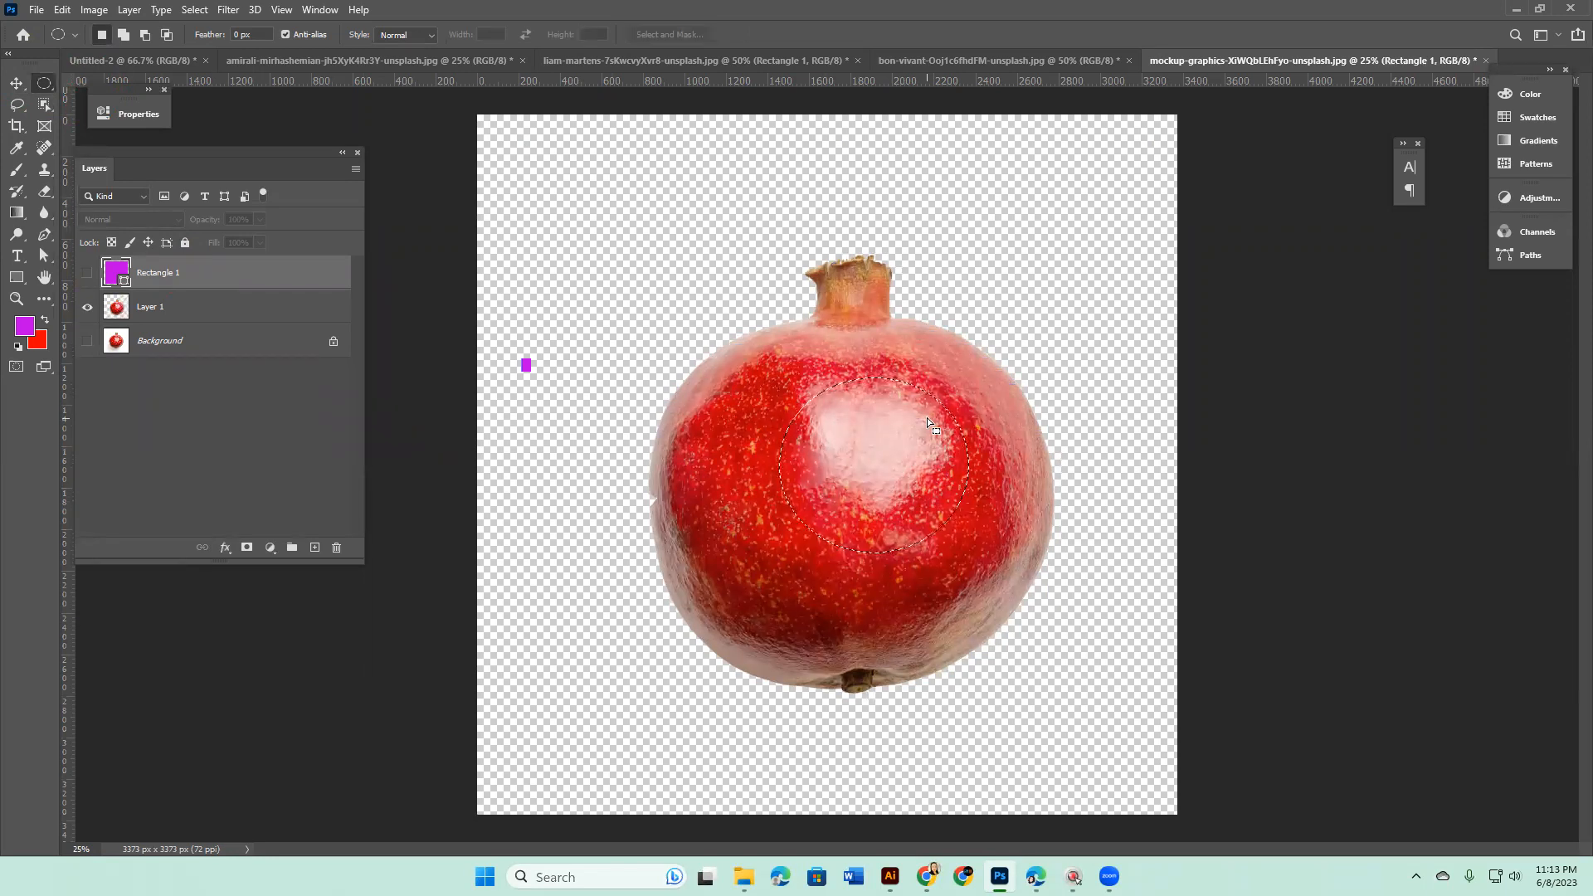
# Try copying the elliptical selection to a new layer with Rectangle 1 active, undoing each duplicate
pyautogui.hotkey('ctrl', 'j')
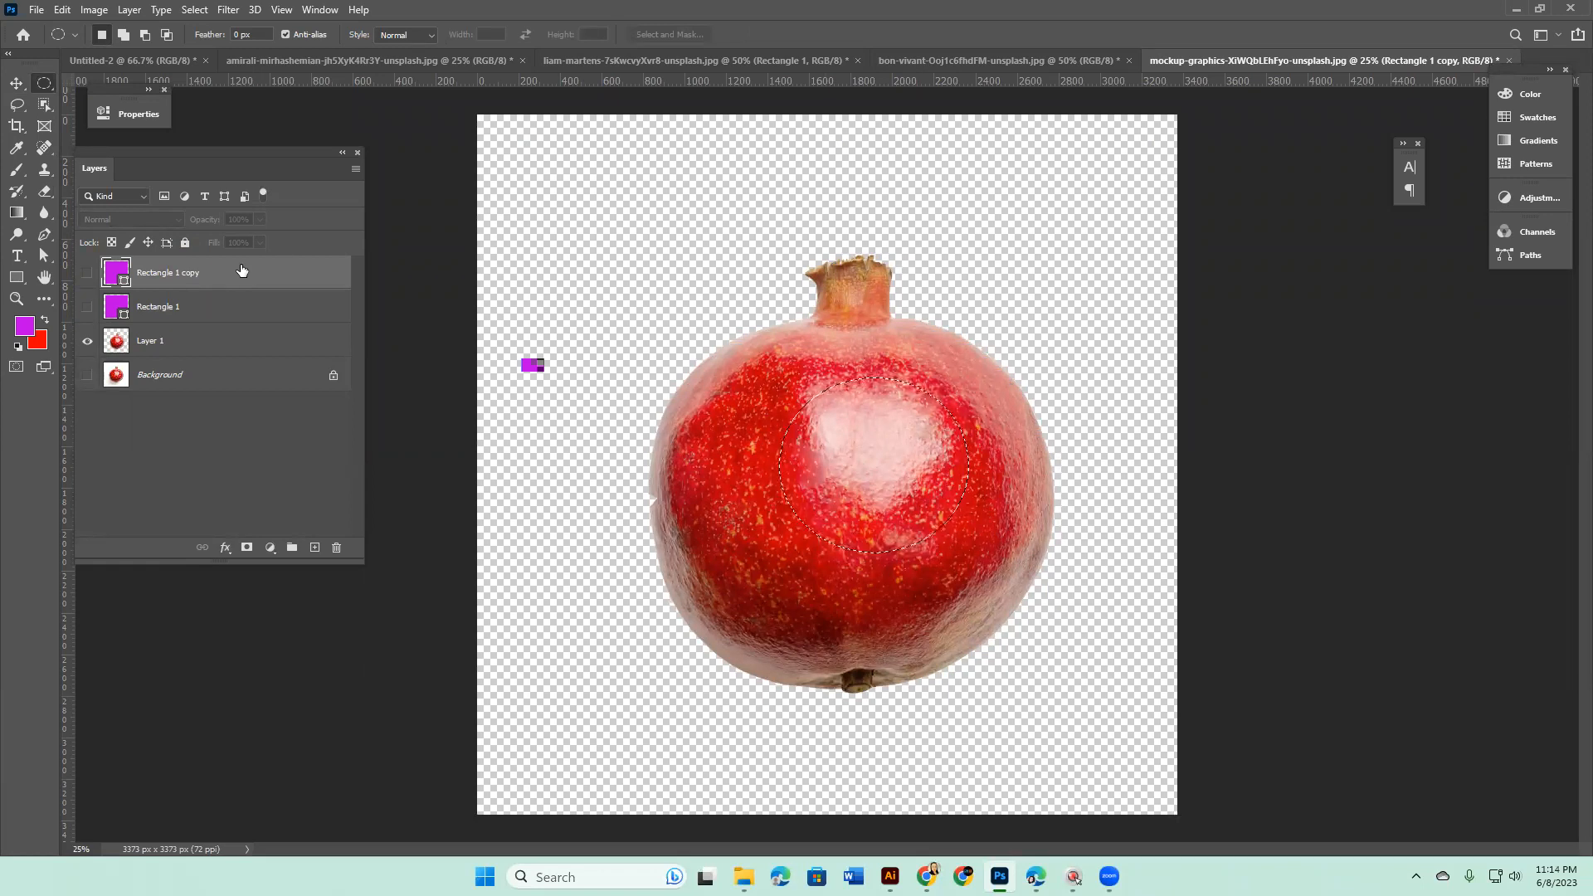
pyautogui.hotkey('ctrl', 'z')
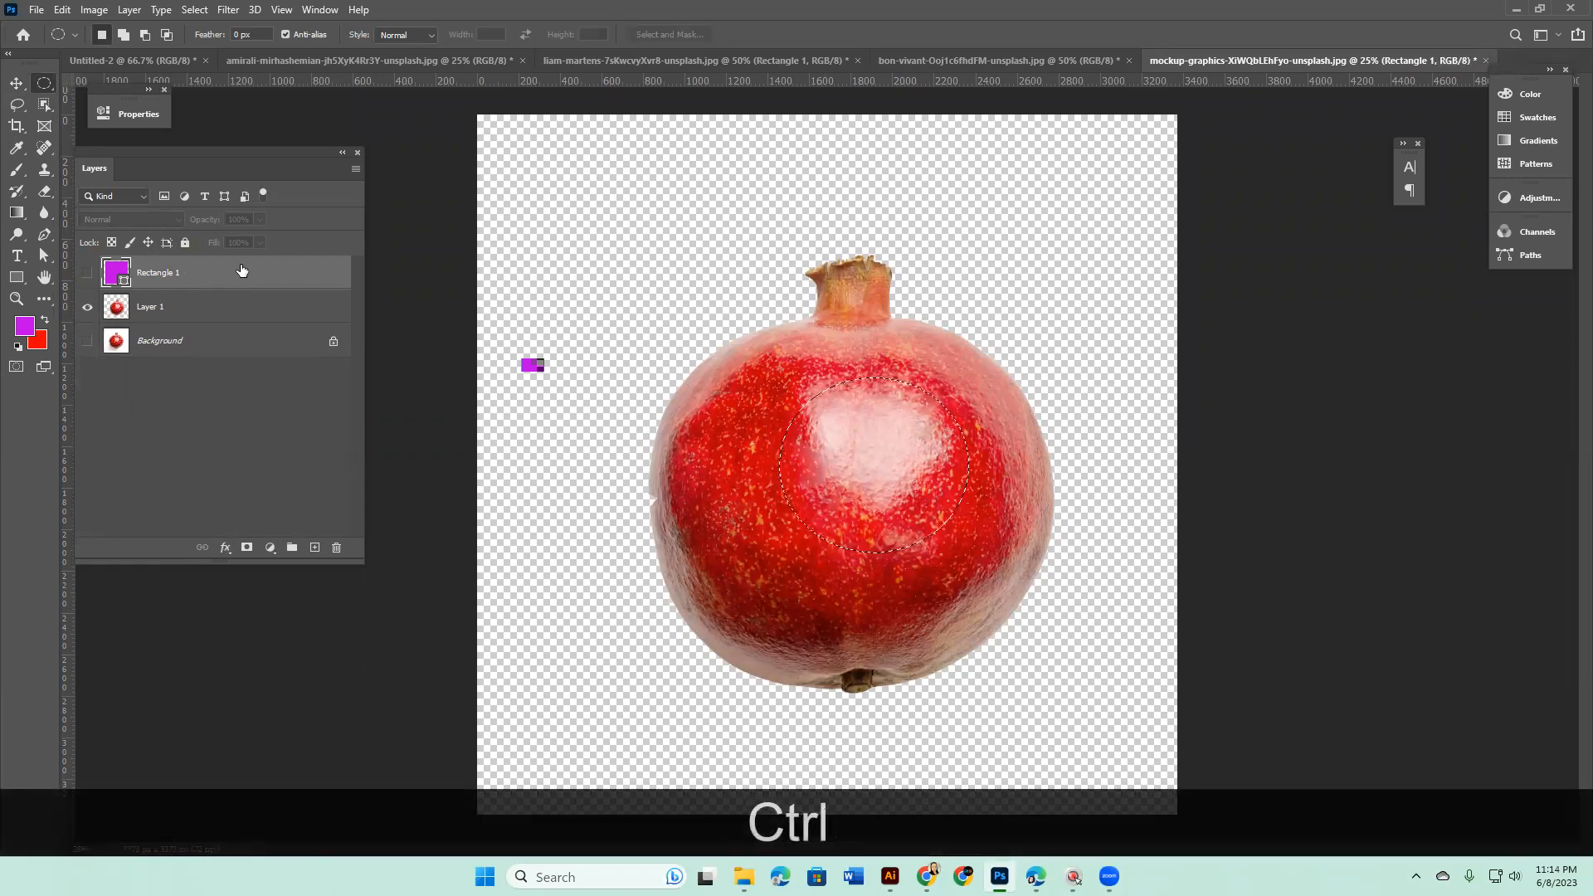
pyautogui.hotkey('ctrl', 'j')
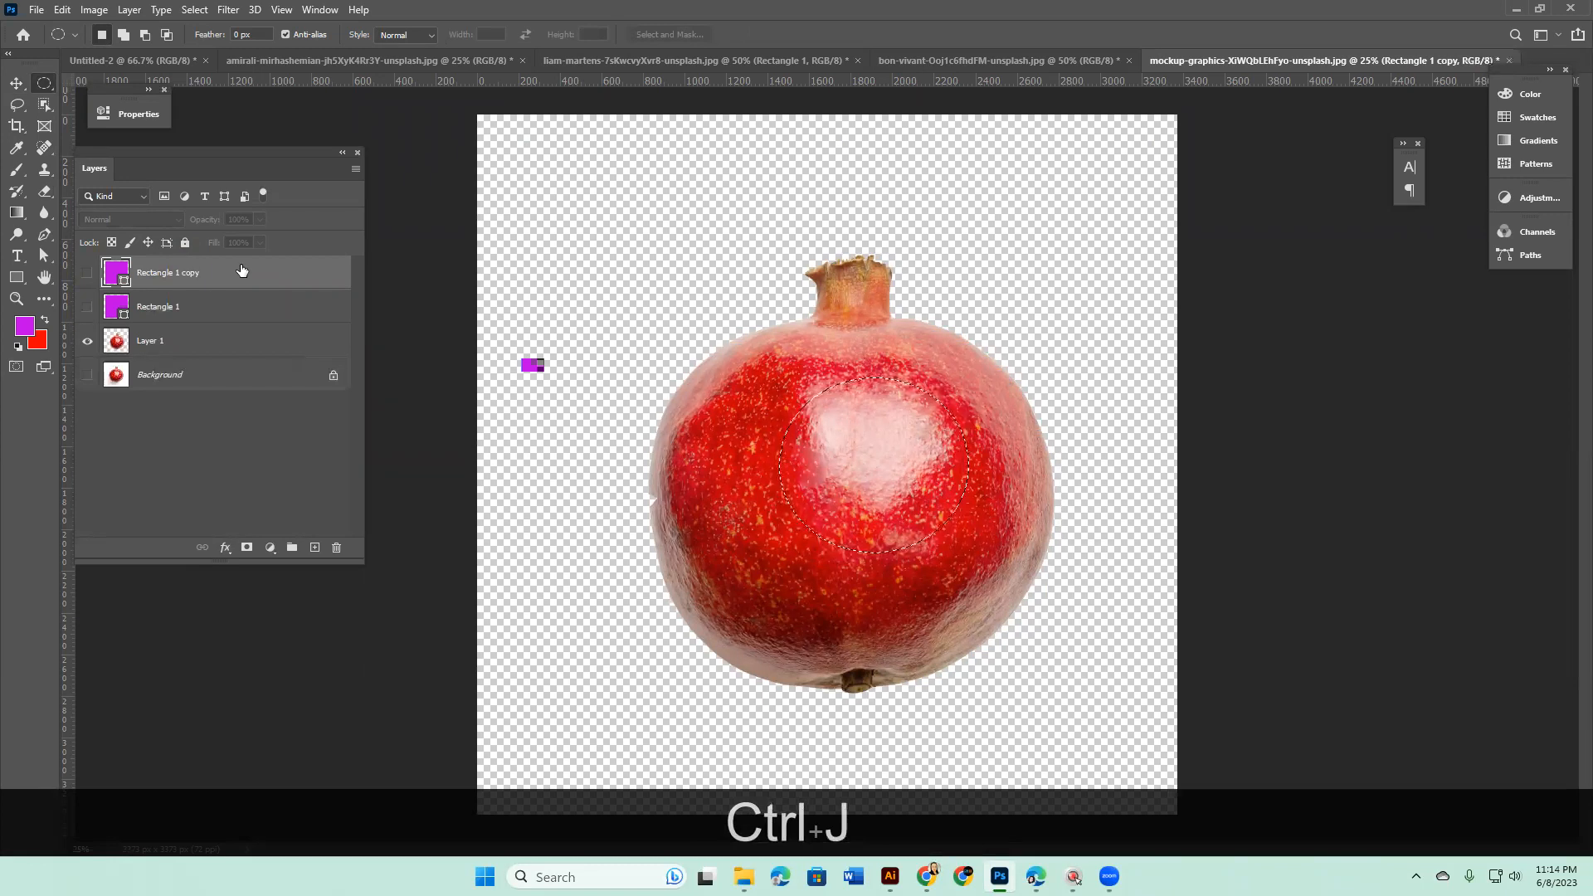
pyautogui.hotkey('ctrl', 'z')
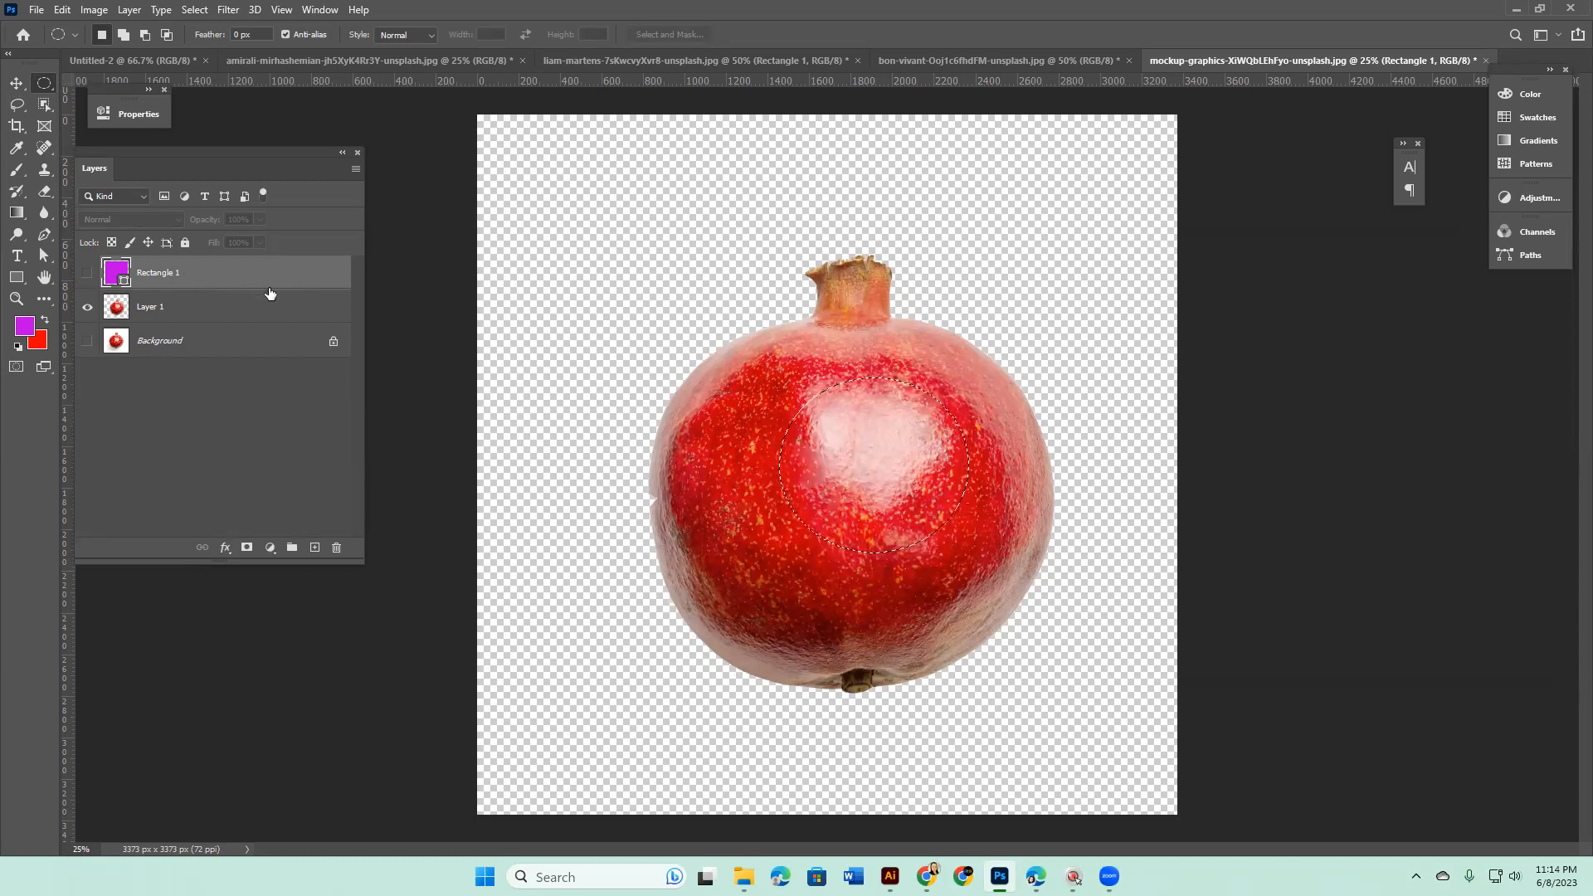
# Copy the elliptical area of Layer 1 to a new layer, hide Layer 1, and undo the copy
pyautogui.click(165, 307)
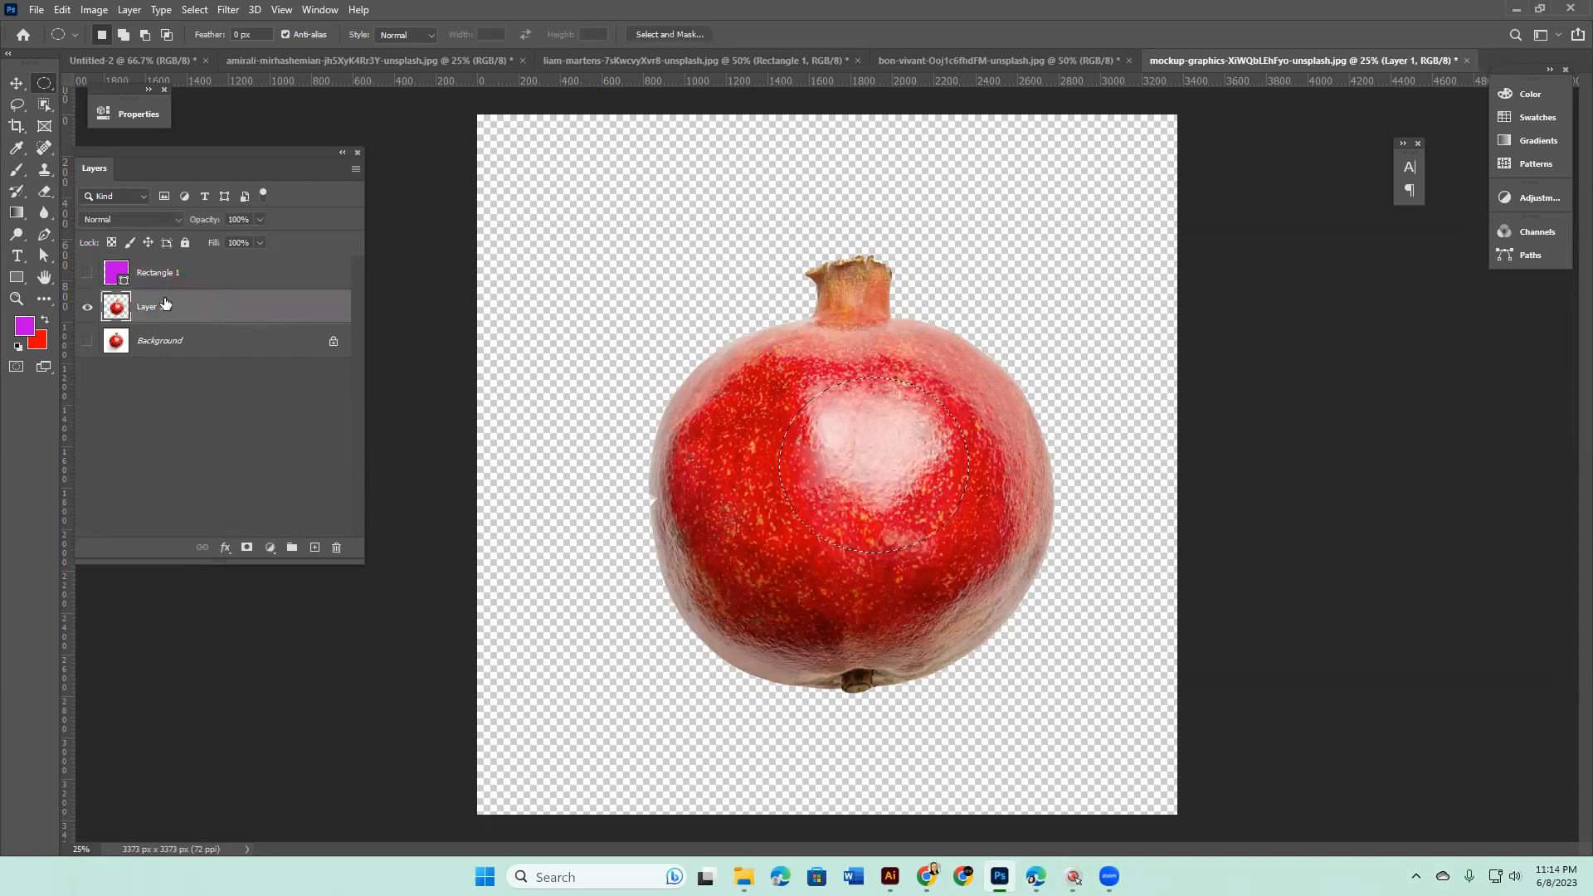
pyautogui.hotkey('ctrl', 'j')
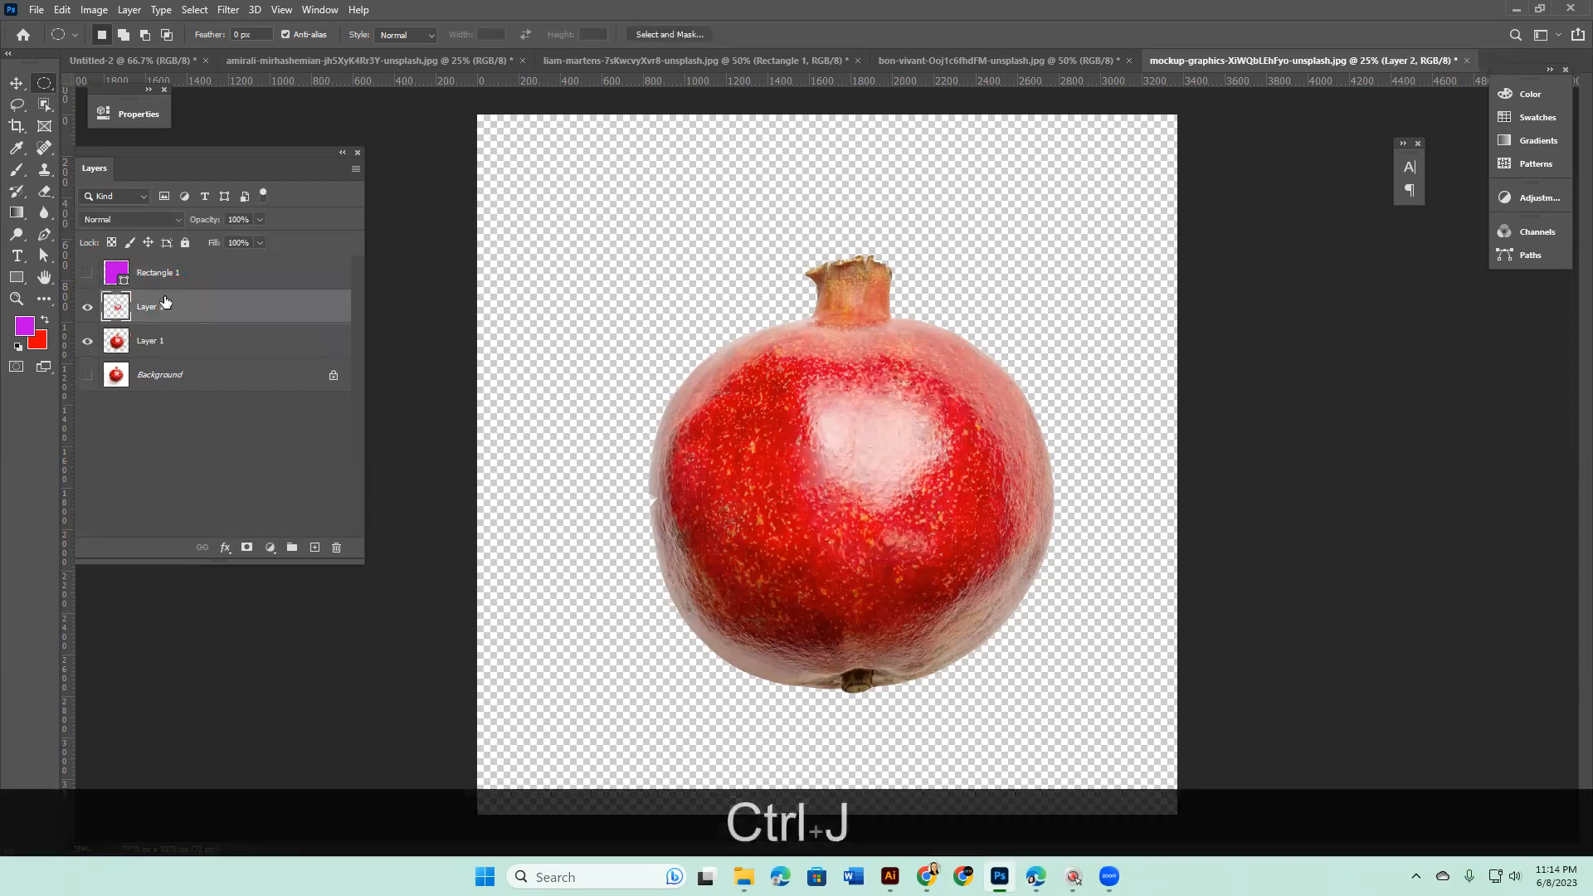
pyautogui.click(88, 338)
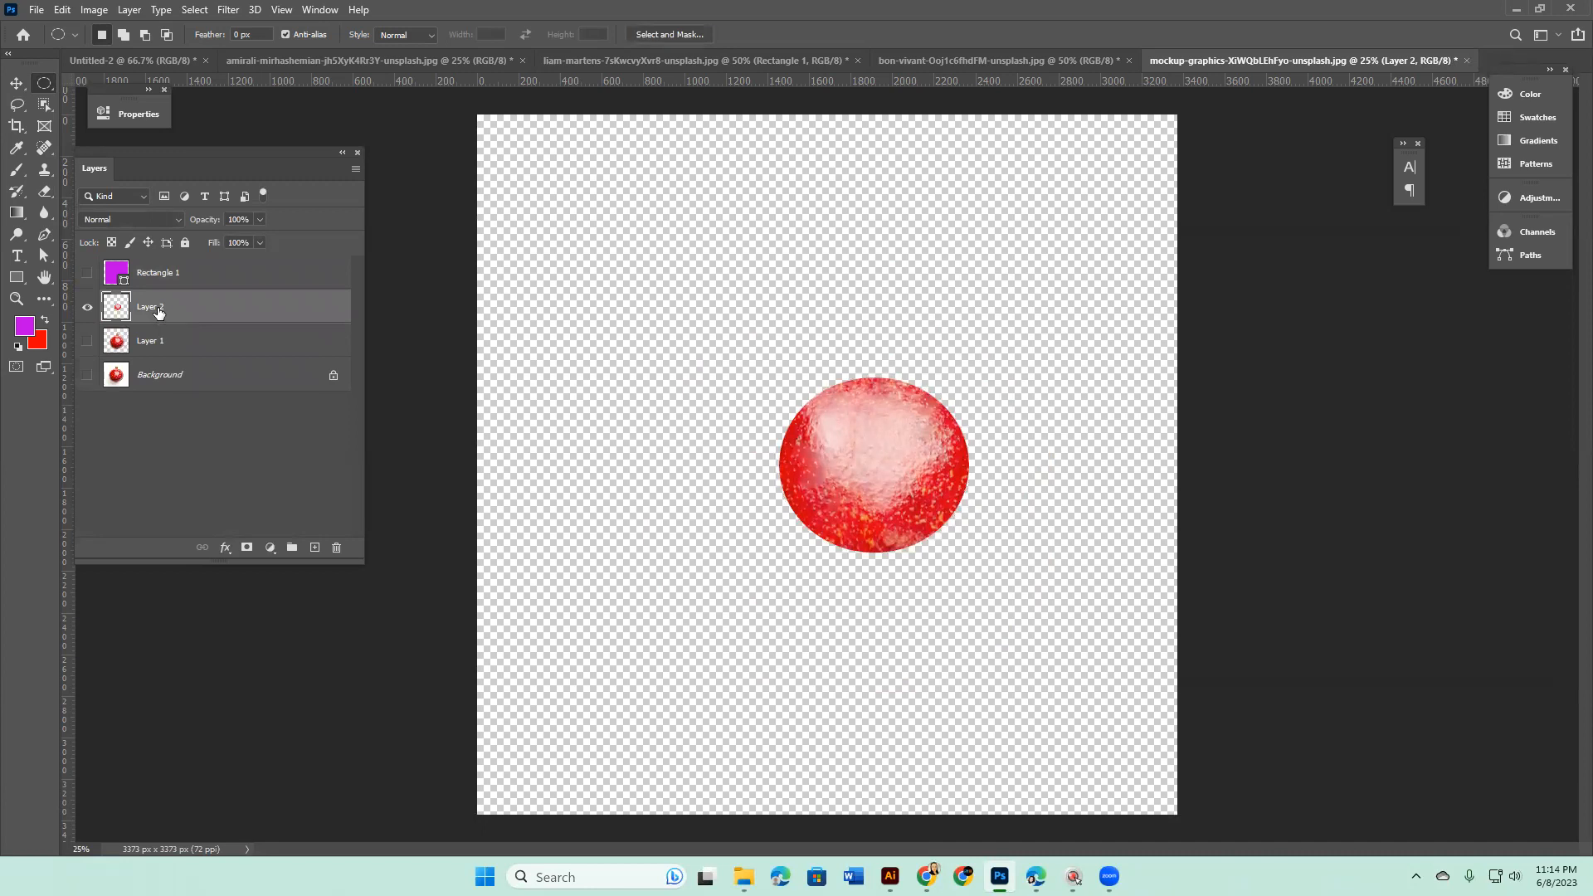
pyautogui.press('ctrl')
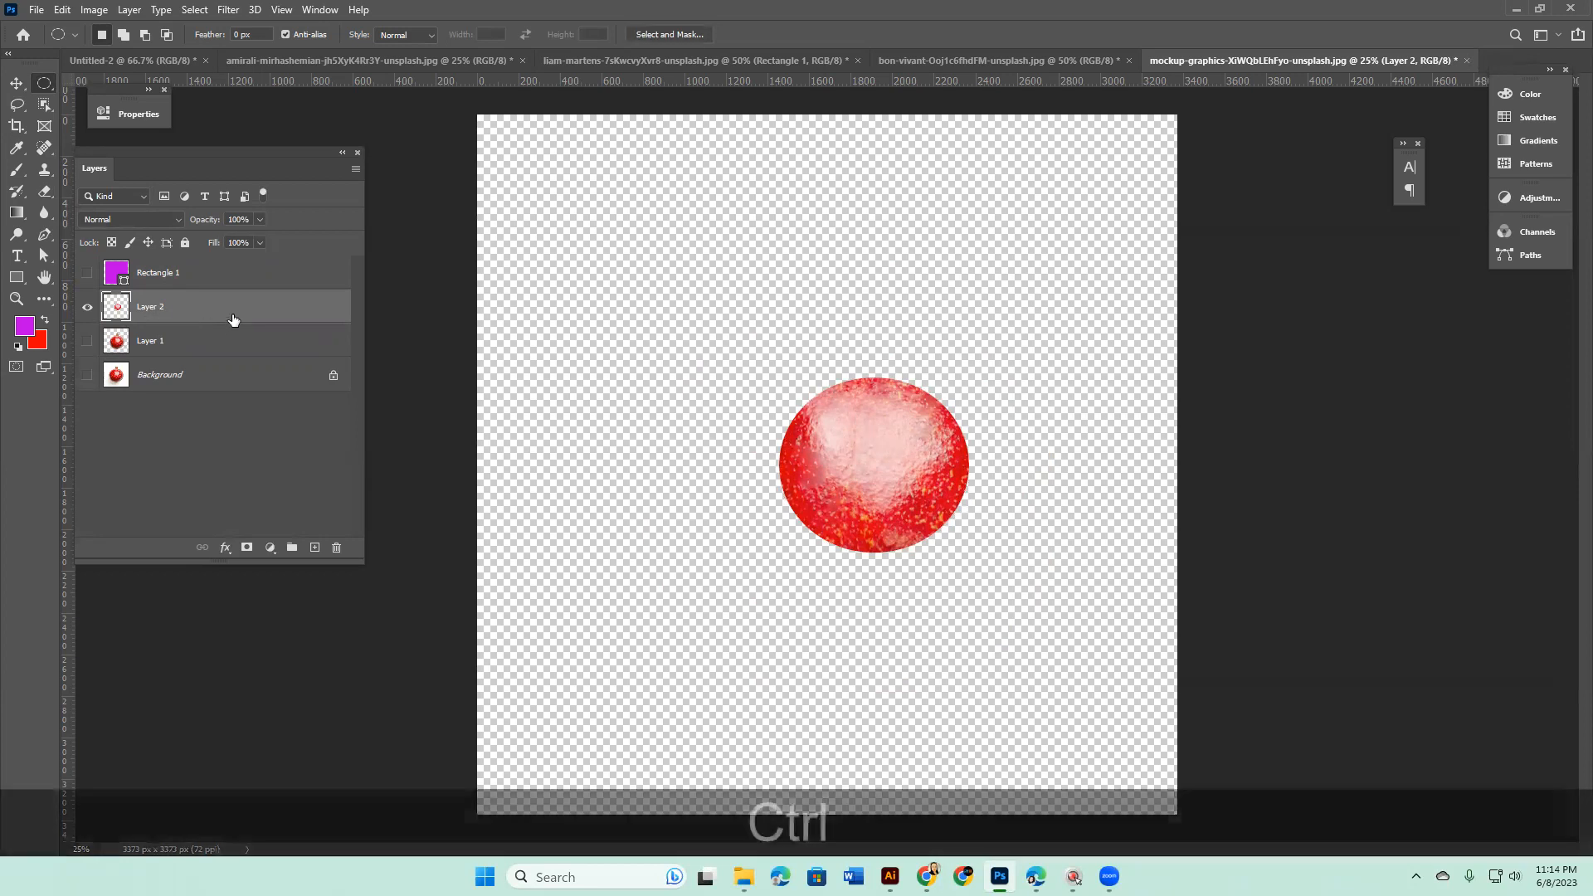
pyautogui.hotkey('ctrl', 'z')
pyautogui.hotkey('ctrl', 'z')
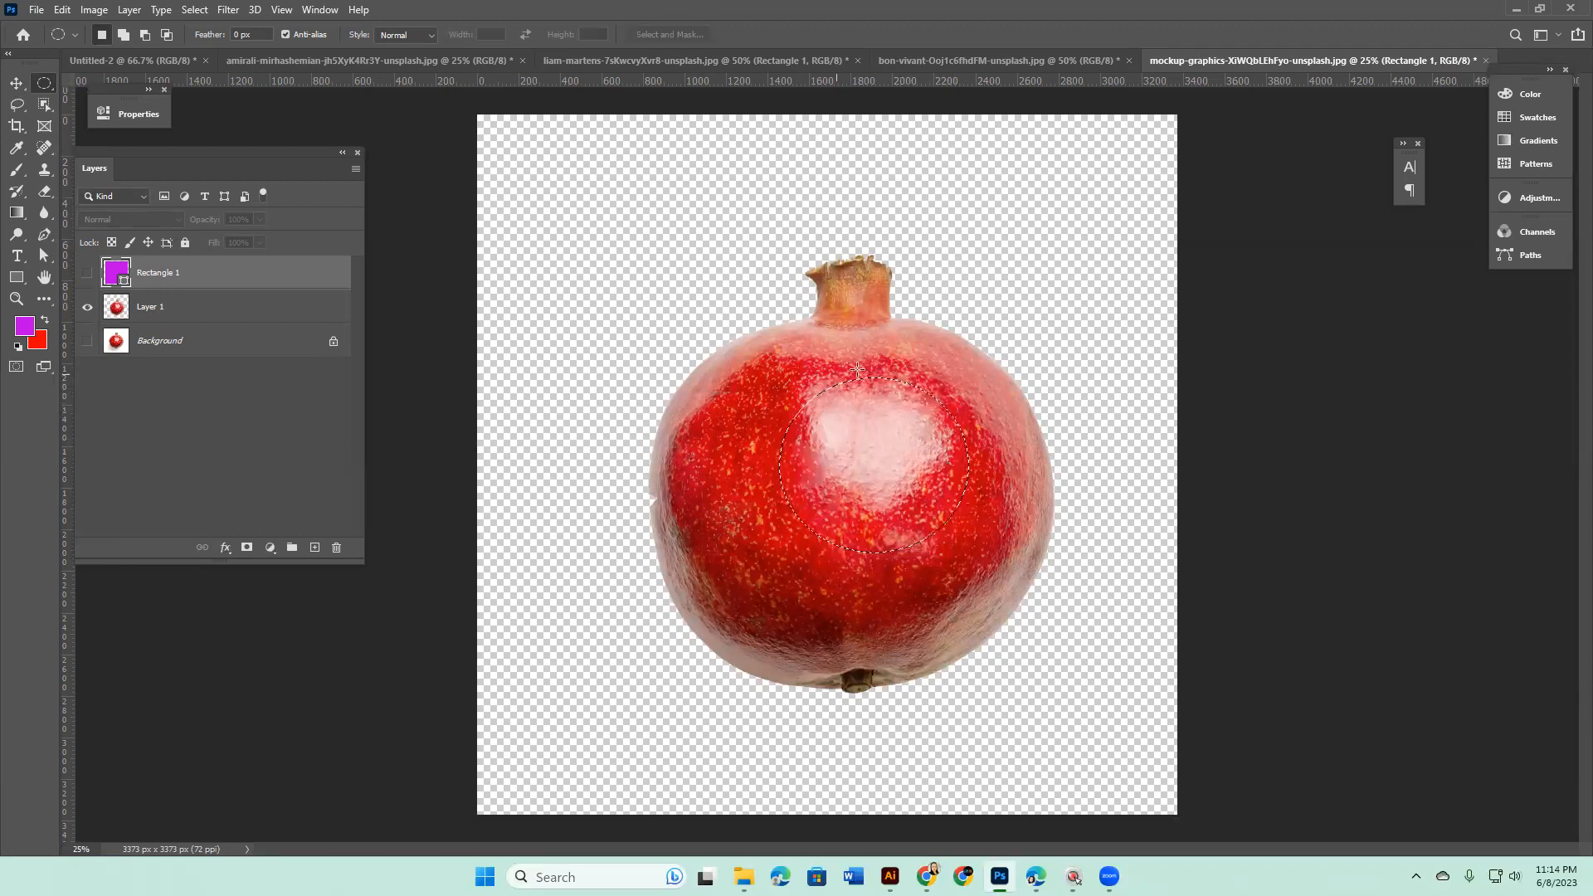
# Duplicate the hidden Rectangle 1 layer six times in a row
pyautogui.press('ctrl')
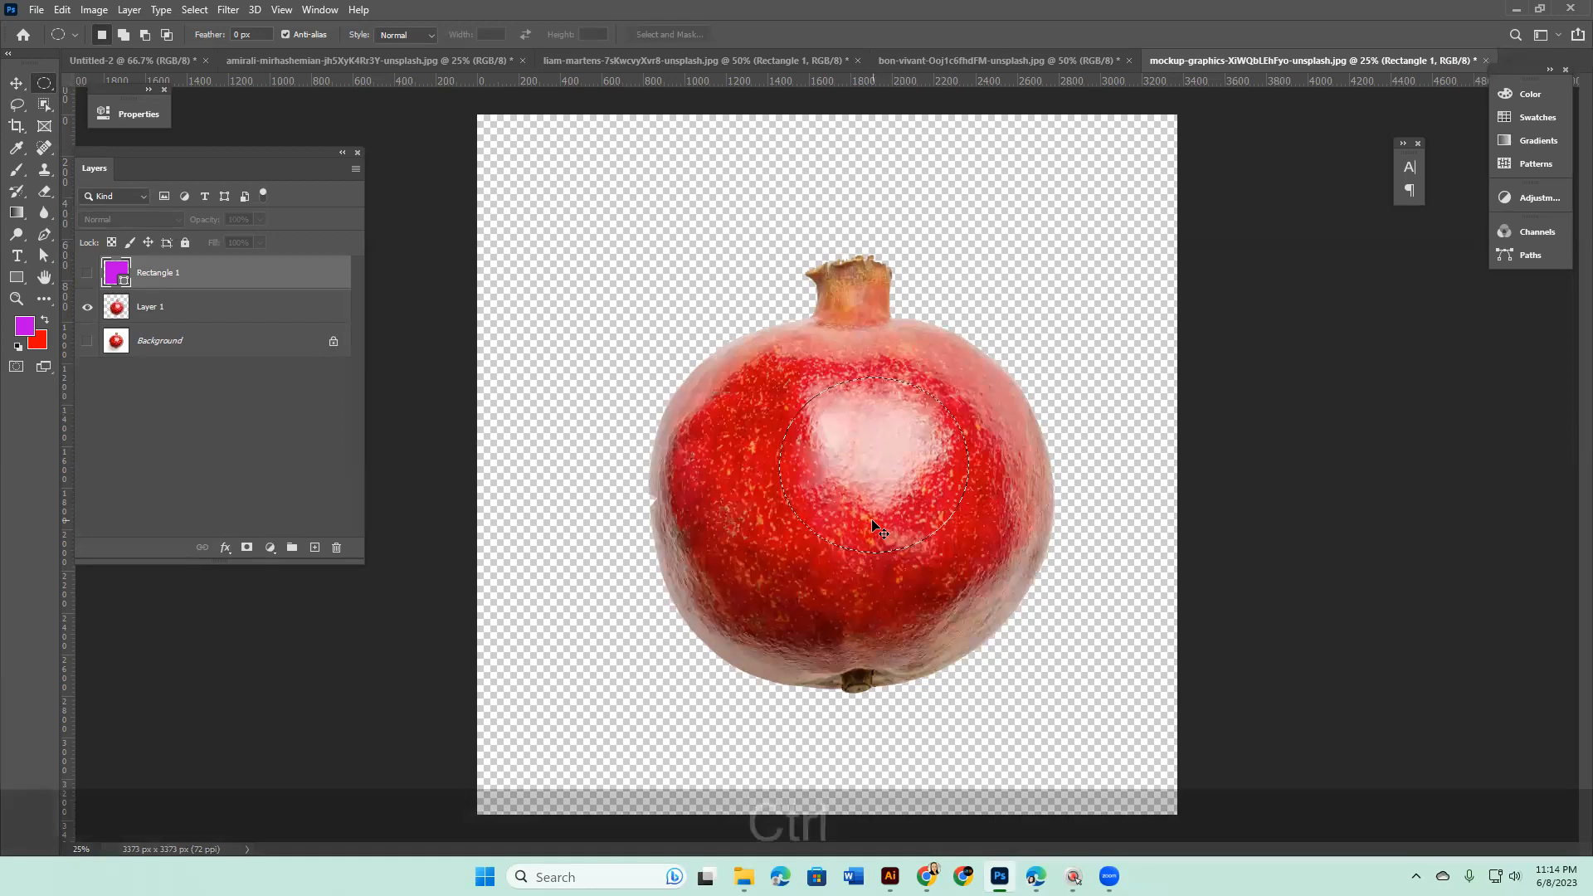
pyautogui.hotkey('ctrl', 'j')
pyautogui.hotkey('ctrl', 'j')
pyautogui.hotkey('ctrl', 'j')
pyautogui.hotkey('ctrl', 'j')
pyautogui.hotkey('ctrl', 'j')
pyautogui.hotkey('ctrl', 'j')
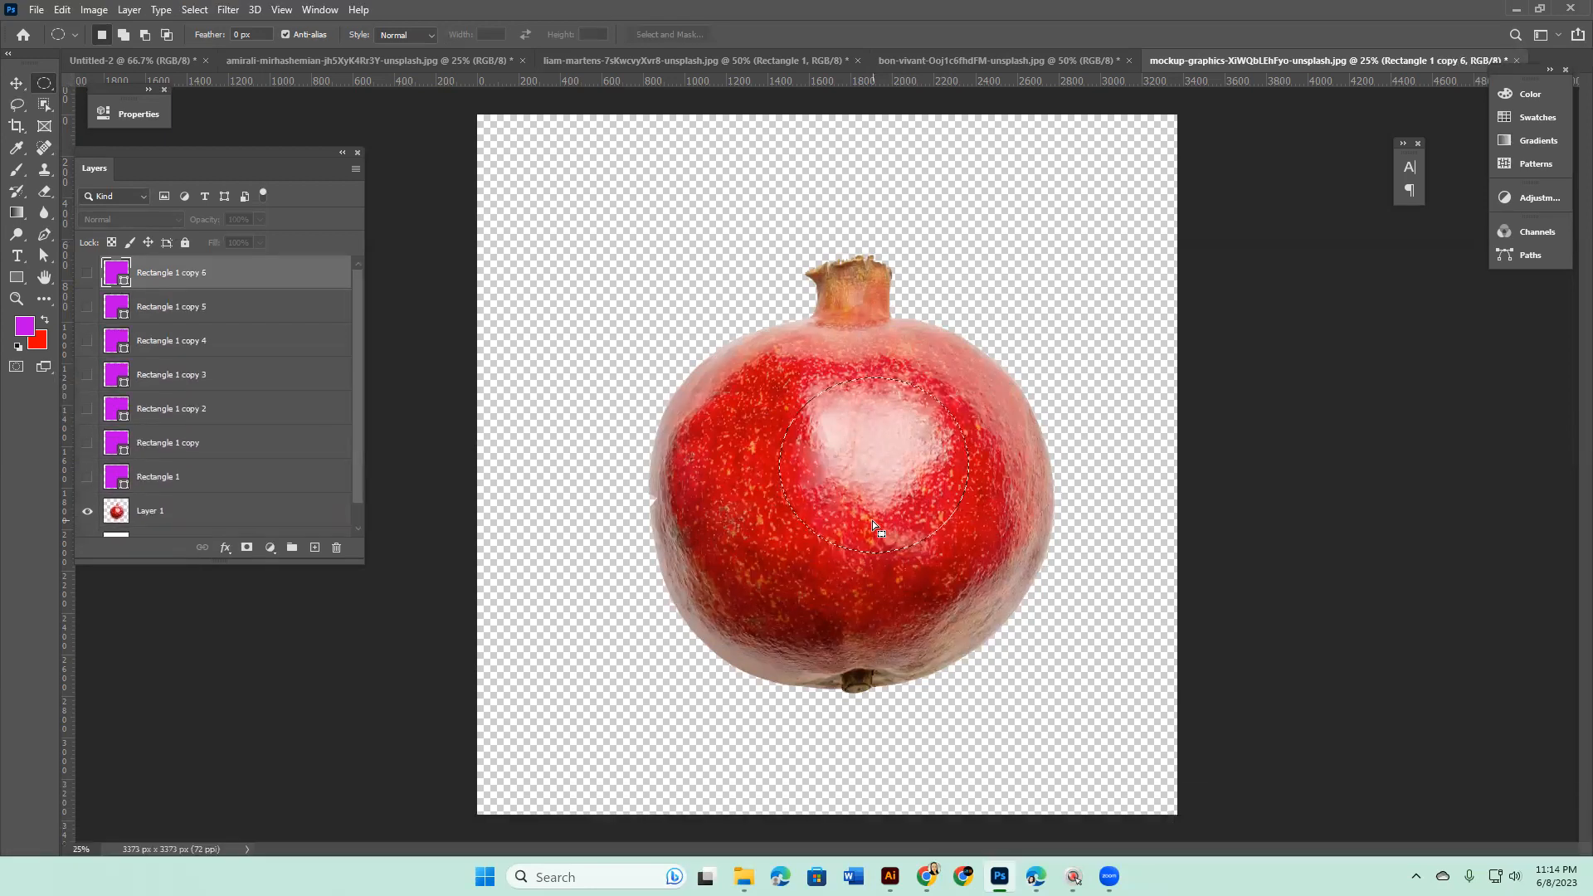
# Undo all six Rectangle 1 duplicates while keeping the elliptical selection active
pyautogui.hotkey('ctrl', 'z')
pyautogui.hotkey('ctrl', 'z')
pyautogui.hotkey('ctrl', 'z')
pyautogui.hotkey('ctrl', 'z')
pyautogui.hotkey('ctrl', 'z')
pyautogui.hotkey('ctrl', 'z')
pyautogui.hotkey('ctrl', 'z')
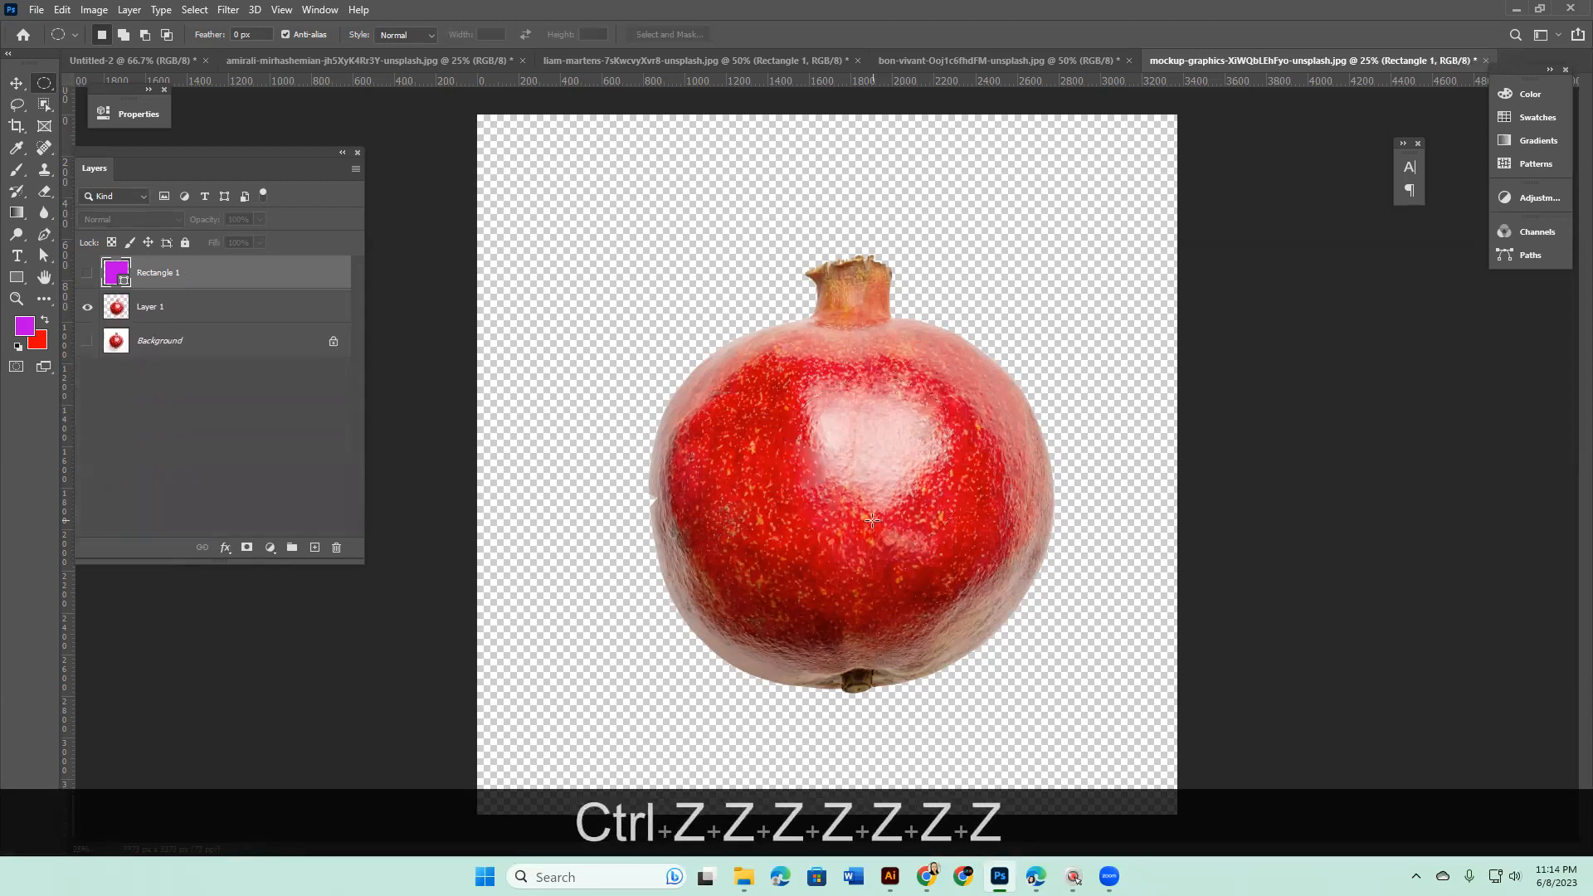
pyautogui.hotkey('ctrl', 'shift', 'z')
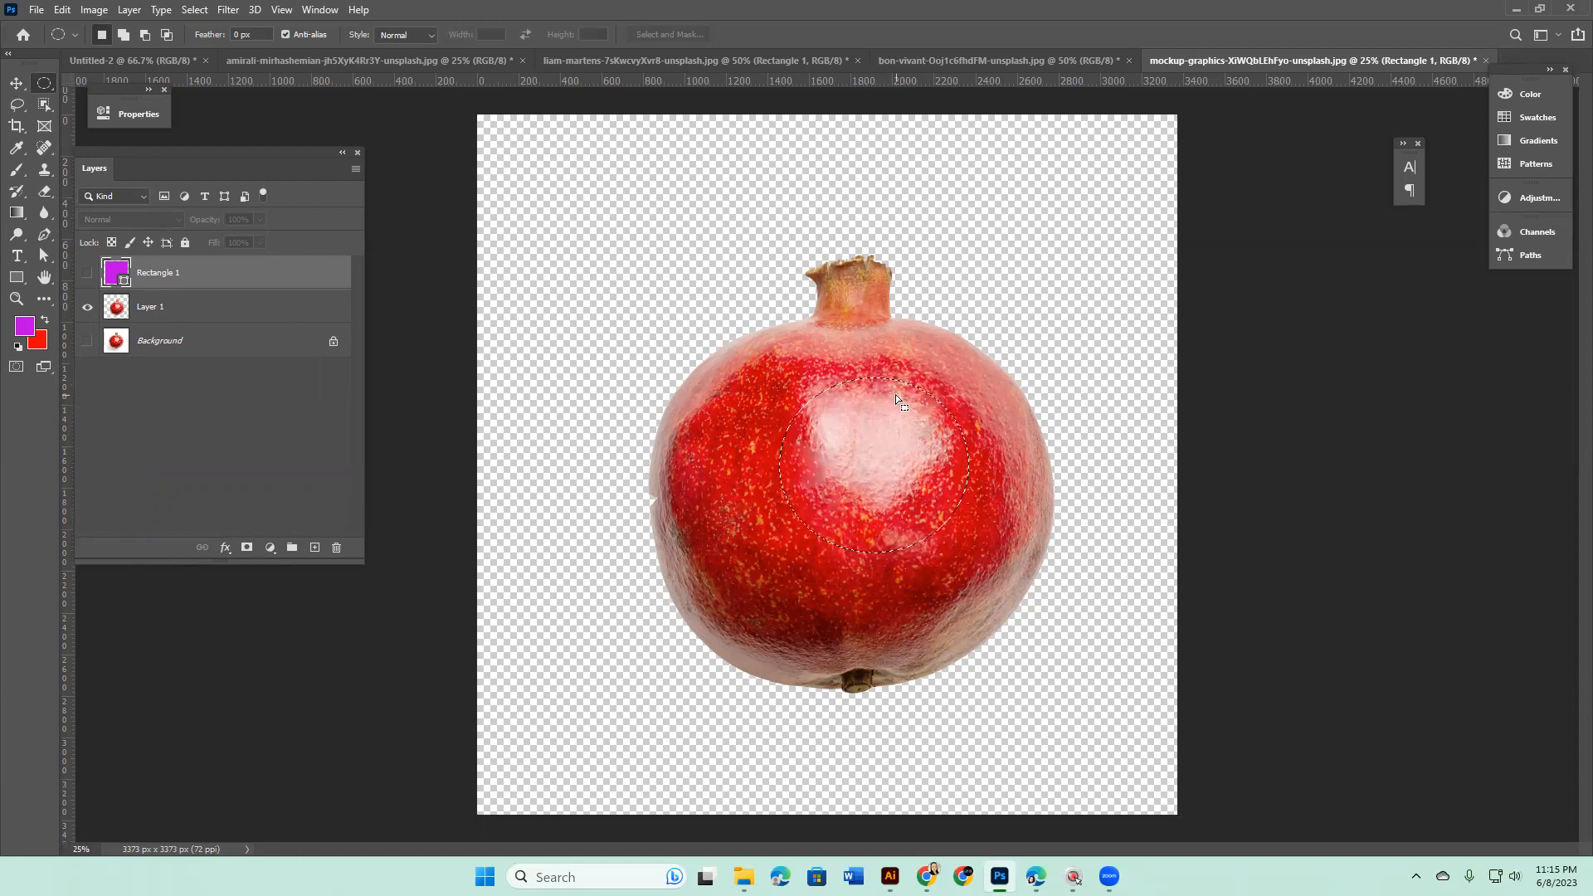
# Copy the elliptical area of Layer 1 to a new layer and hide Layer 1
pyautogui.click(153, 310)
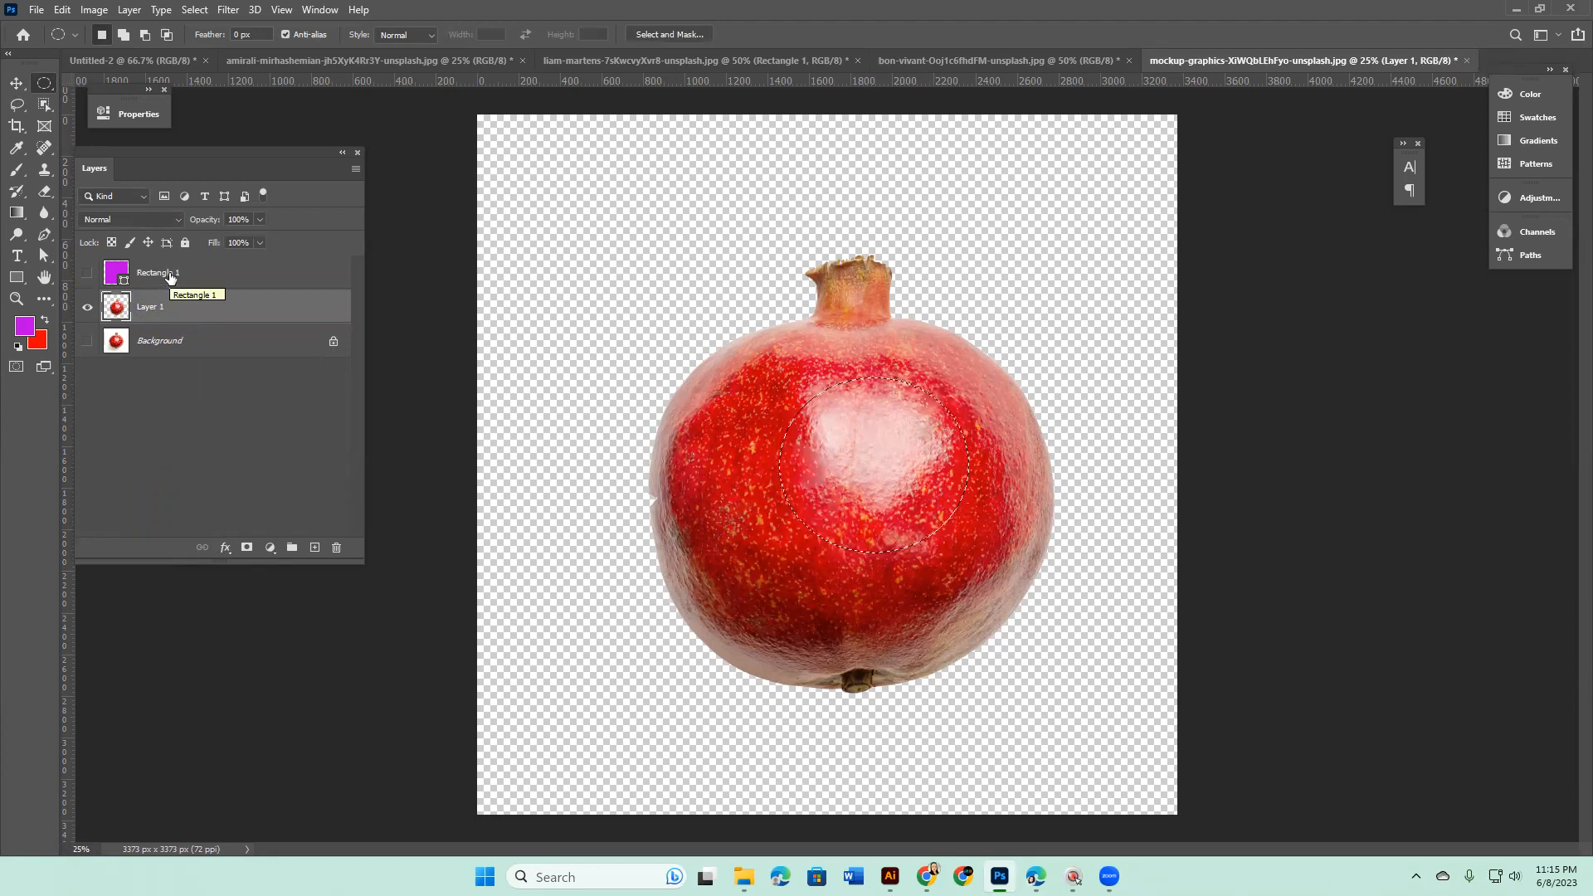
pyautogui.click(170, 276)
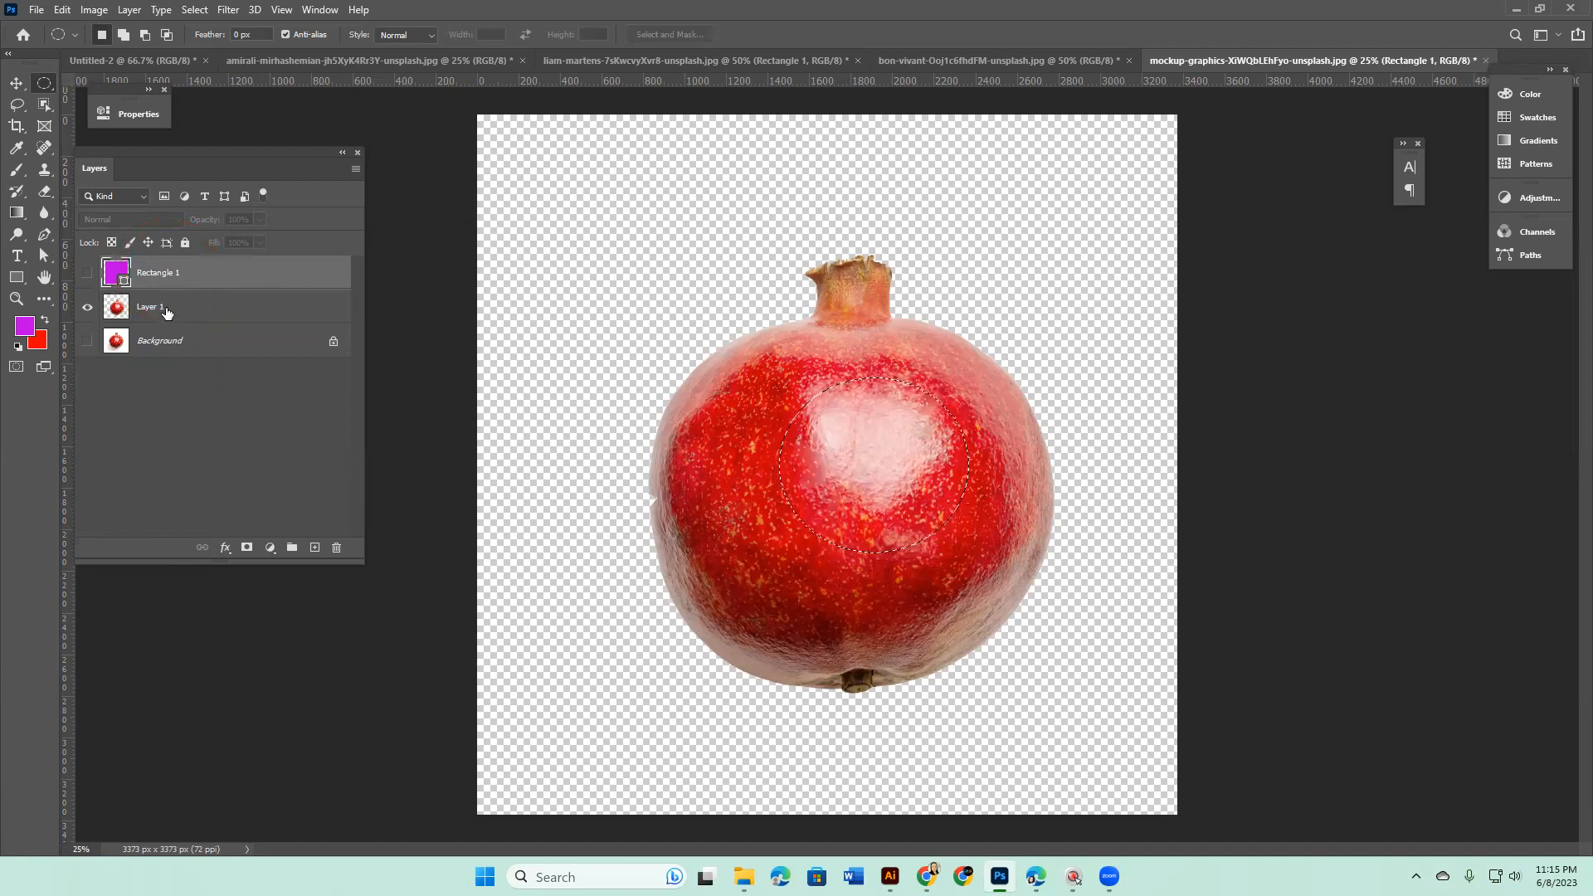
pyautogui.click(168, 312)
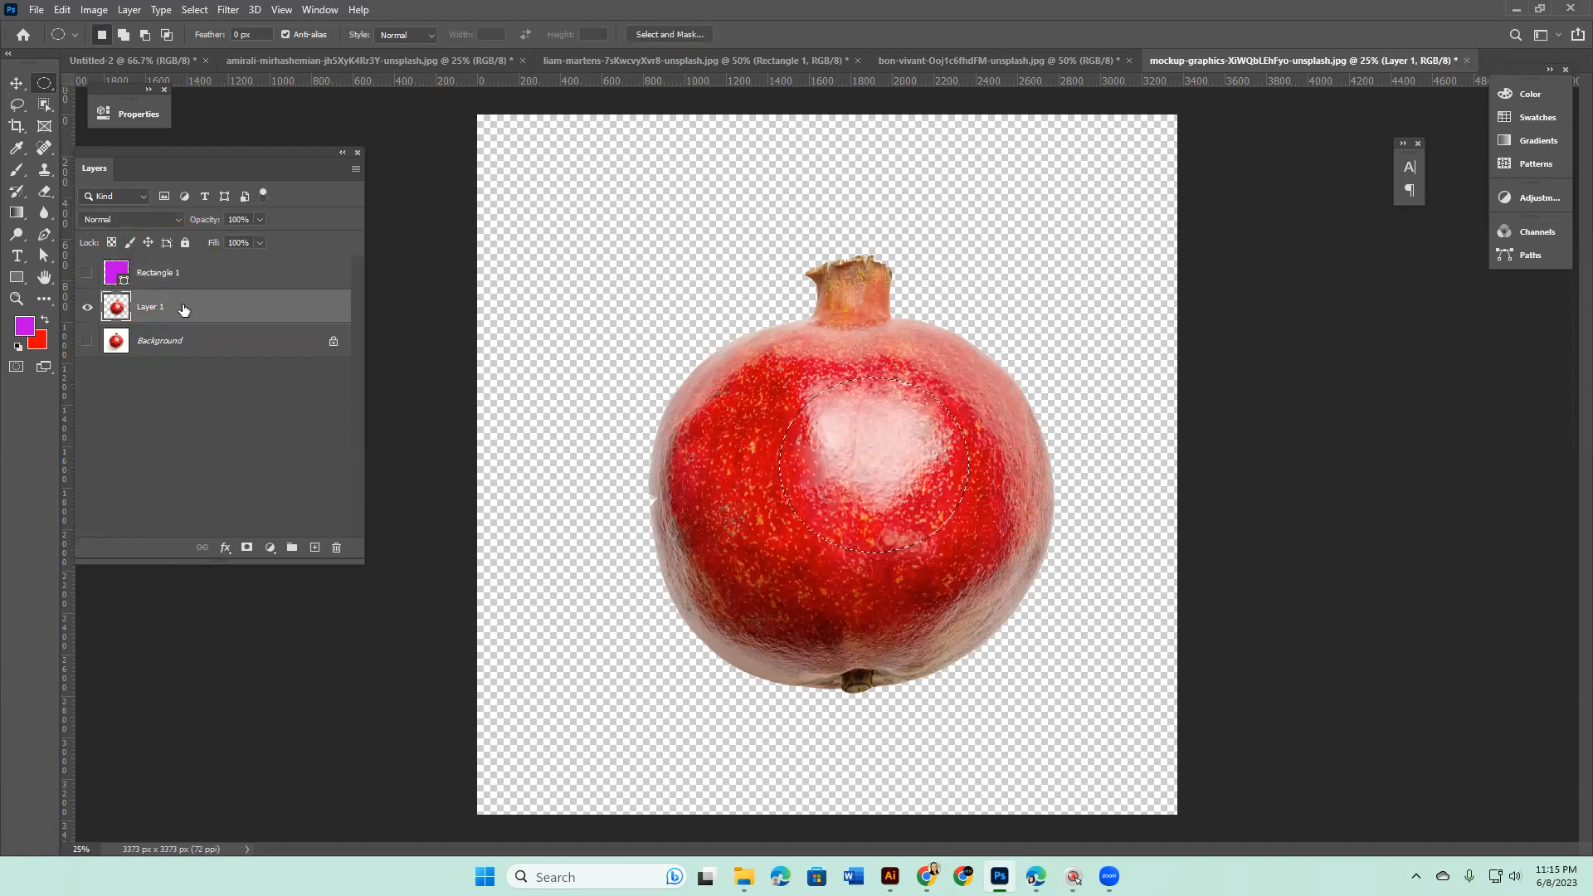
pyautogui.hotkey('ctrl', 'j')
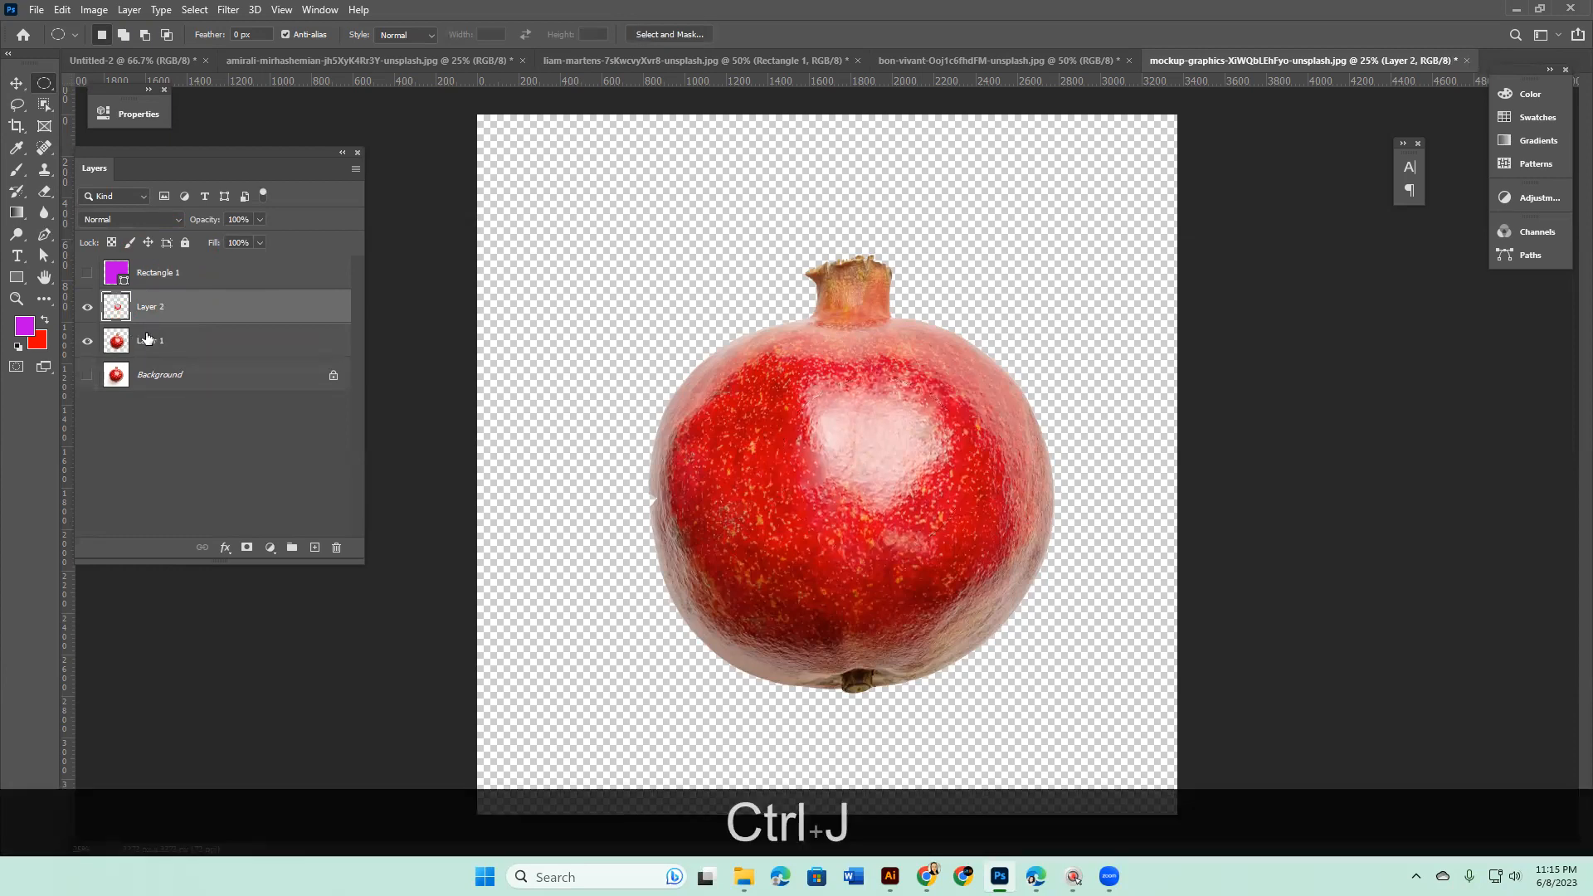
pyautogui.click(87, 341)
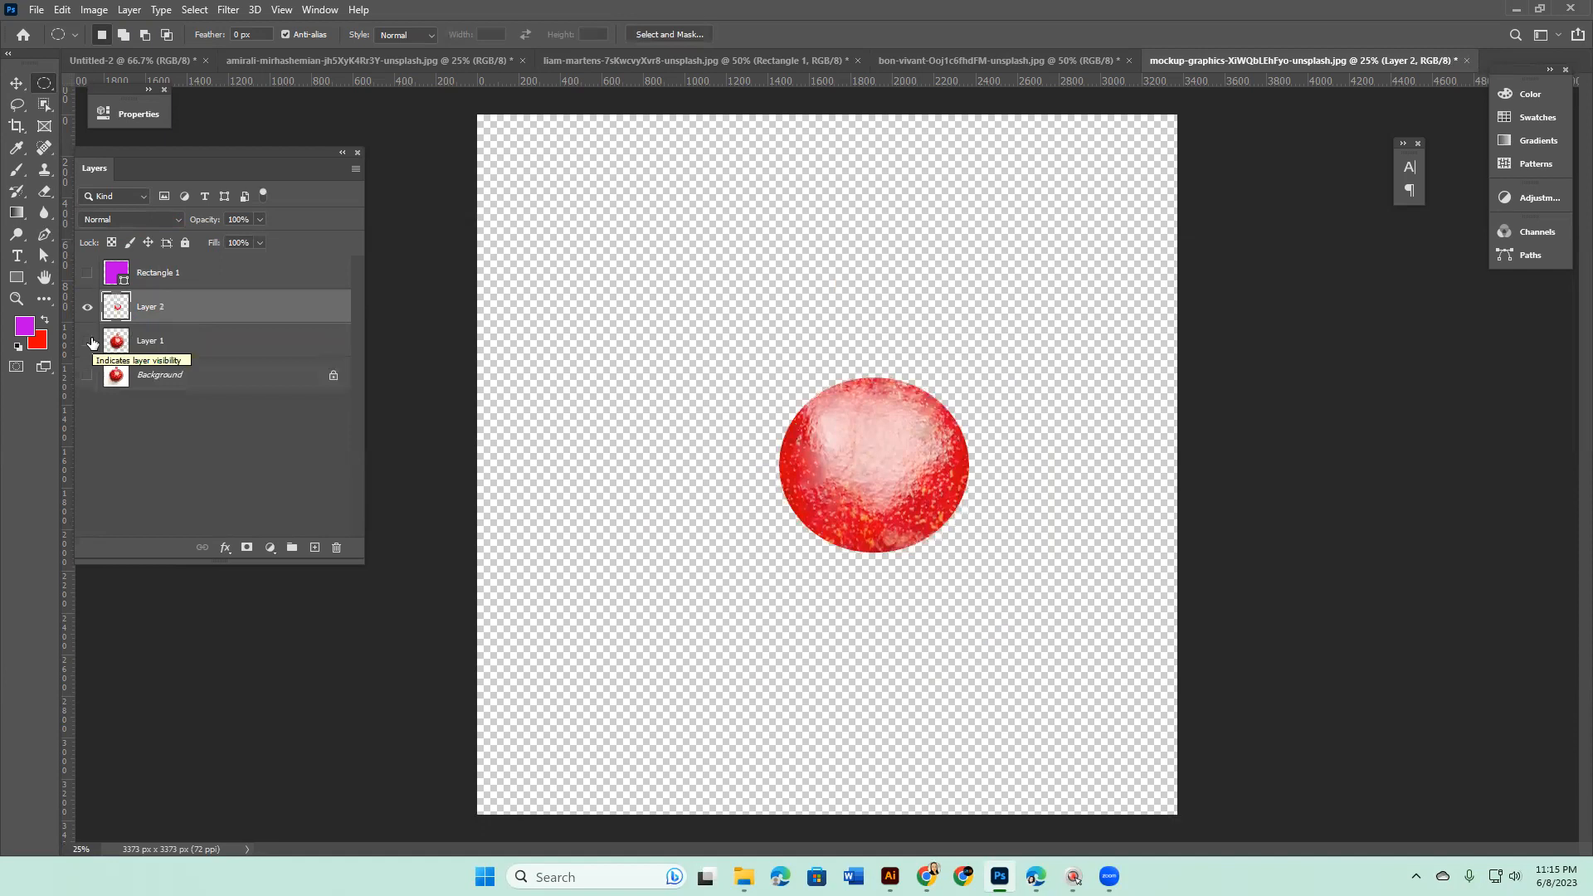
# Hide Layer 2, briefly show the original Background layer, and make Layer 1 the only visible layer
pyautogui.click(16, 83)
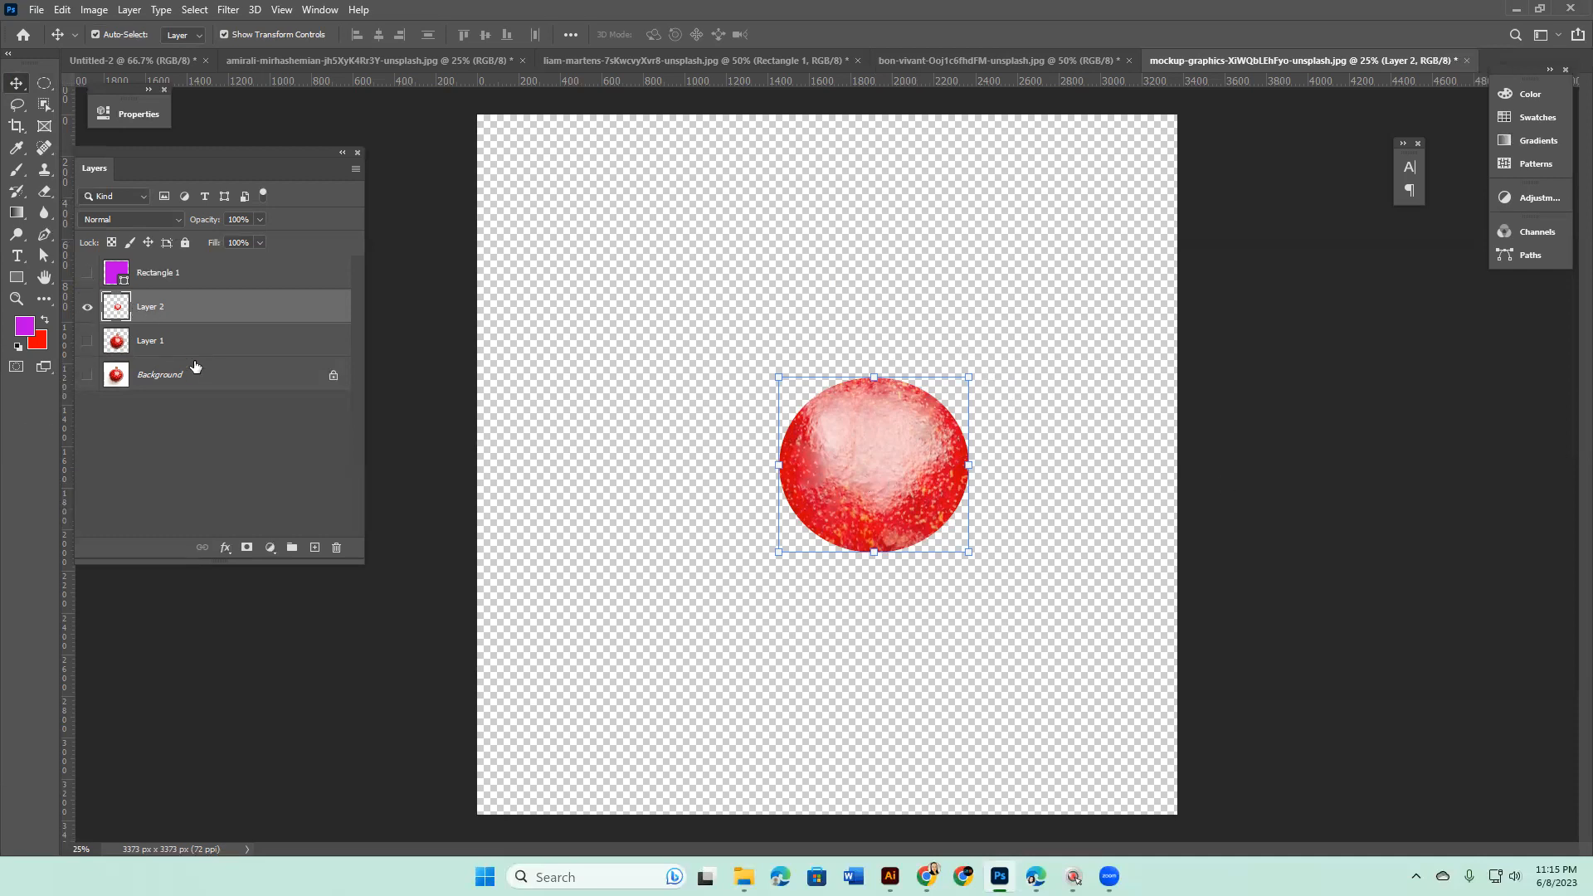
pyautogui.click(154, 375)
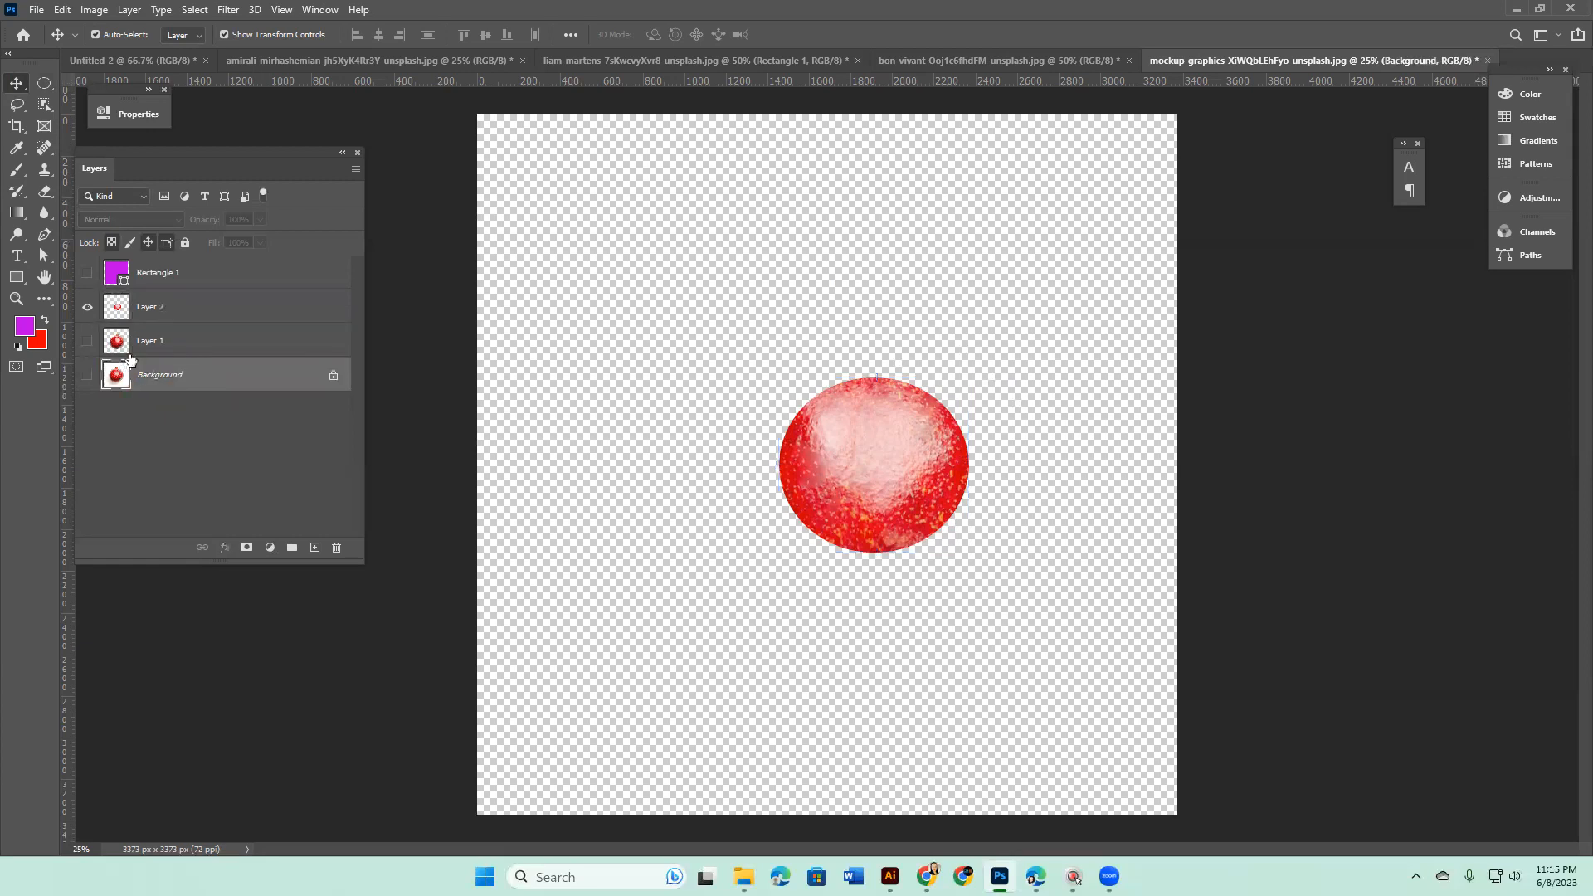
pyautogui.click(87, 307)
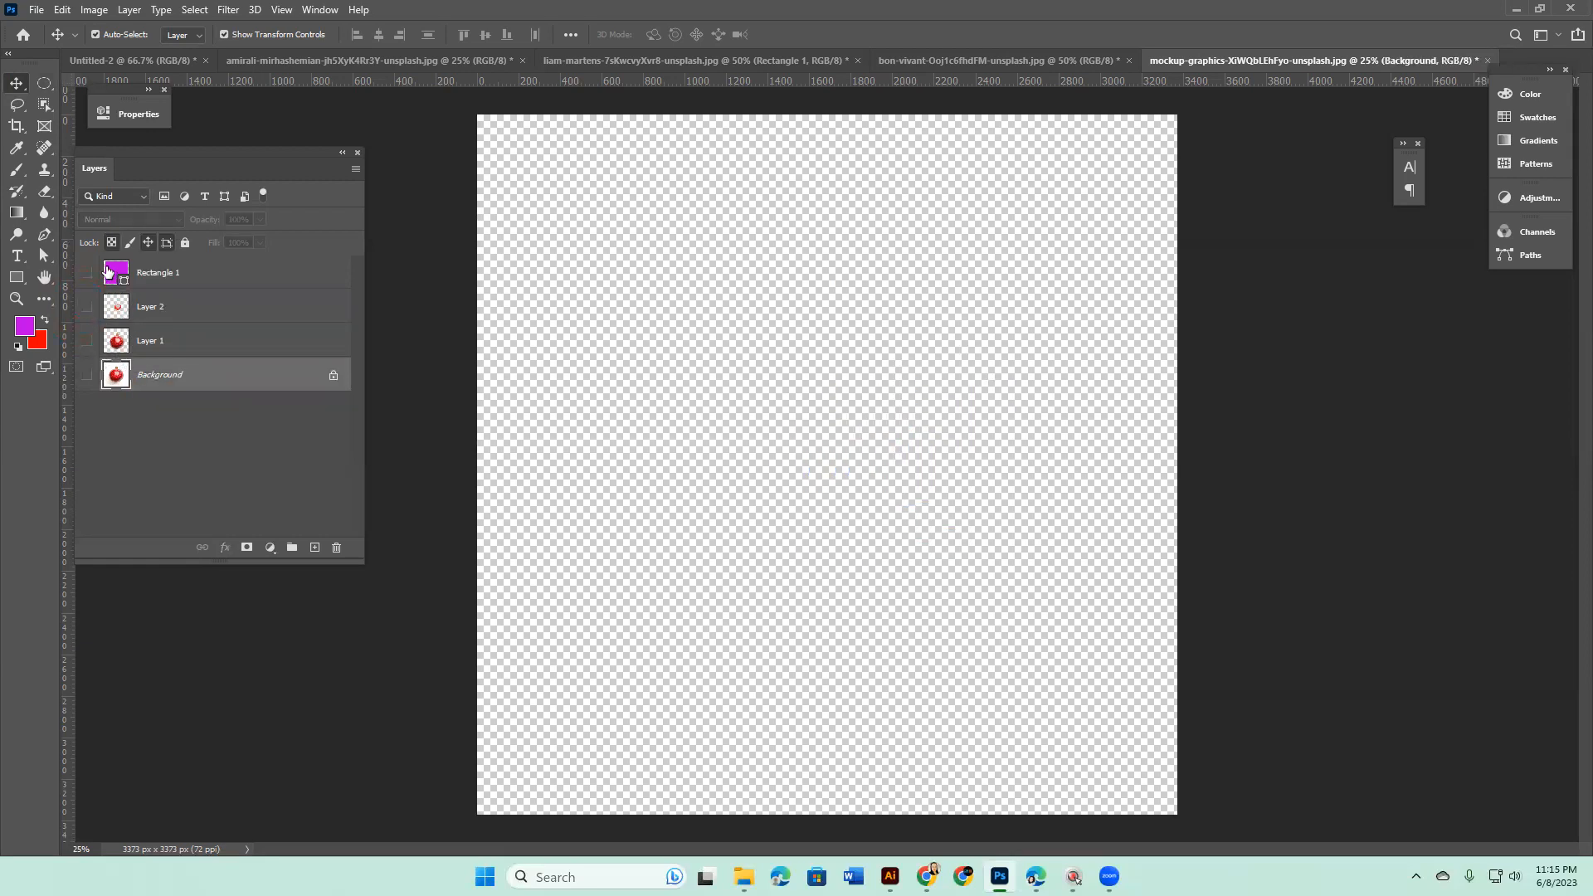
pyautogui.click(86, 375)
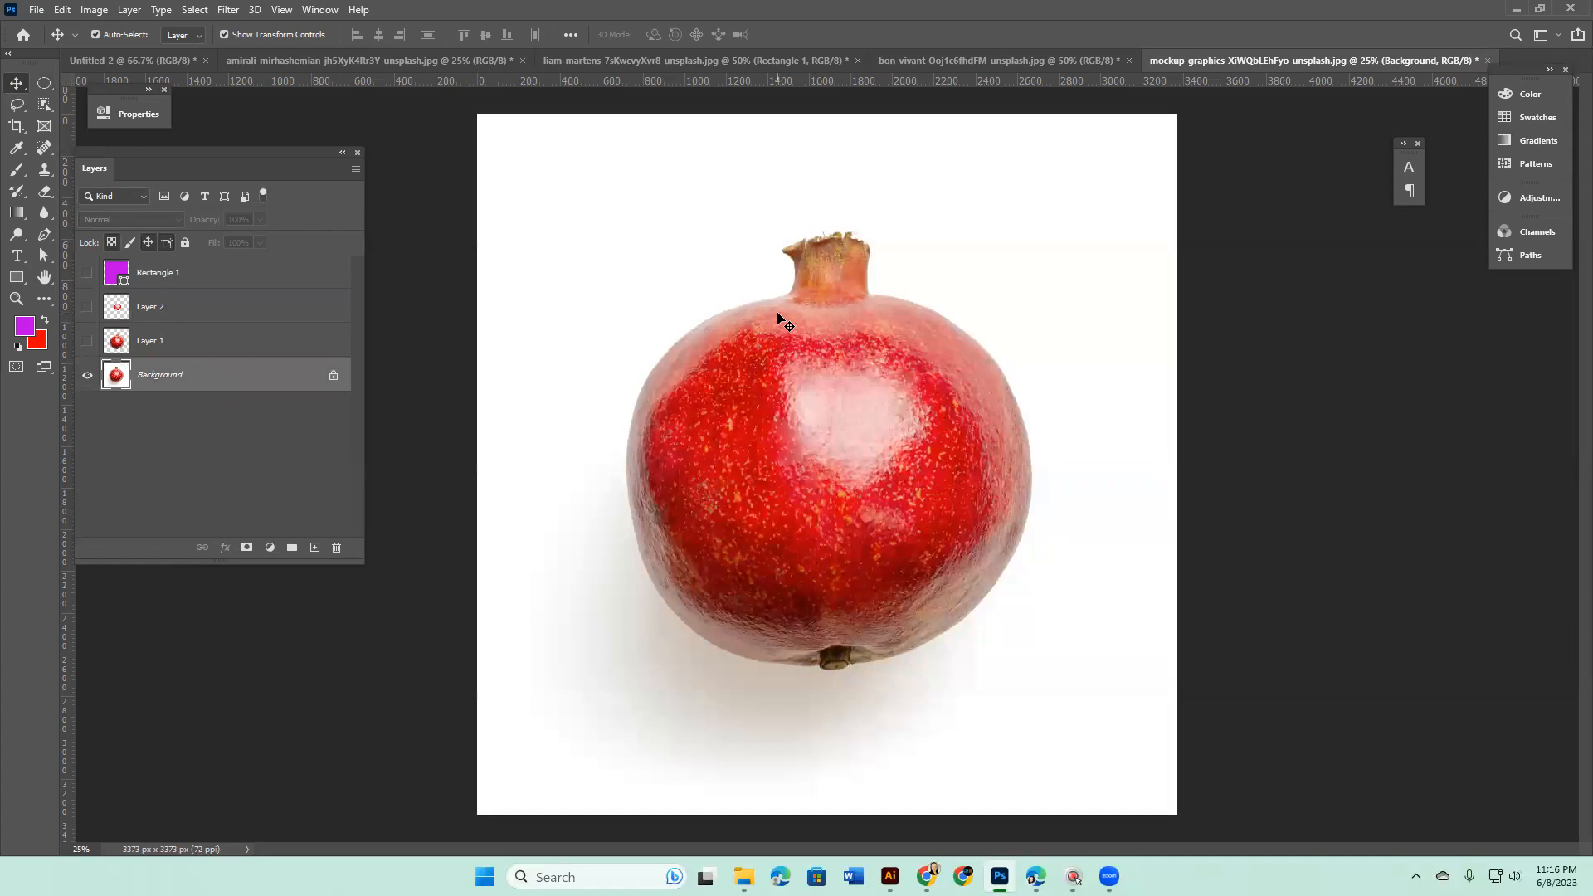
pyautogui.click(87, 375)
pyautogui.click(139, 347)
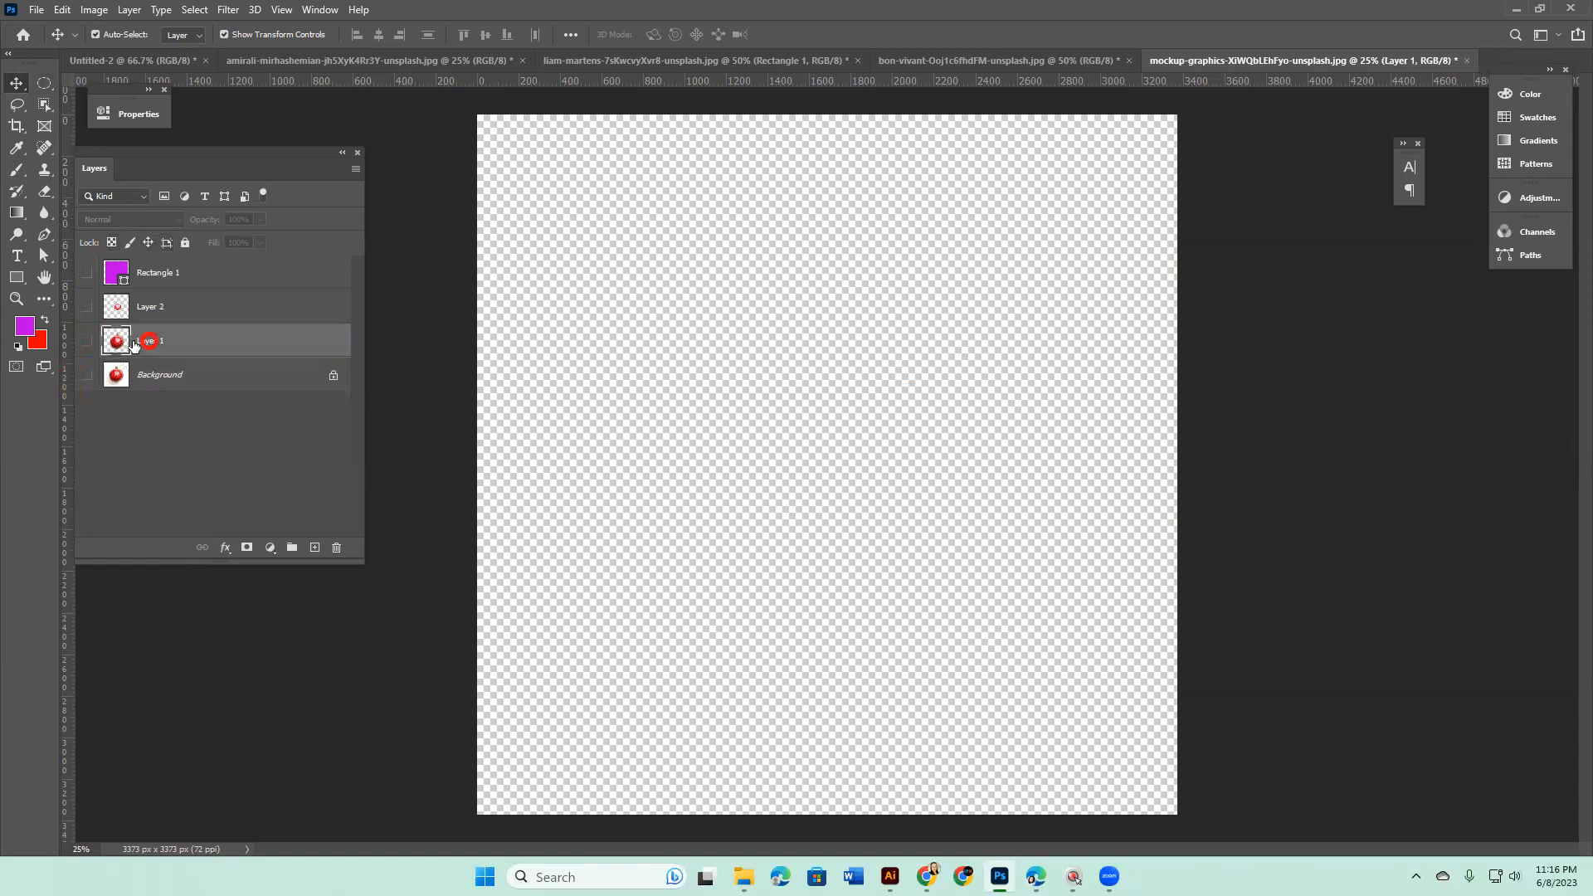
pyautogui.click(87, 341)
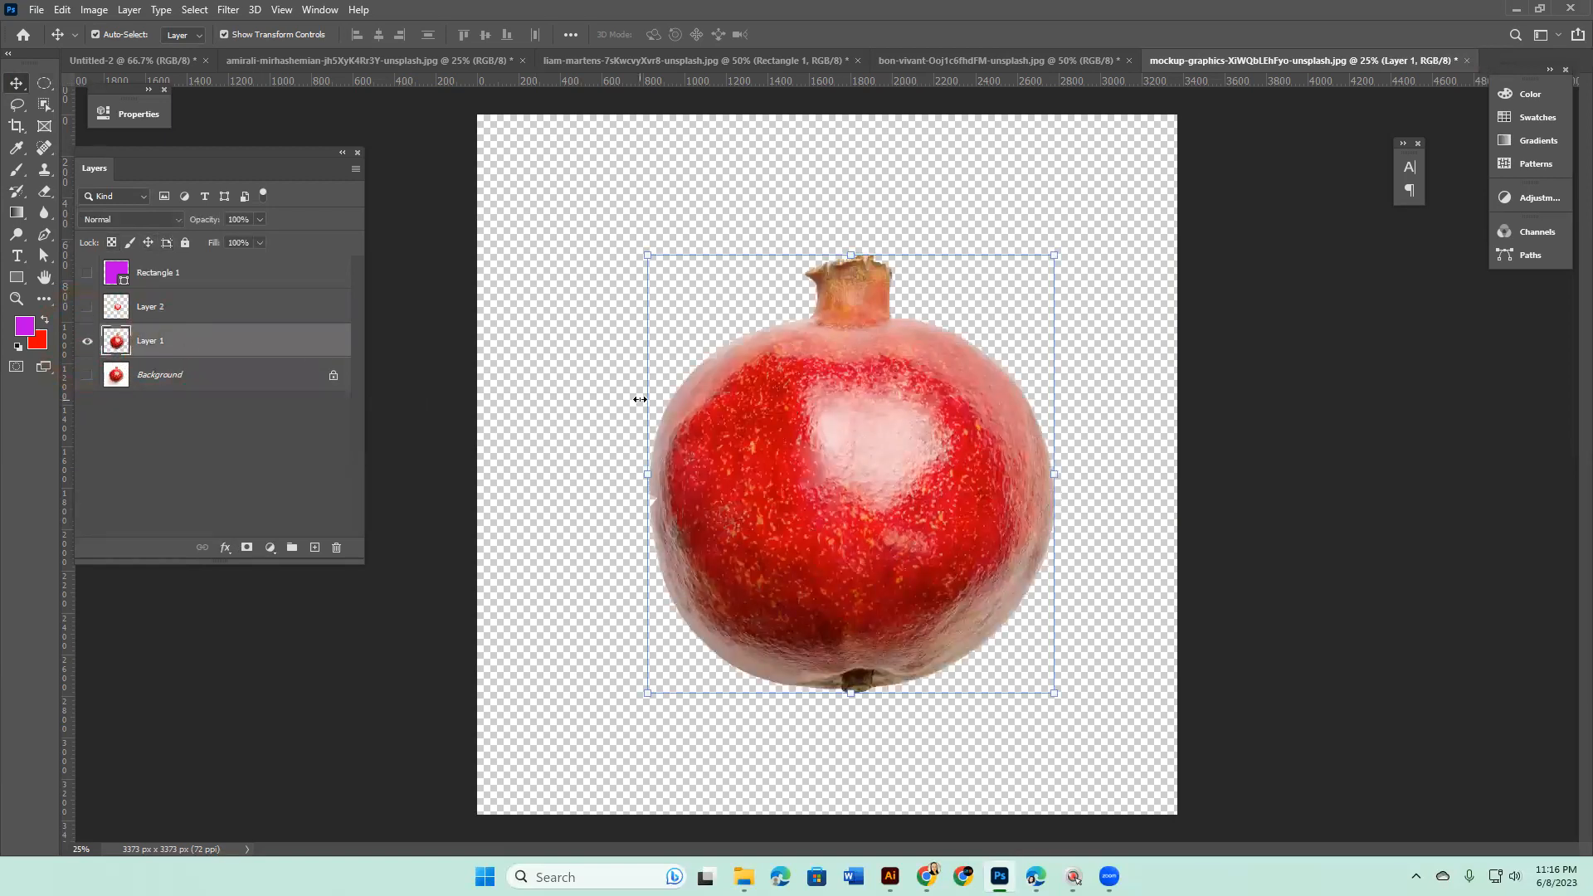